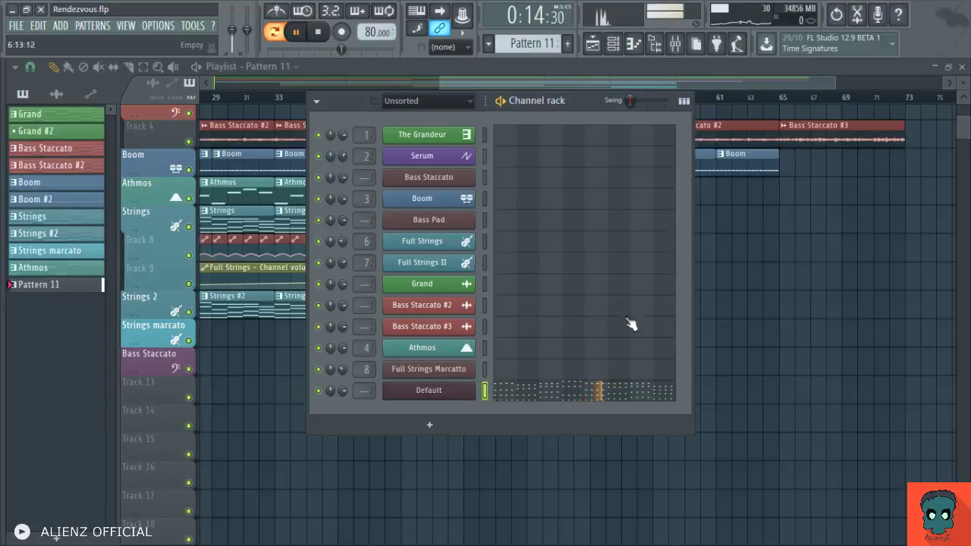
# - Play Pattern 11 and examine the Default channel's repeated chord notes in the piano roll
pyautogui.click(629, 390)
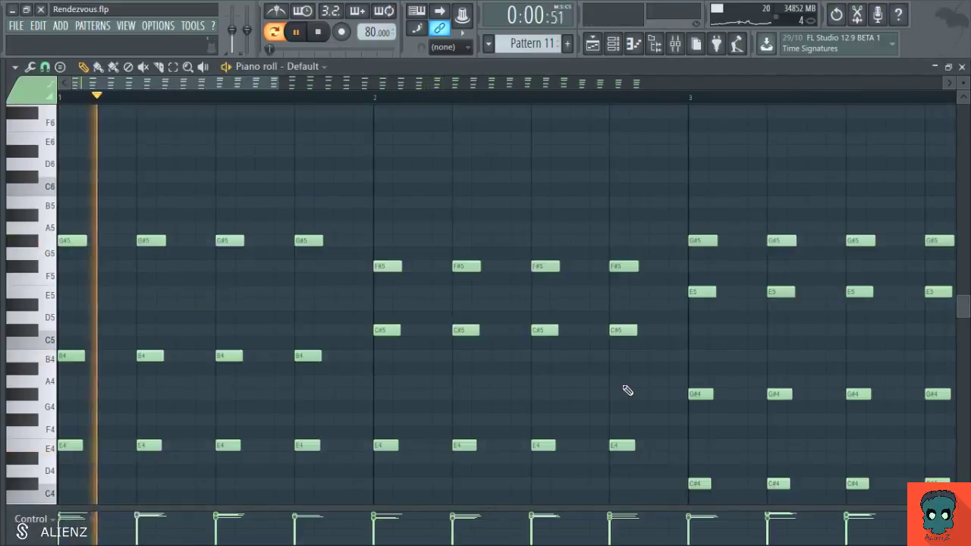
pyautogui.scroll(-2, 501, 255)
pyautogui.scroll(-3, 501, 256)
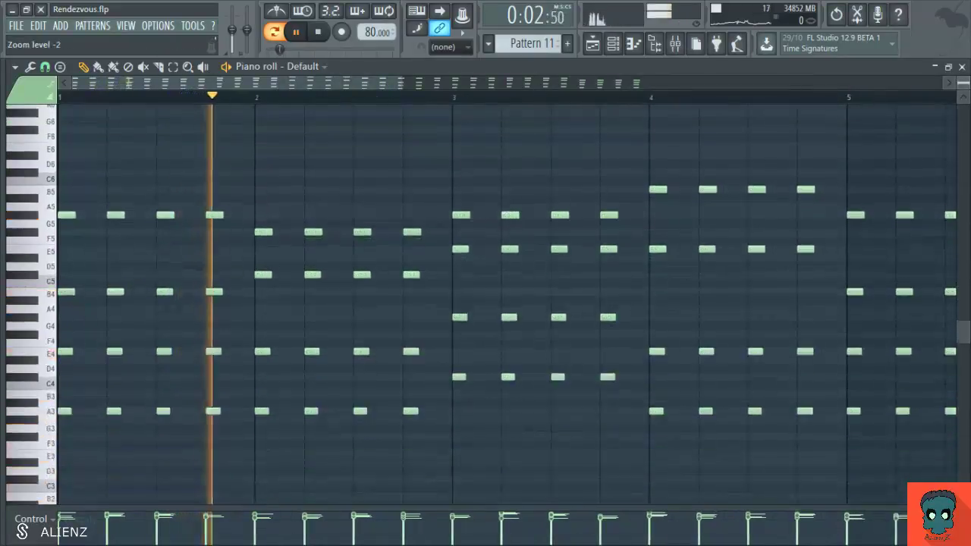
pyautogui.press('Escape')
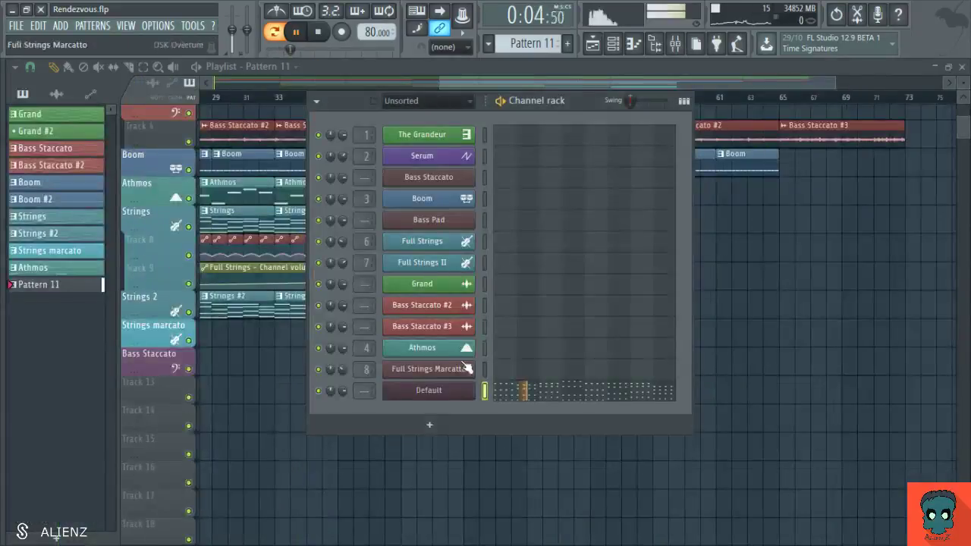
pyautogui.moveTo(628, 101); pyautogui.dragTo(630, 101)
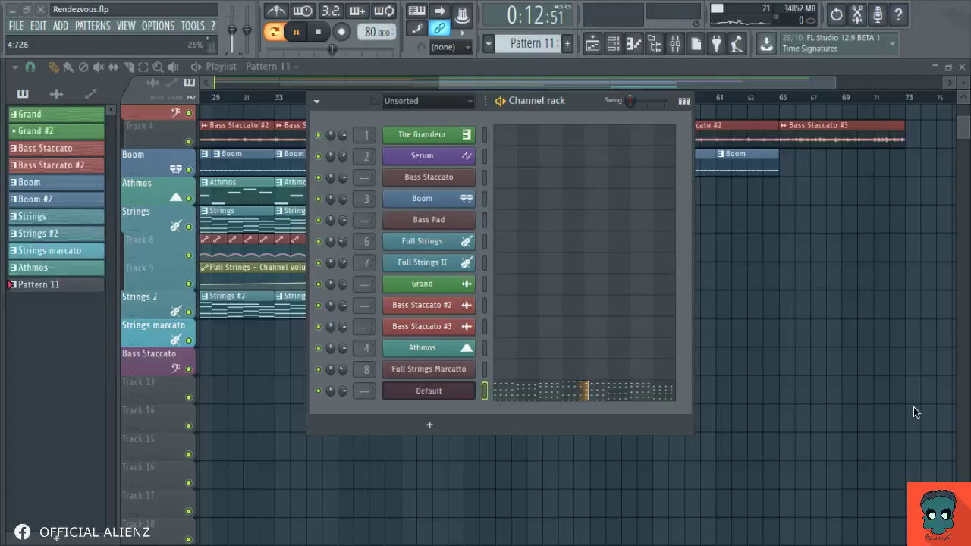
pyautogui.click(600, 391)
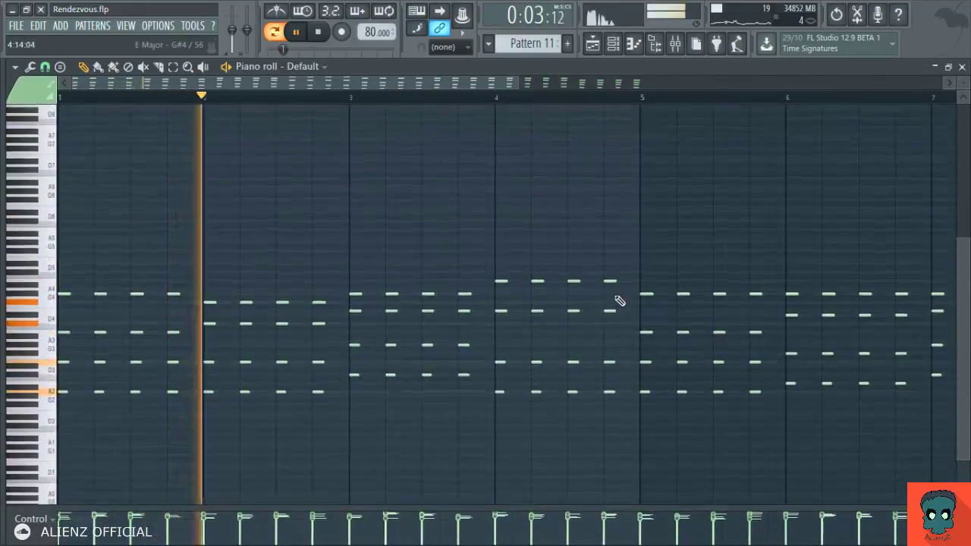
pyautogui.press('Escape')
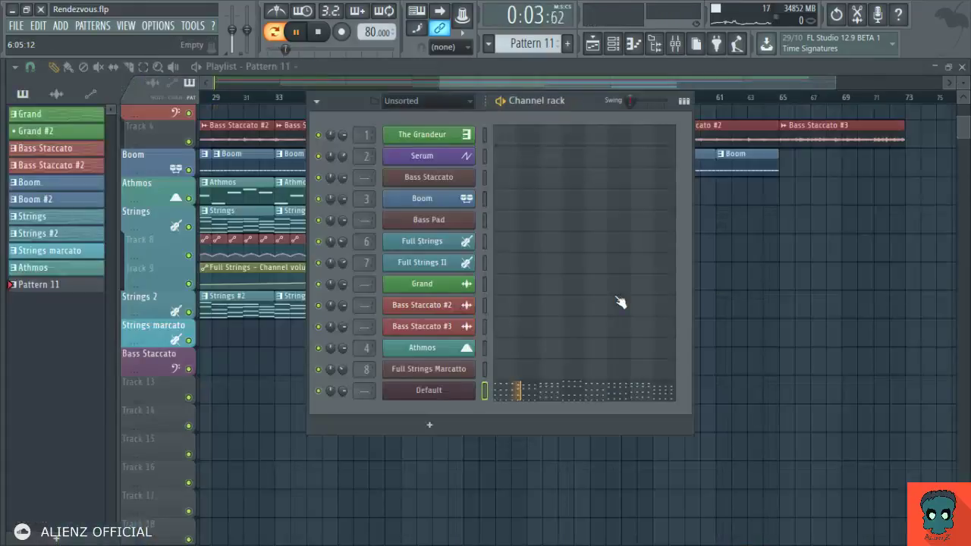
pyautogui.click(556, 396)
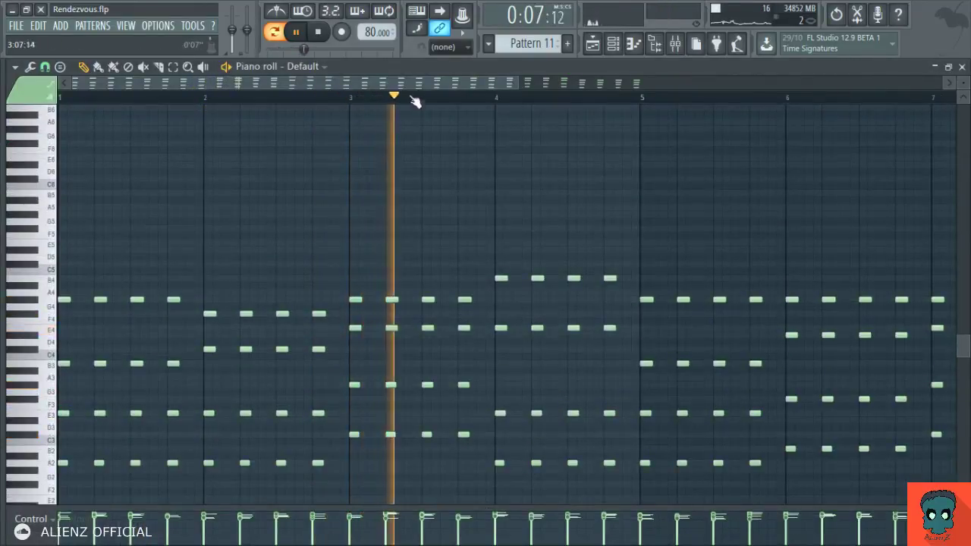
pyautogui.press('space')
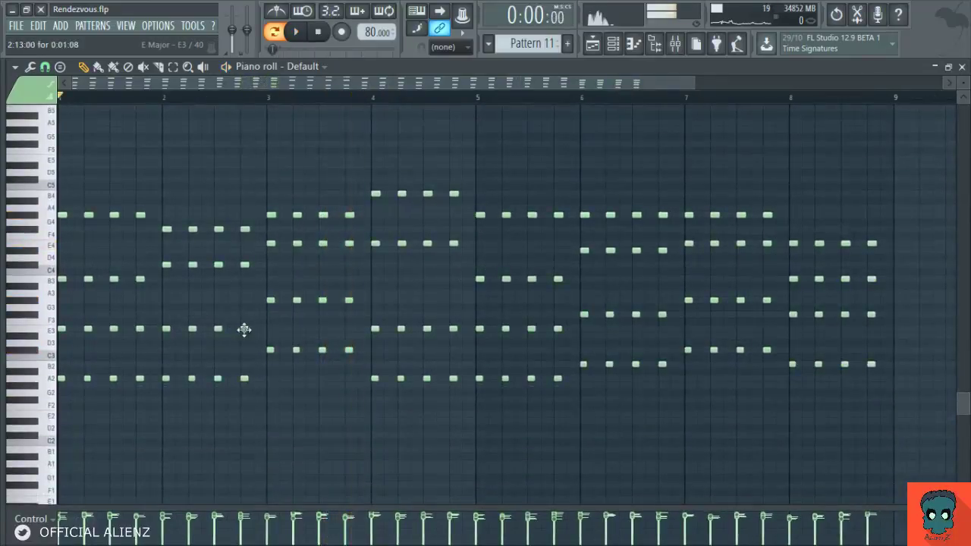
# - Delete the repeated E3 notes in bars 1 and 2 of the Default channel
pyautogui.press('space')
pyautogui.moveTo(261, 331); pyautogui.dragTo(60, 336)
pyautogui.press('space')
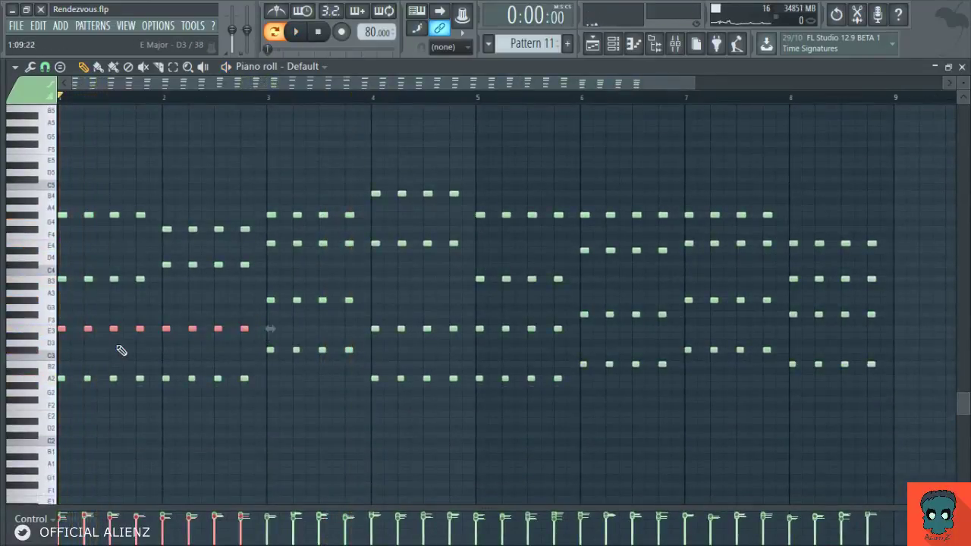
pyautogui.press('Delete')
# - Delete the four G#3 notes in bar 3 while the pattern plays, and stop playback
pyautogui.press('space')
pyautogui.scroll(2, 189, 351)
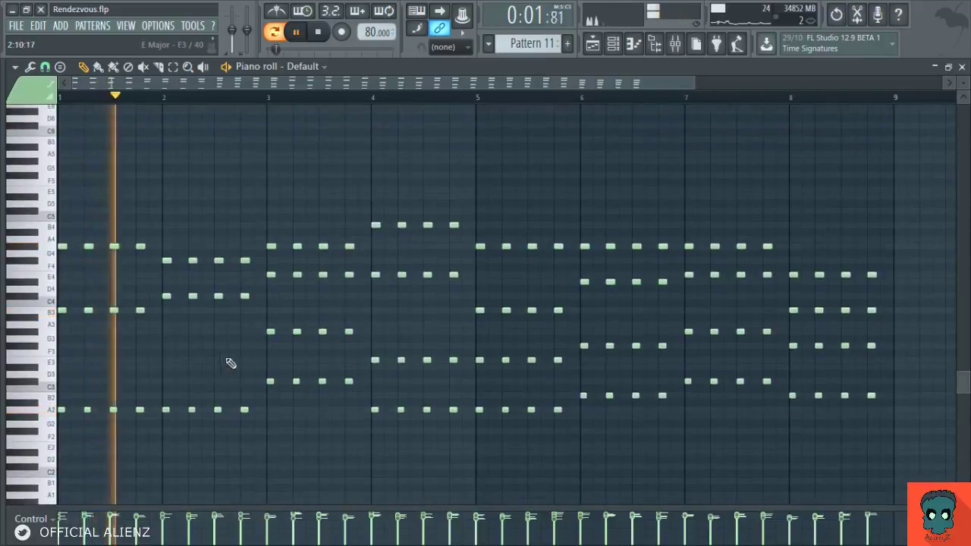
pyautogui.moveTo(250, 321); pyautogui.dragTo(361, 360)
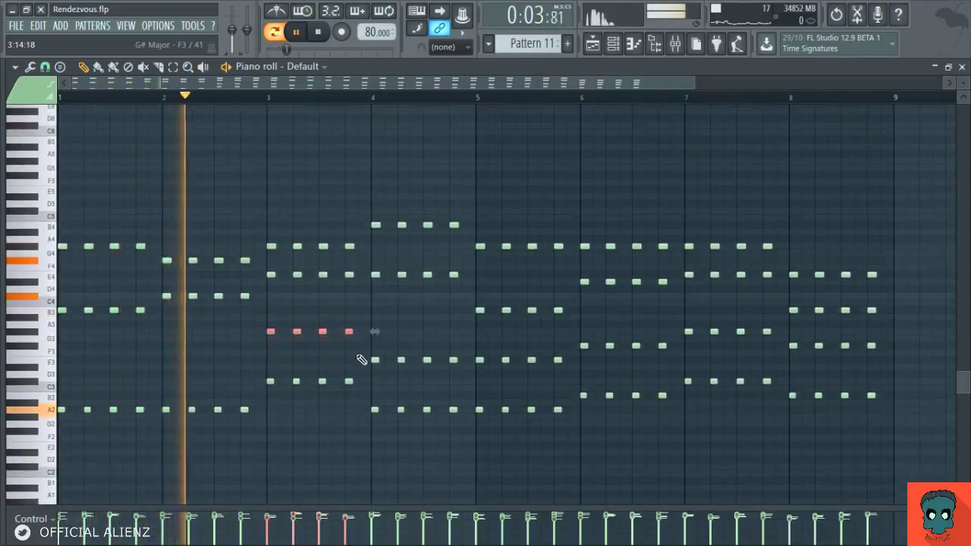
pyautogui.press('Delete')
pyautogui.press('space')
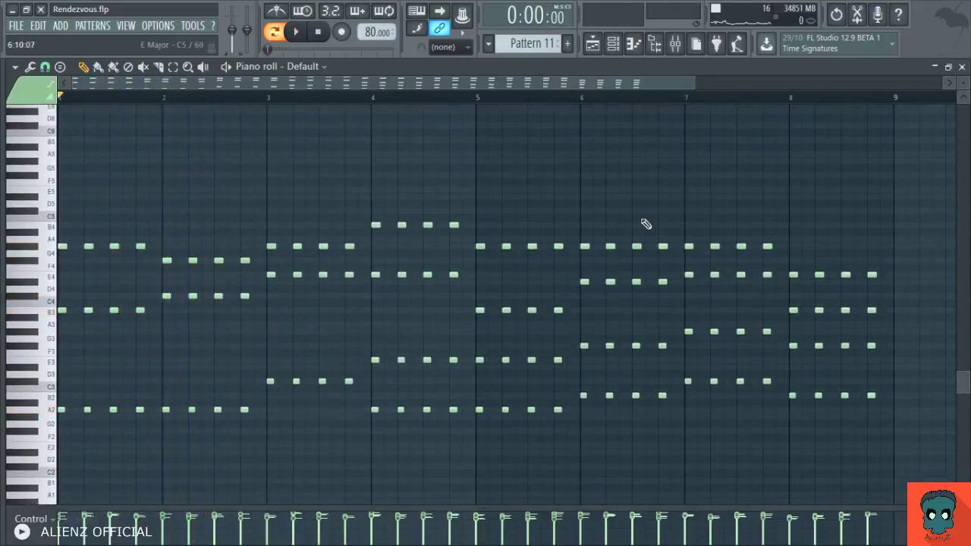
# - Delete all notes above the lowest line across the eight bars, comparing the result by undoing and redoing the deletion
pyautogui.moveTo(892, 176); pyautogui.dragTo(34, 372)
pyautogui.press('Delete')
pyautogui.press('space')
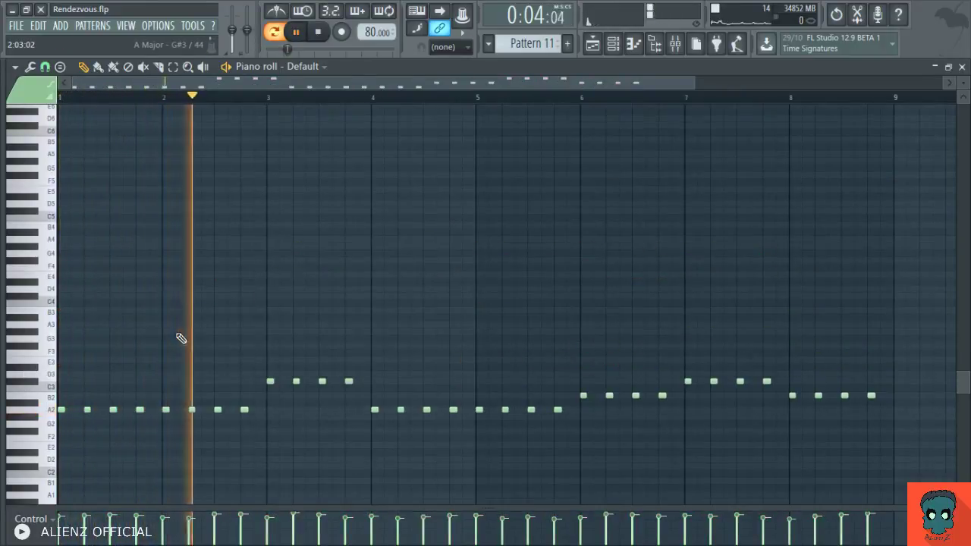
pyautogui.hotkey('ctrl', 'z')
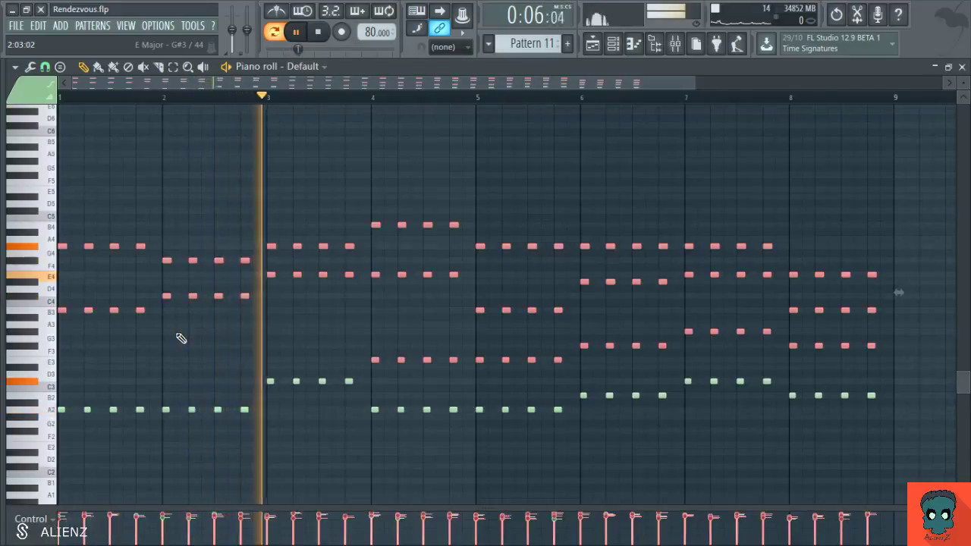
pyautogui.hotkey('ctrl', 'z')
# - Stop playback, check the Strings marcato pattern's channel and look over the whole arrangement in the playlist
pyautogui.press('F7')
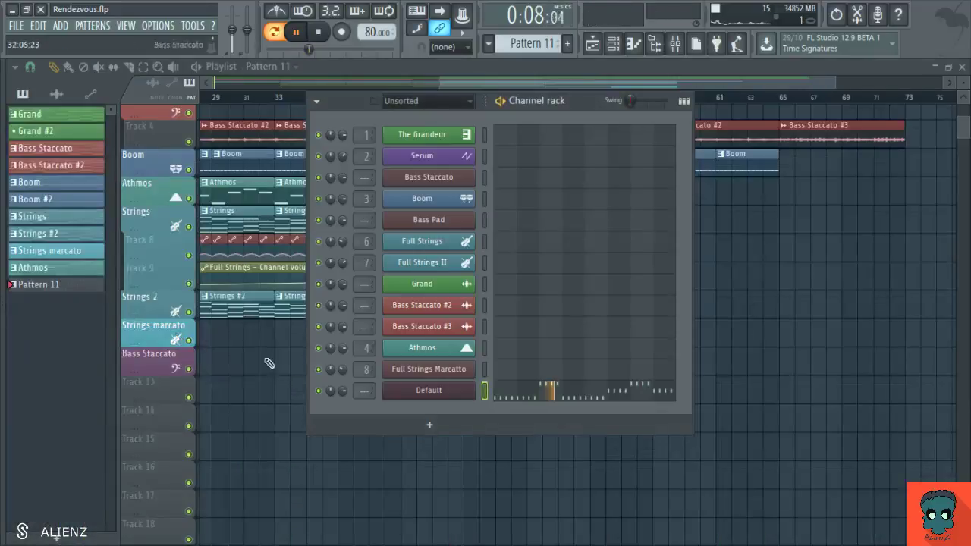
pyautogui.press('F6')
pyautogui.press('space')
pyautogui.doubleClick(581, 338)
pyautogui.press('F7')
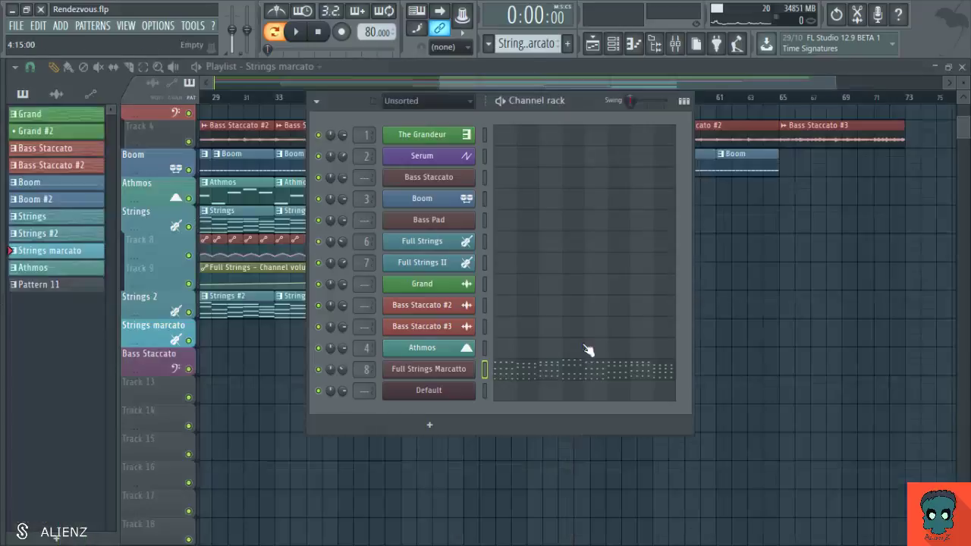
pyautogui.press('F6')
pyautogui.moveTo(284, 271); pyautogui.dragTo(522, 337)
pyautogui.scroll(-3, 521, 107)
pyautogui.scroll(1, 591, 218)
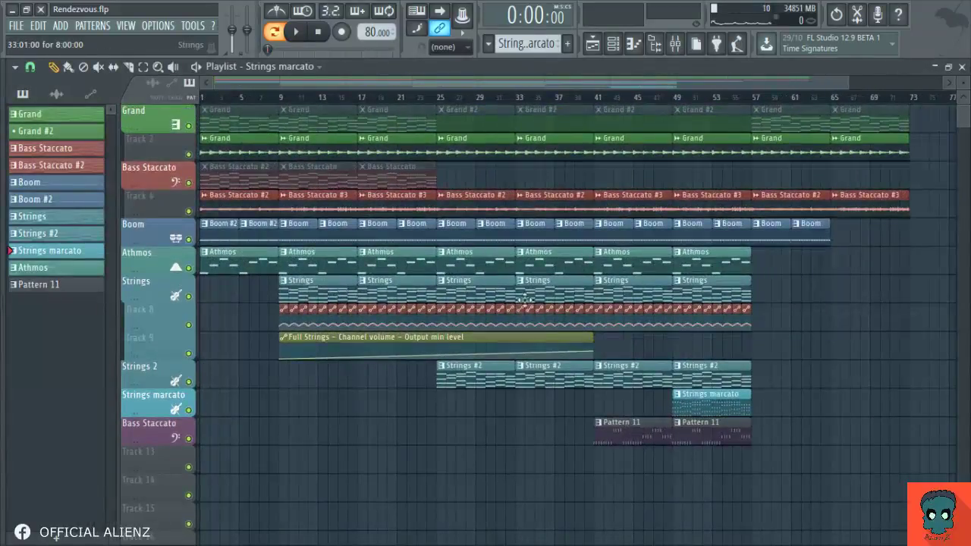
# - Copy the Athmos pattern's notes and paste them into the Default channel of Pattern 11, replacing its existing notes
pyautogui.doubleClick(464, 267)
pyautogui.press('F7')
pyautogui.press('F6')
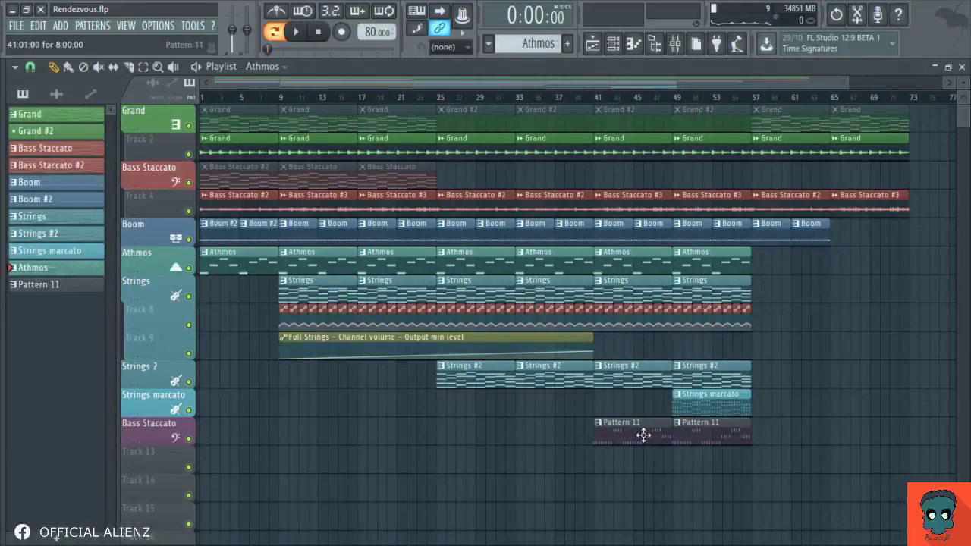
pyautogui.doubleClick(644, 431)
pyautogui.press('F7')
pyautogui.click(543, 400)
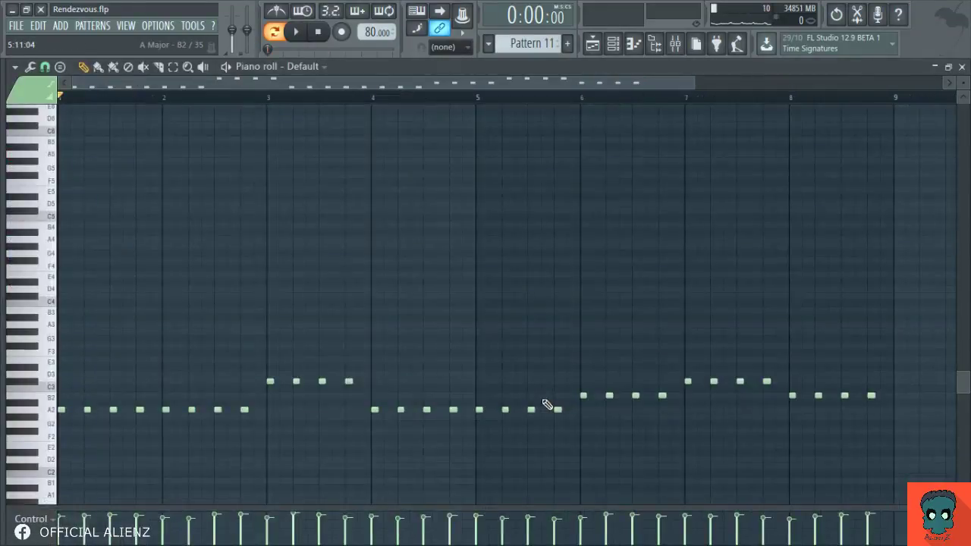
pyautogui.press('F7')
pyautogui.hotkey('ctrl', 'v')
pyautogui.click(547, 393)
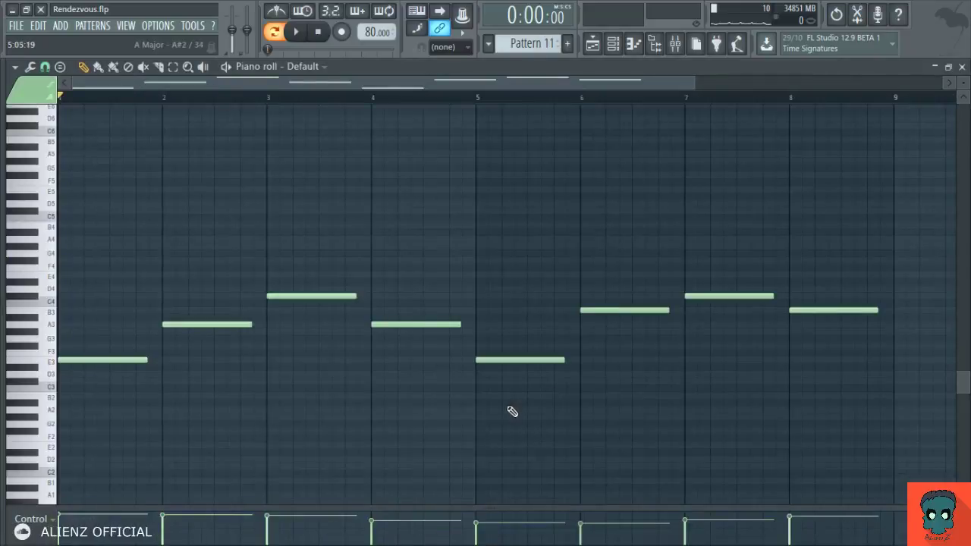
# - Transpose the pasted notes down one octave and play them back briefly
pyautogui.hotkey('ctrl', 'Down')
pyautogui.press('space')
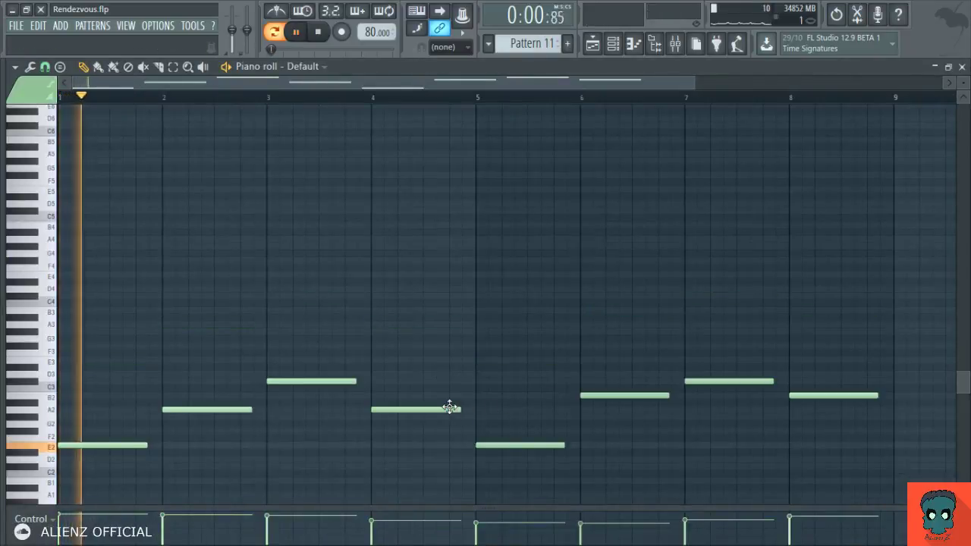
pyautogui.scroll(-1, 455, 402)
pyautogui.press('space')
# - Extend every note to fill its whole bar and chop each one into four equal notes
pyautogui.hotkey('ctrl', 'u')
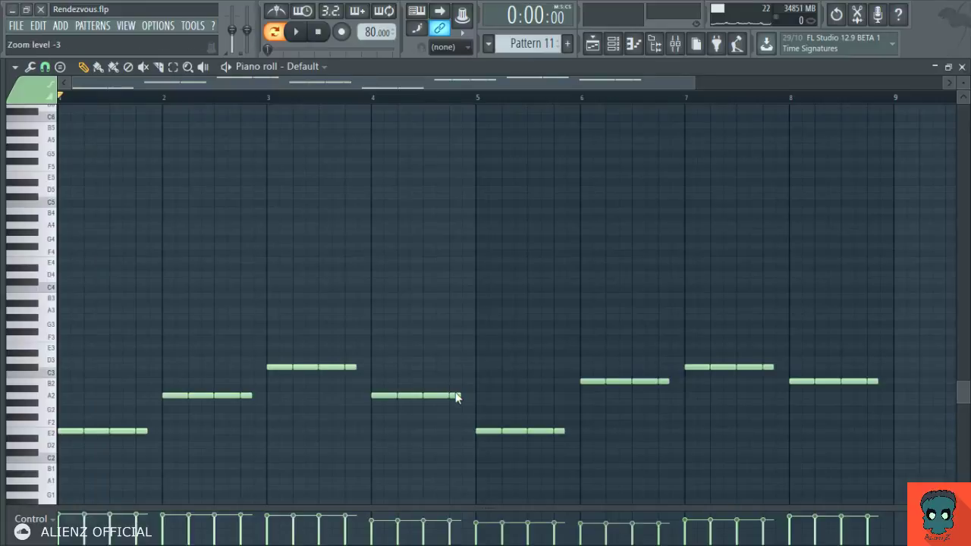
pyautogui.hotkey('ctrl', 'z')
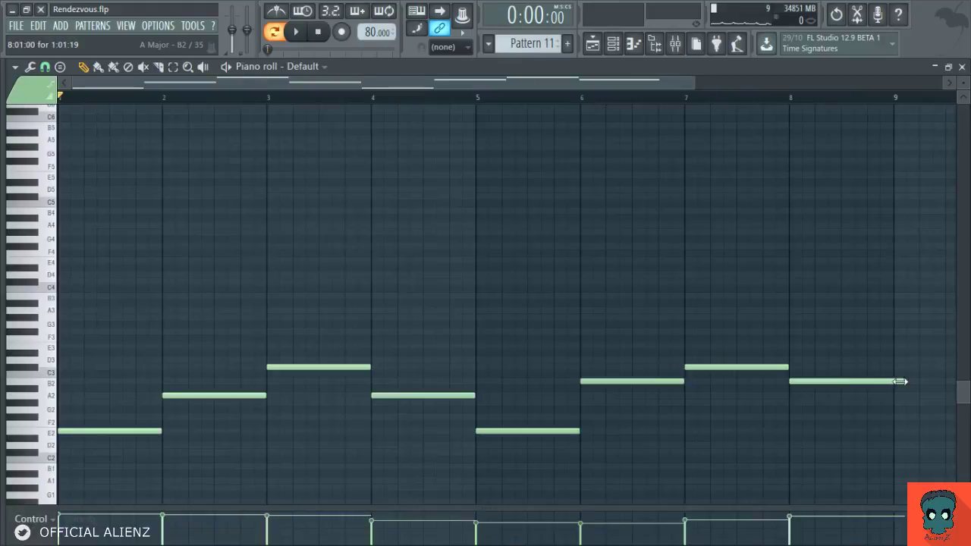
pyautogui.moveTo(899, 382)
pyautogui.mouseDown()
pyautogui.moveTo(879, 384)
pyautogui.moveTo(893, 381)
pyautogui.mouseUp()
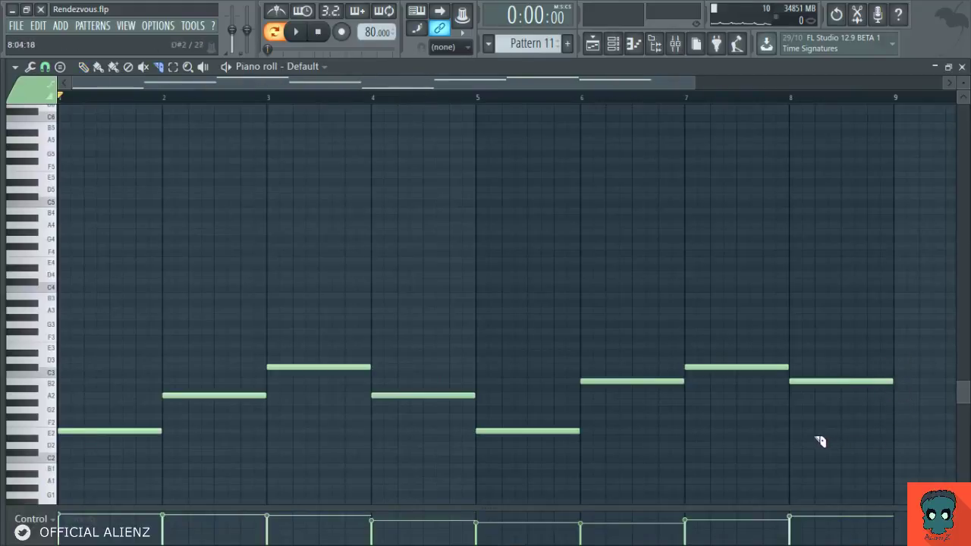
pyautogui.hotkey('ctrl', 'u')
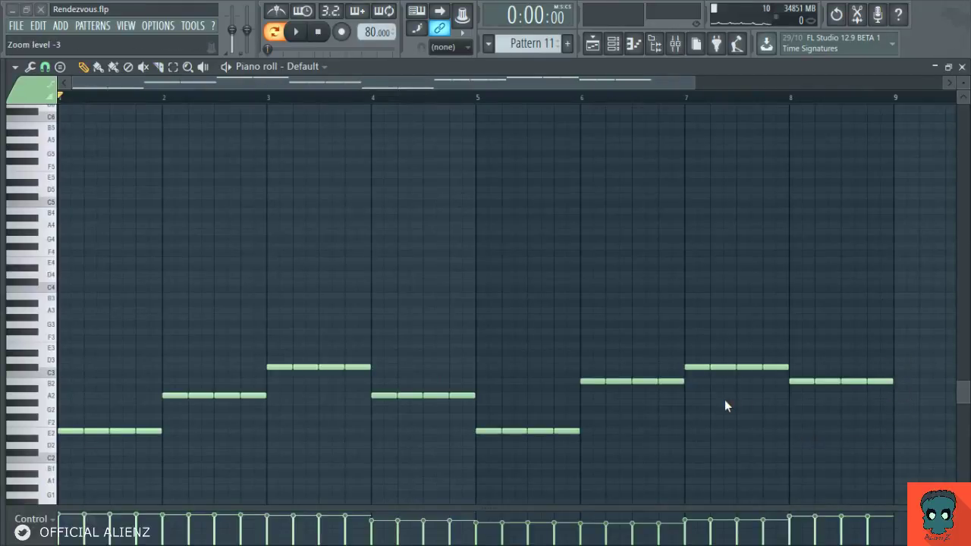
# - Shorten all the chopped notes slightly to leave gaps, and add a copy of them one octave higher
pyautogui.press('space')
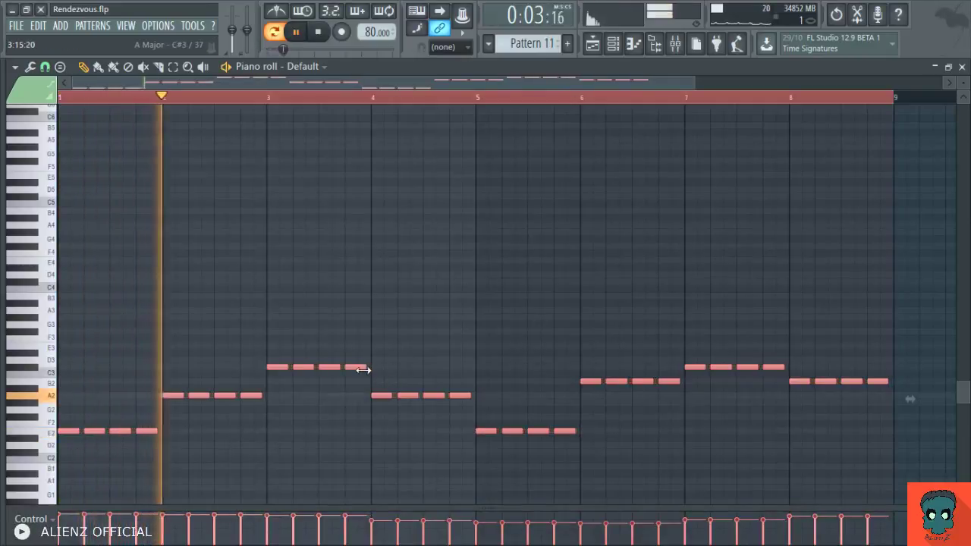
pyautogui.click(349, 421)
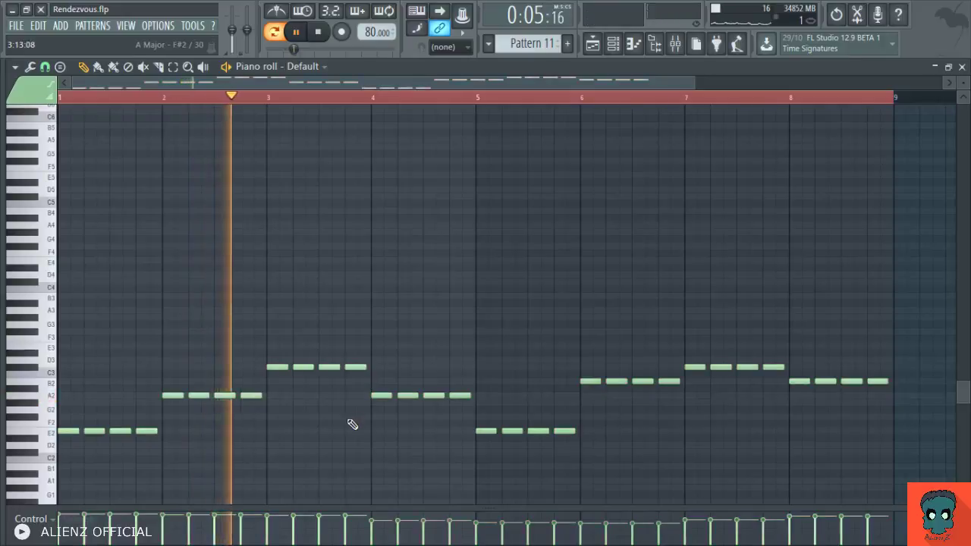
pyautogui.moveTo(919, 488); pyautogui.dragTo(56, 344)
pyautogui.moveTo(72, 432)
pyautogui.mouseDown()
pyautogui.moveTo(73, 371)
pyautogui.moveTo(69, 429)
pyautogui.mouseUp()
pyautogui.hotkey('ctrl', 'Up')
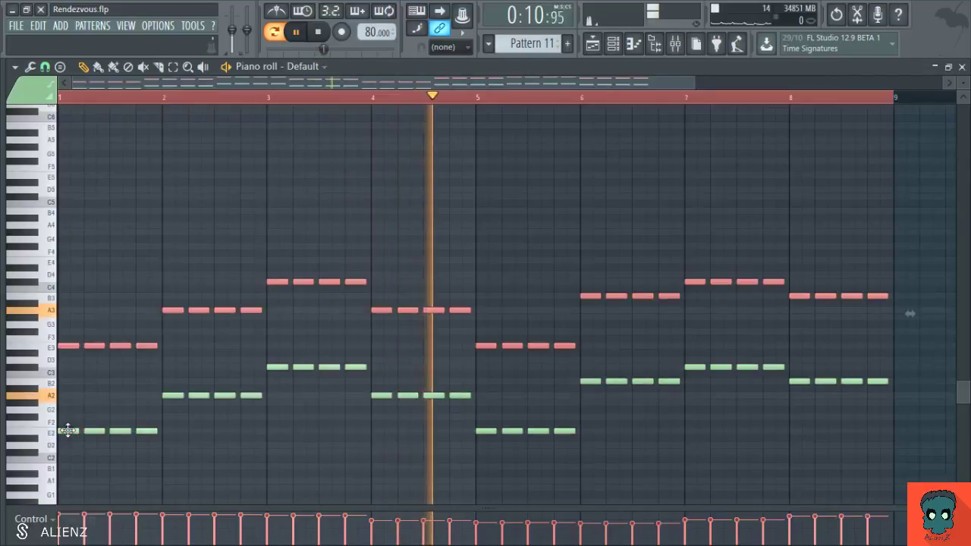
pyautogui.hotkey('ctrl', 'd')
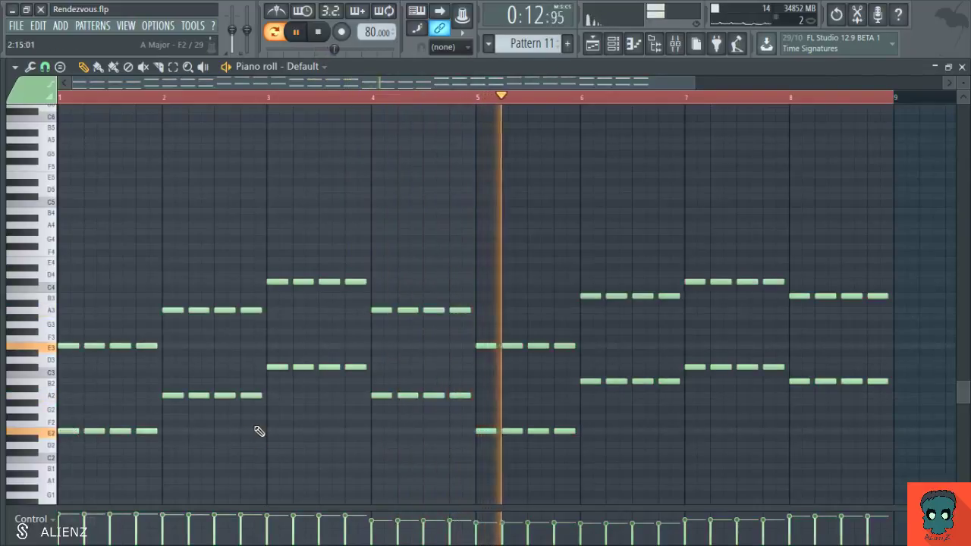
# - Route the Default channel to mixer Insert 9 and lower that track's level to about -11.3 dB
pyautogui.press('F7')
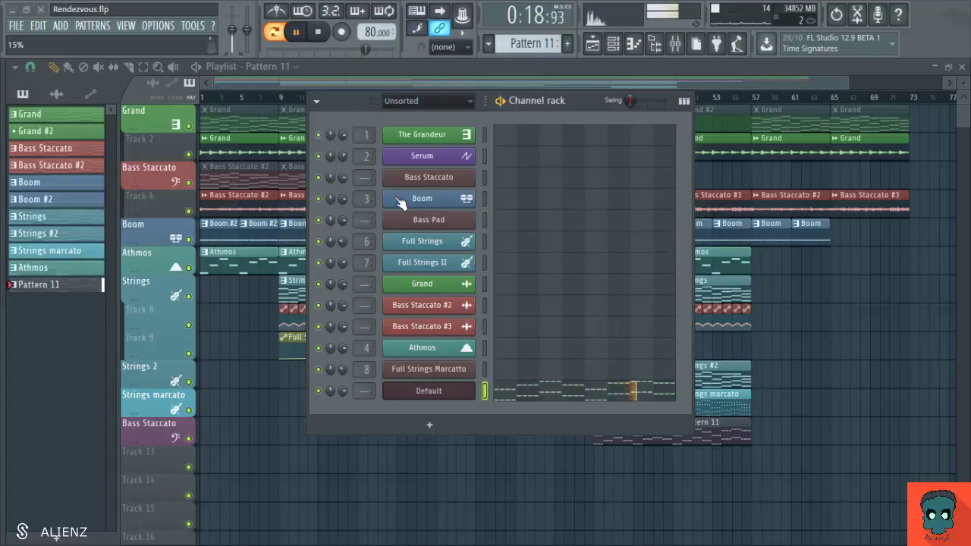
pyautogui.click(567, 393)
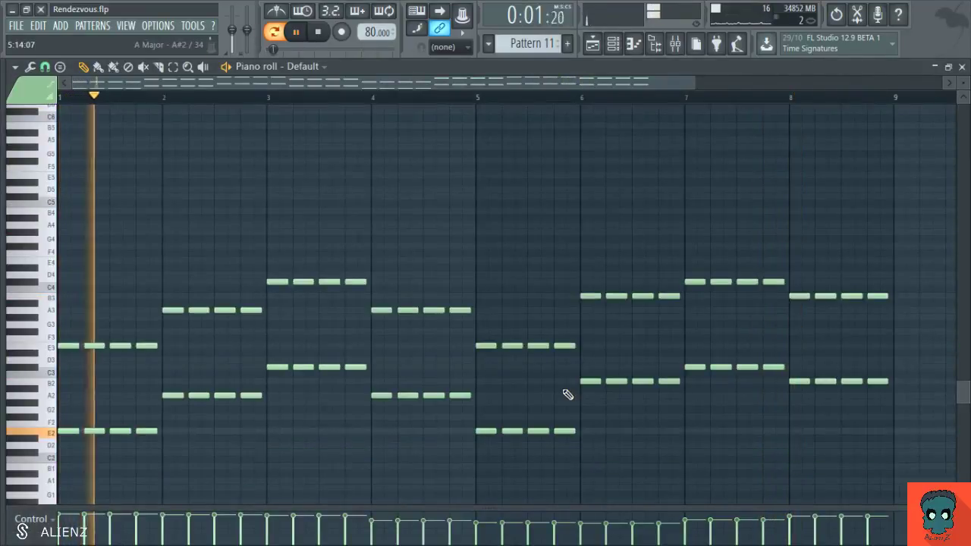
pyautogui.press('F7')
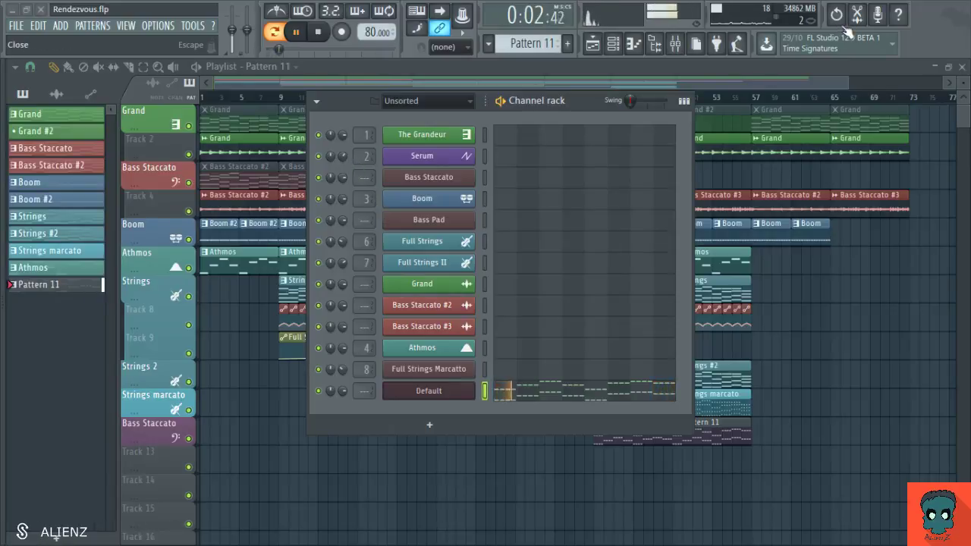
pyautogui.doubleClick(360, 390)
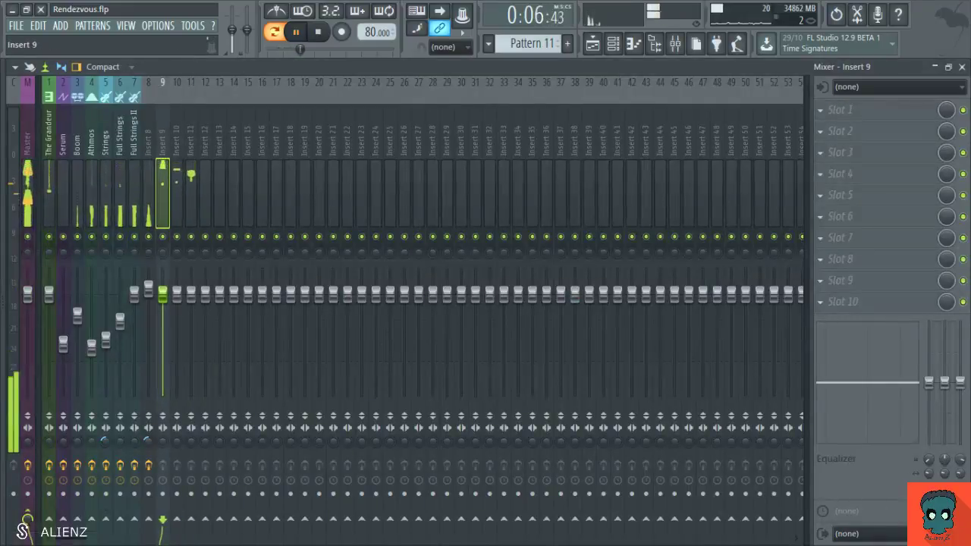
pyautogui.moveTo(162, 295); pyautogui.dragTo(162, 339)
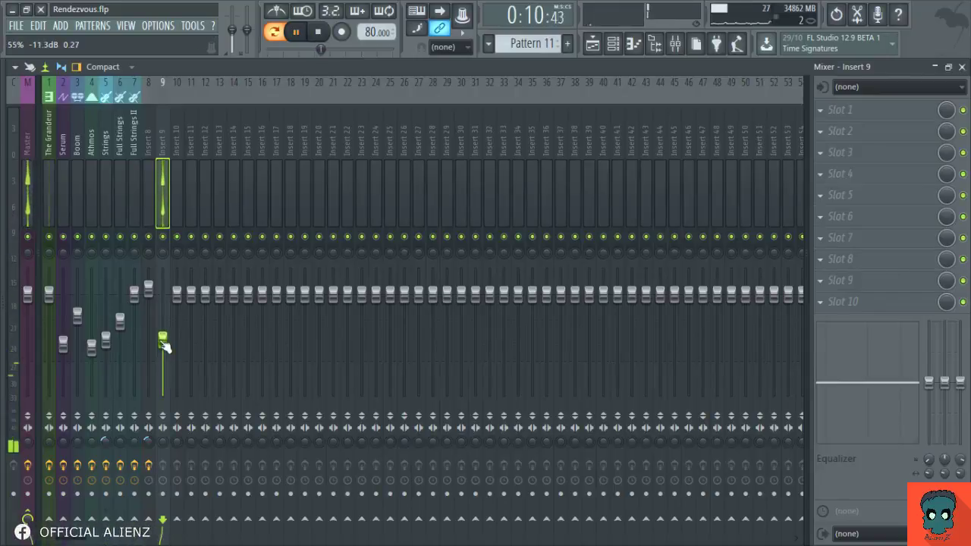
# - Label mixer track 8 "Strings marcato" and track 9 "Bass Staccato", giving each a matching colour and instrument icon
pyautogui.click(151, 228)
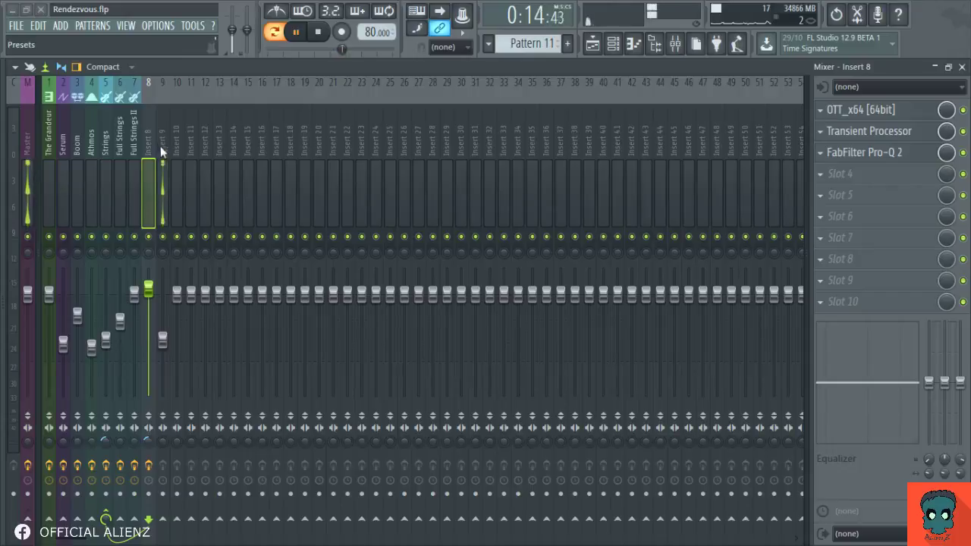
pyautogui.click(165, 190)
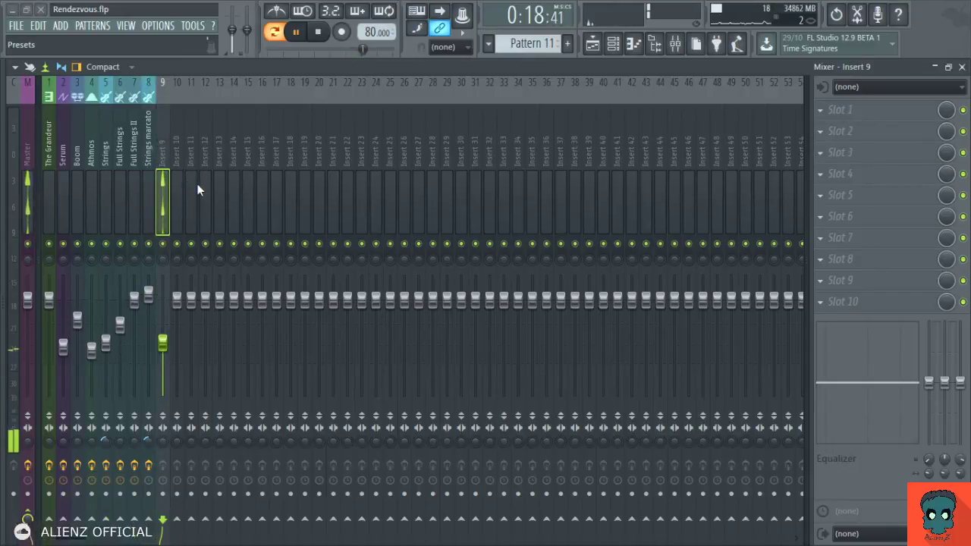
pyautogui.hotkey('ctrl', 'l')
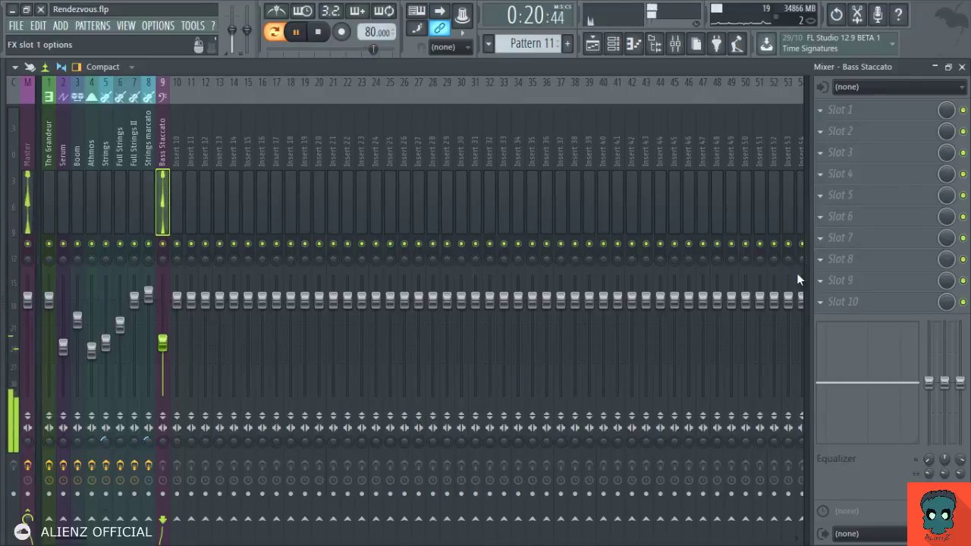
# - Copy the OTT and Transient Processor effects from the Strings marcato mixer track onto the Bass Staccato track
pyautogui.click(150, 178)
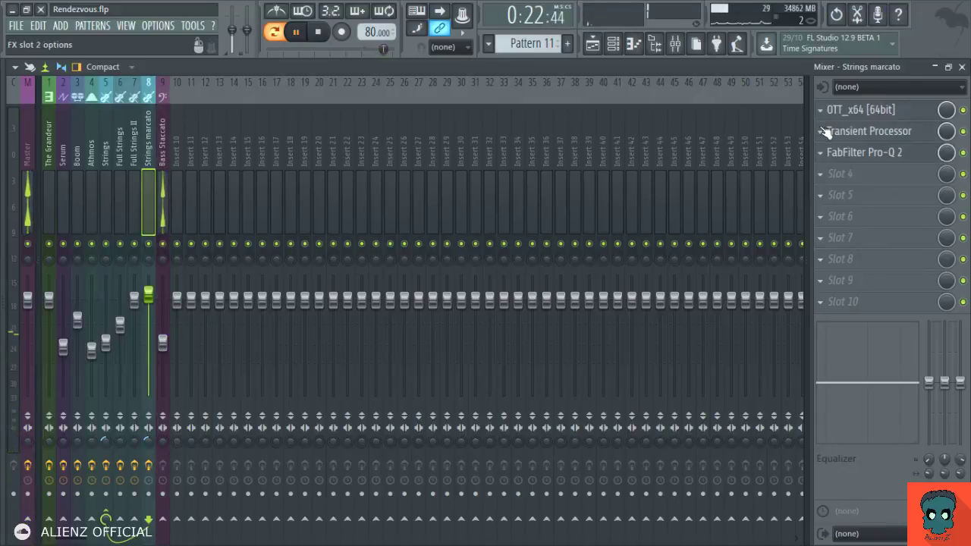
pyautogui.moveTo(857, 110); pyautogui.dragTo(401, 151)
pyautogui.press('Escape')
pyautogui.click(152, 194)
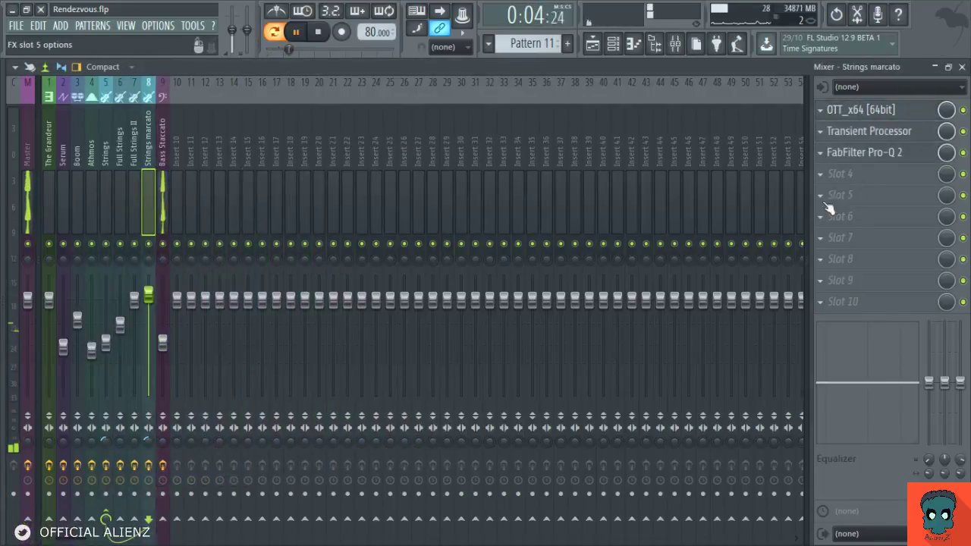
pyautogui.moveTo(842, 131); pyautogui.dragTo(640, 212)
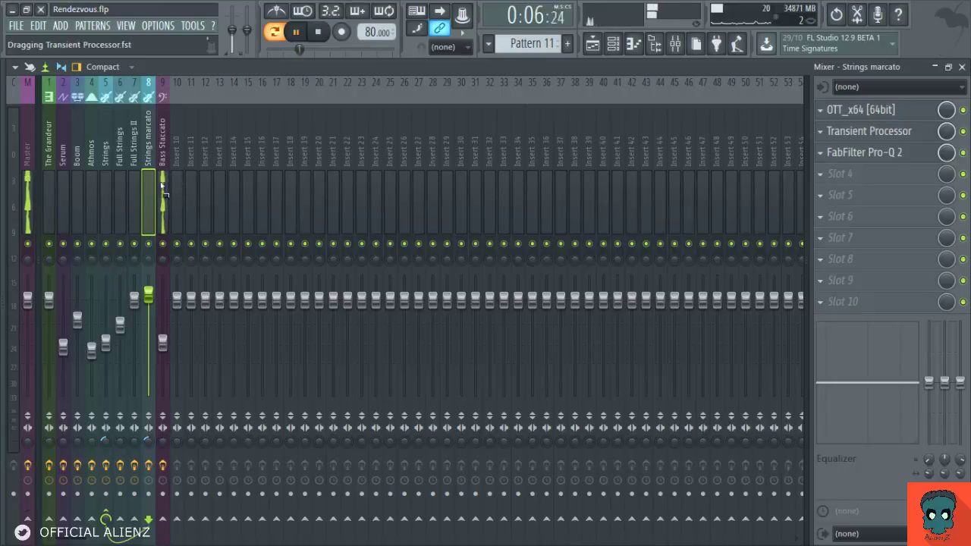
pyautogui.moveTo(163, 194); pyautogui.dragTo(163, 196)
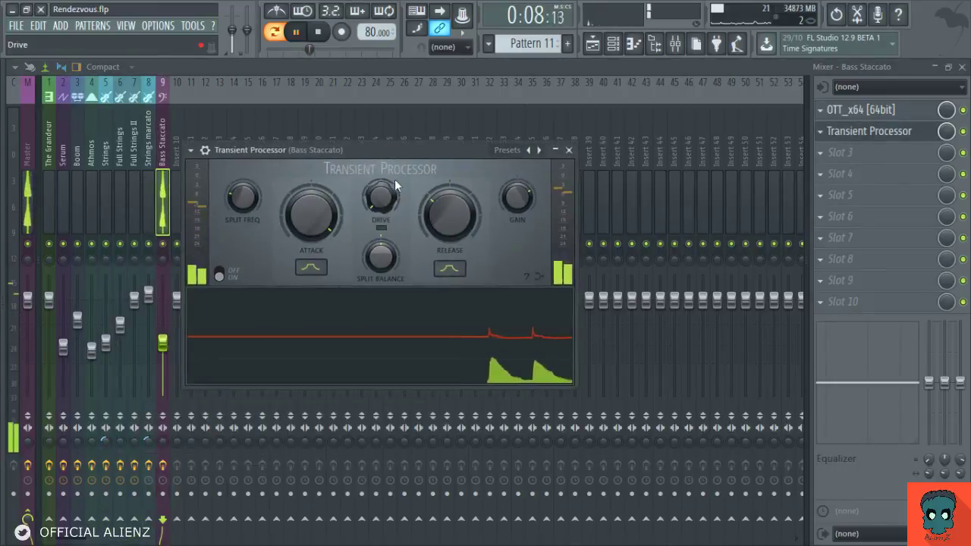
# - Set the Bass Staccato Transient Processor's attack to about 58.7% and its release slightly below zero
pyautogui.moveTo(301, 220); pyautogui.dragTo(301, 256)
pyautogui.moveTo(446, 225); pyautogui.dragTo(446, 201)
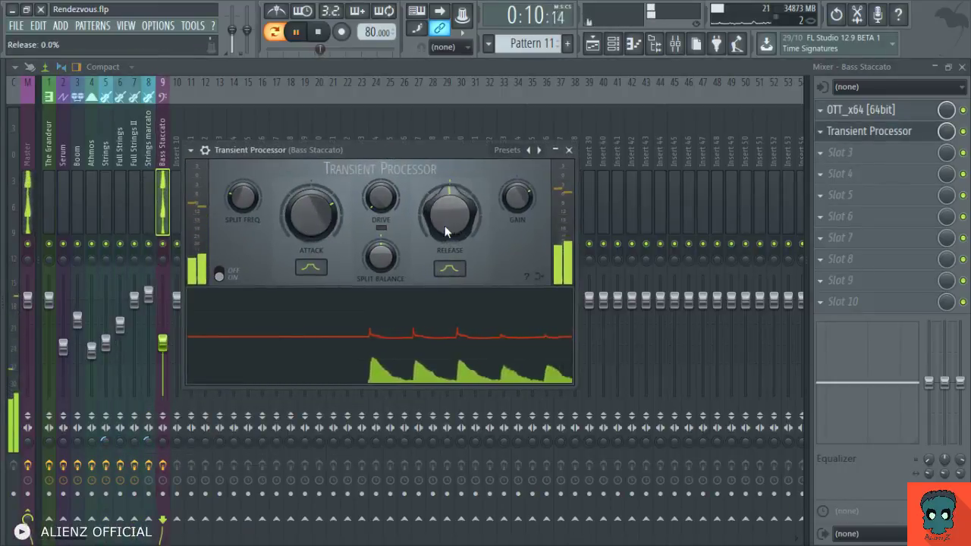
pyautogui.scroll(4, 322, 219)
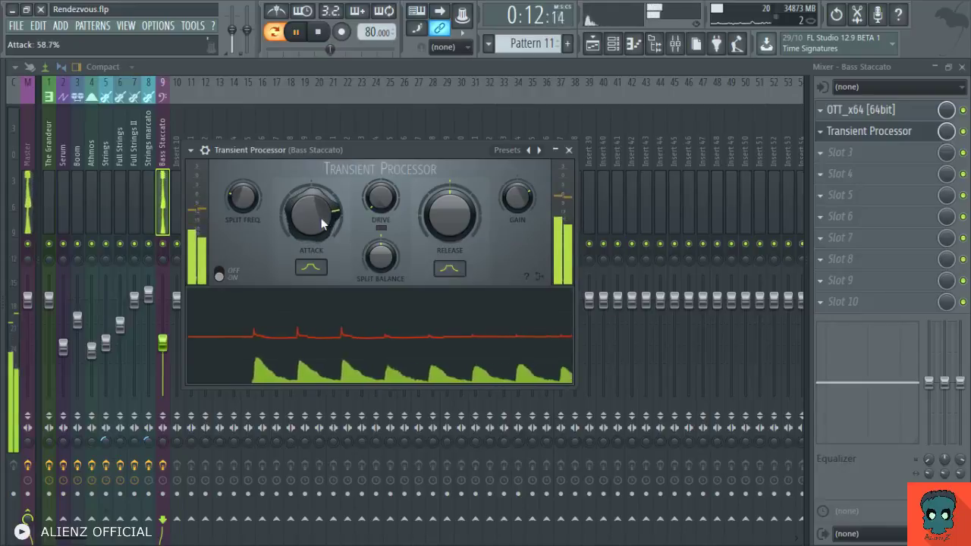
pyautogui.scroll(-5, 448, 213)
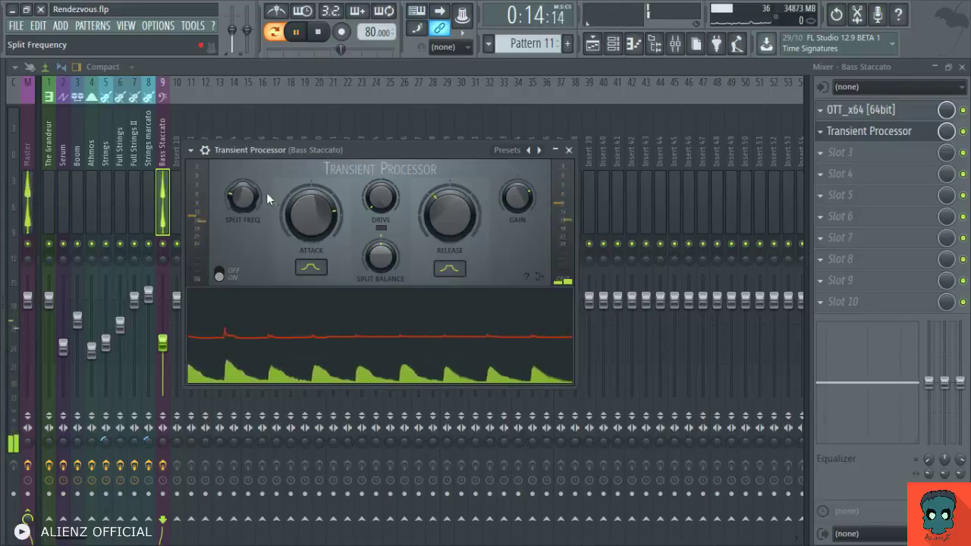
# - Lower the Transient Processor's split frequency to about 25.6 Hz and close the plugin
pyautogui.scroll(8, 245, 195)
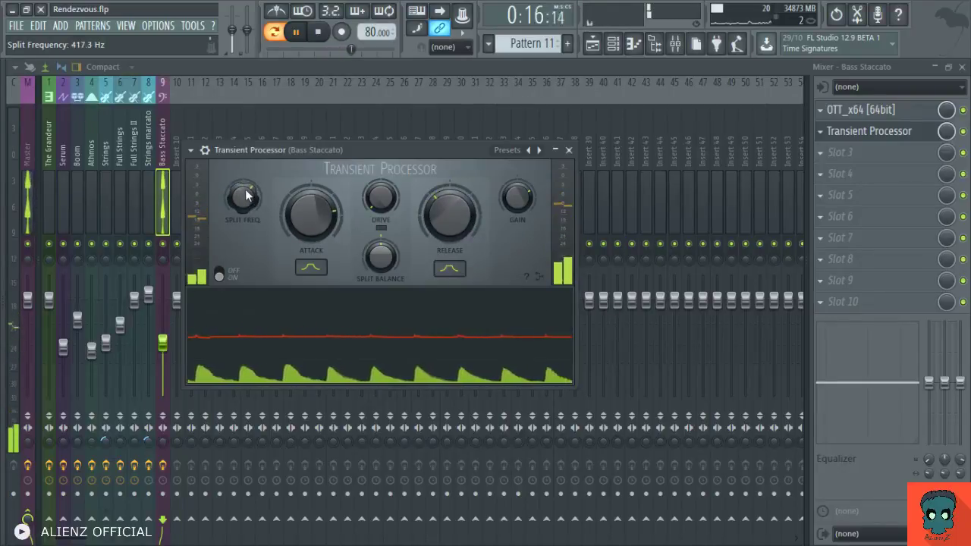
pyautogui.moveTo(245, 196); pyautogui.dragTo(245, 250)
pyautogui.moveTo(245, 196); pyautogui.dragTo(245, 185)
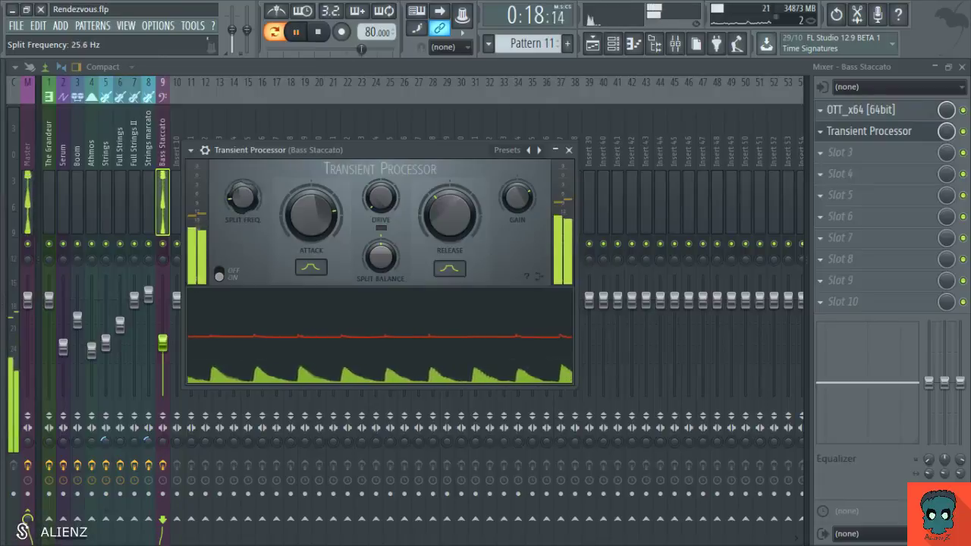
pyautogui.click(568, 149)
# - Copy FabFilter Pro-Q 2 from Strings marcato onto the Bass Staccato track, review its EQ bands and close it
pyautogui.click(148, 178)
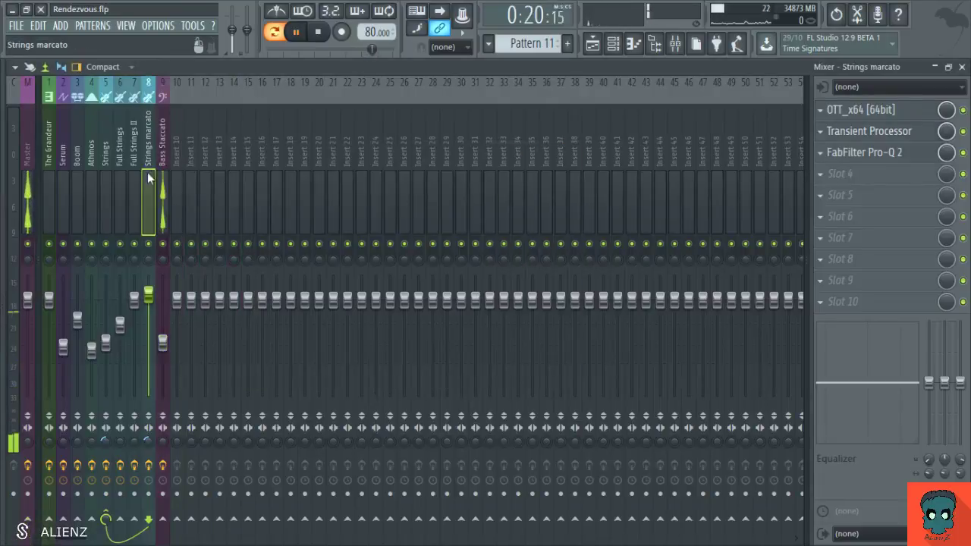
pyautogui.moveTo(850, 153); pyautogui.dragTo(642, 217)
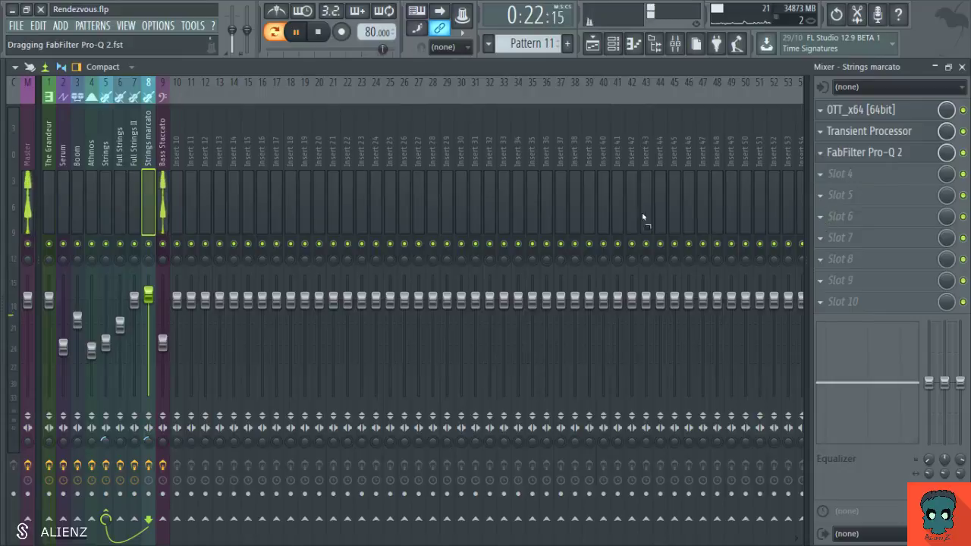
pyautogui.moveTo(170, 196); pyautogui.dragTo(172, 197)
pyautogui.moveTo(373, 241); pyautogui.dragTo(404, 79)
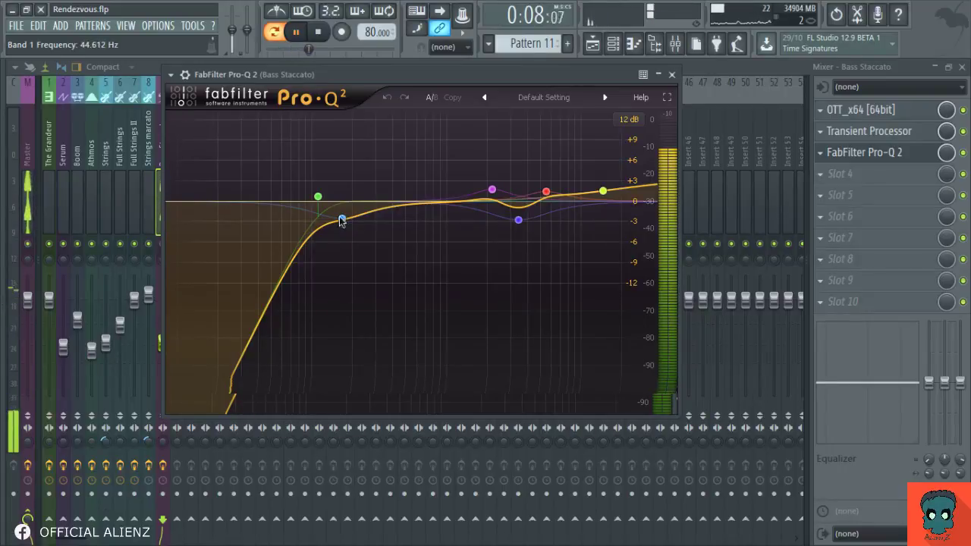
pyautogui.moveTo(352, 215); pyautogui.dragTo(355, 218)
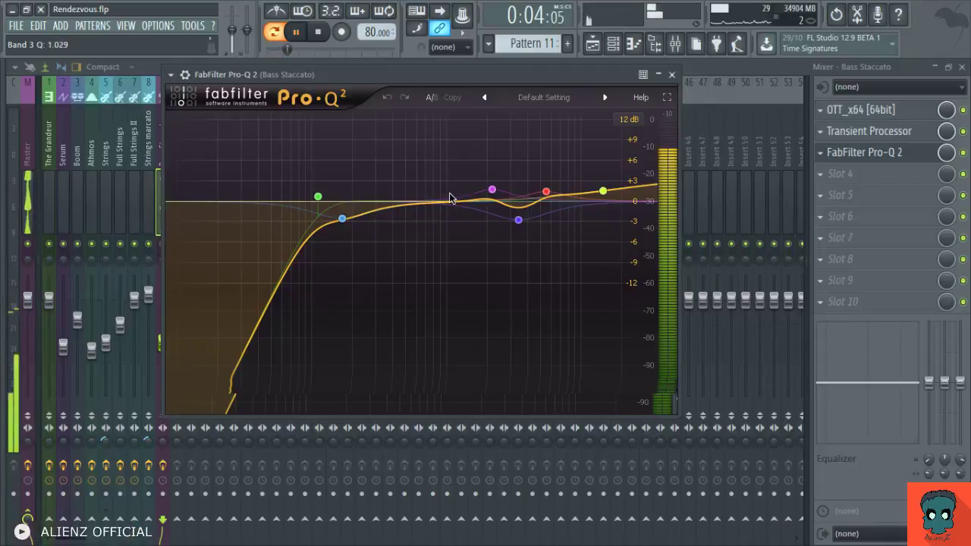
pyautogui.scroll(2, 455, 194)
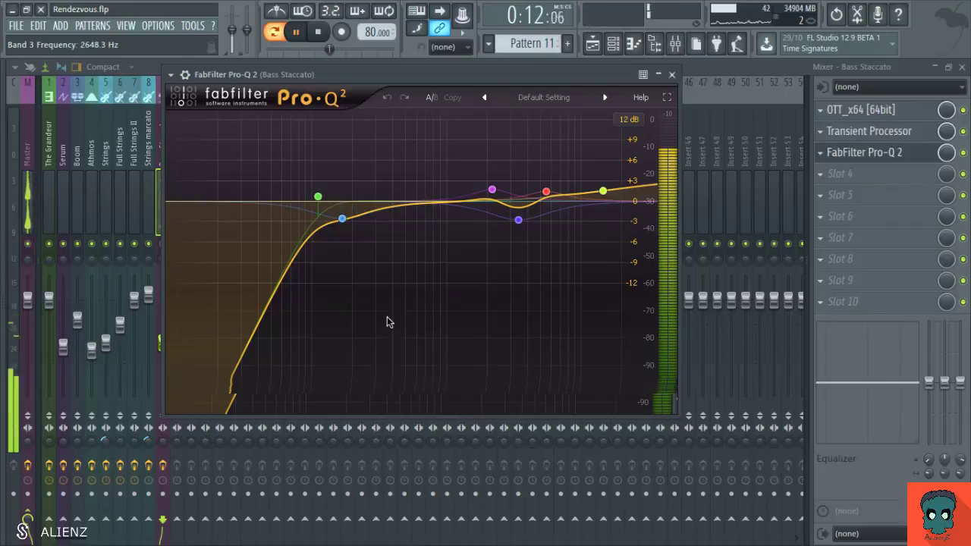
pyautogui.click(671, 75)
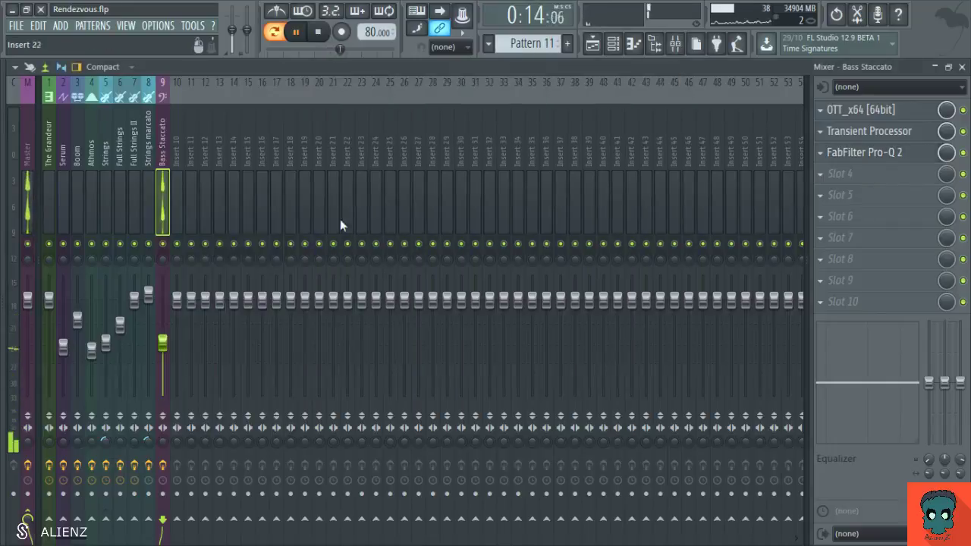
# - Raise the Bass Staccato mixer track's level slightly and try a small change to its stereo separation
pyautogui.moveTo(171, 343); pyautogui.dragTo(165, 342)
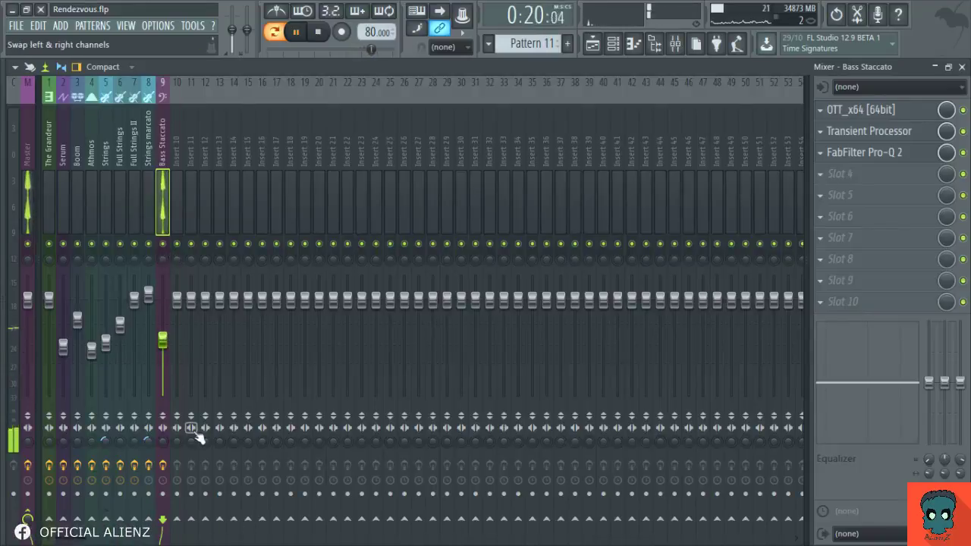
pyautogui.scroll(3, 167, 443)
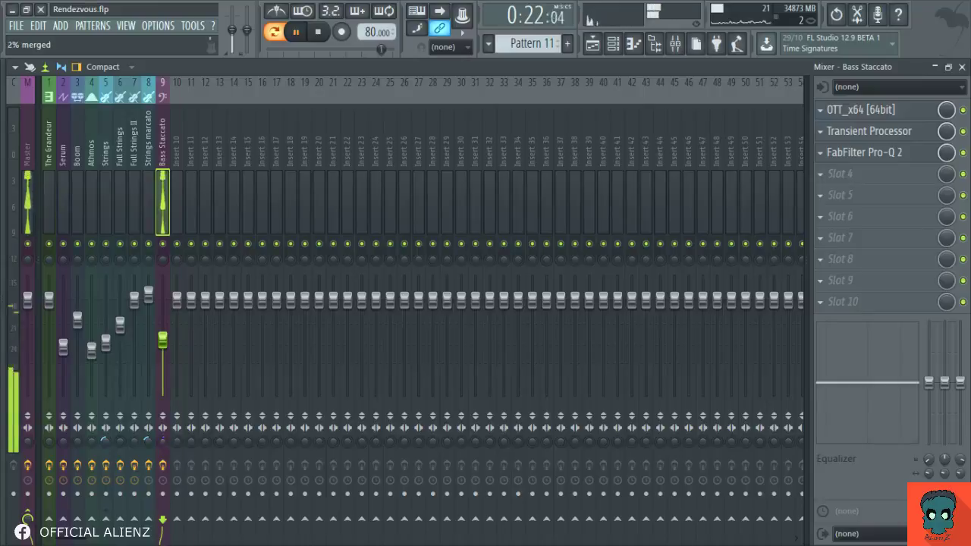
pyautogui.scroll(-3, 166, 440)
# - Play the song from bar 41 in the playlist and give Pattern 11 the Bass Staccato track's name and purple colour
pyautogui.press('F9')
pyautogui.press('F6')
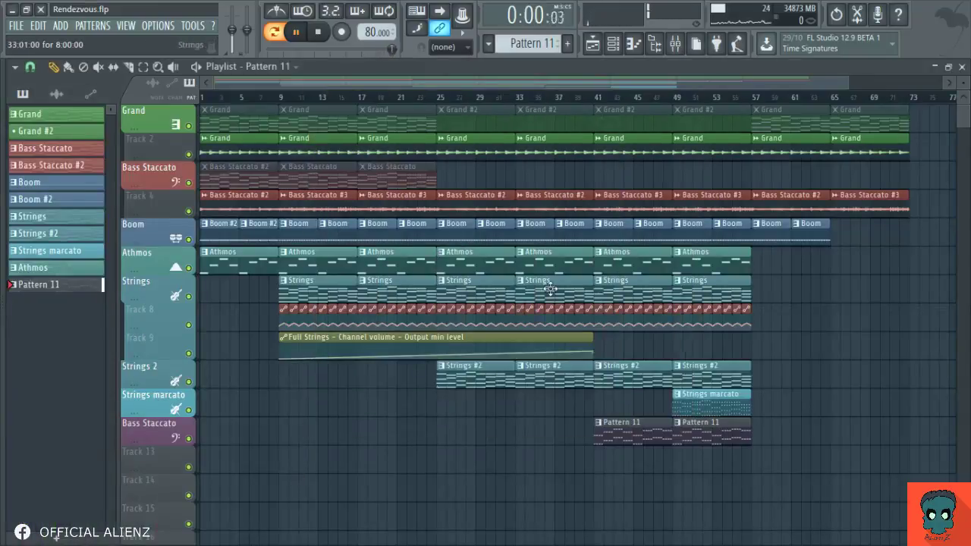
pyautogui.press('l')
pyautogui.click(595, 97)
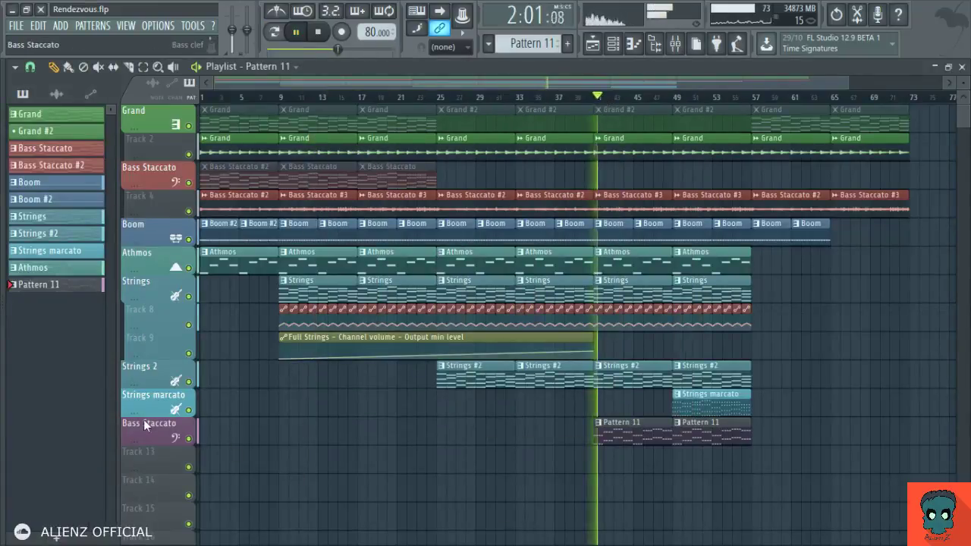
pyautogui.moveTo(208, 322); pyautogui.dragTo(602, 426)
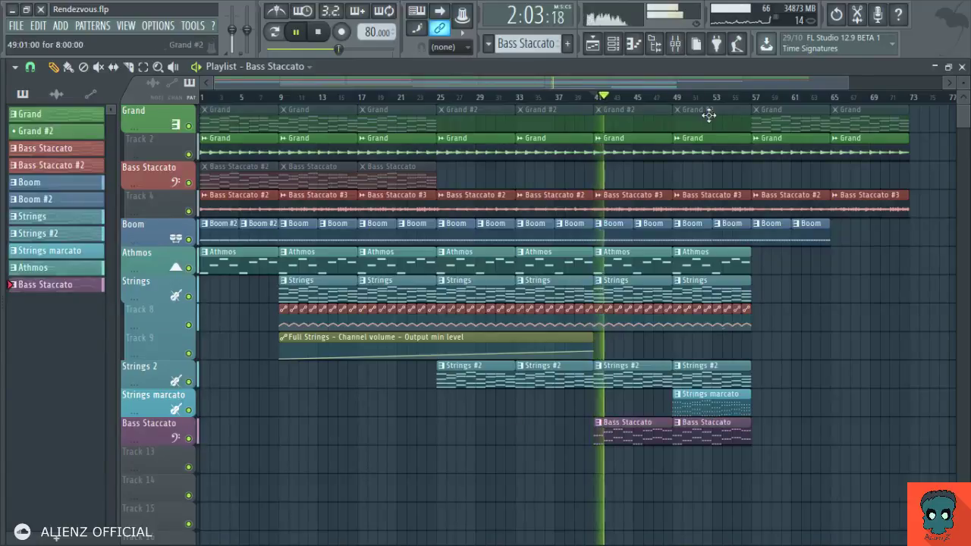
# - Move an empty mixer track to position 3, between the Serum and Boom tracks
pyautogui.scroll(3, 710, 90)
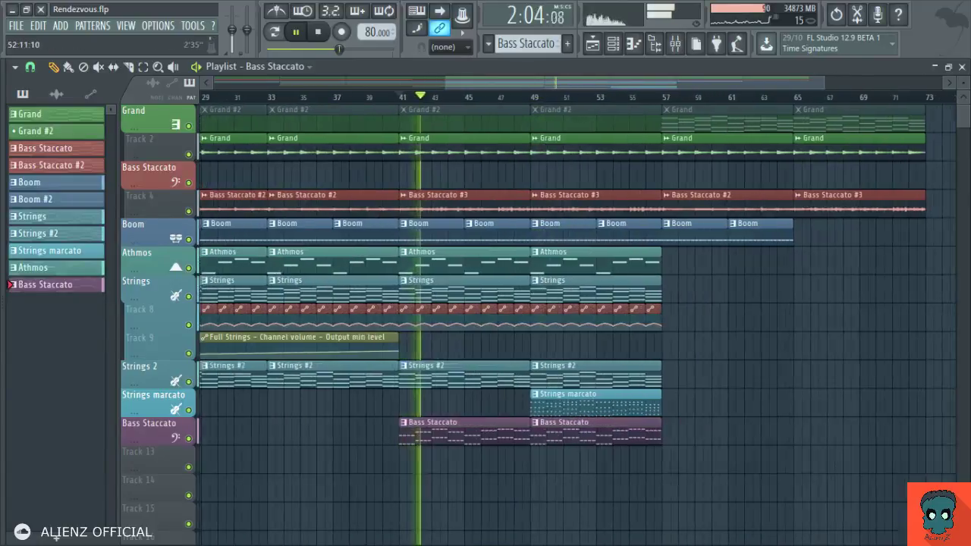
pyautogui.click(675, 43)
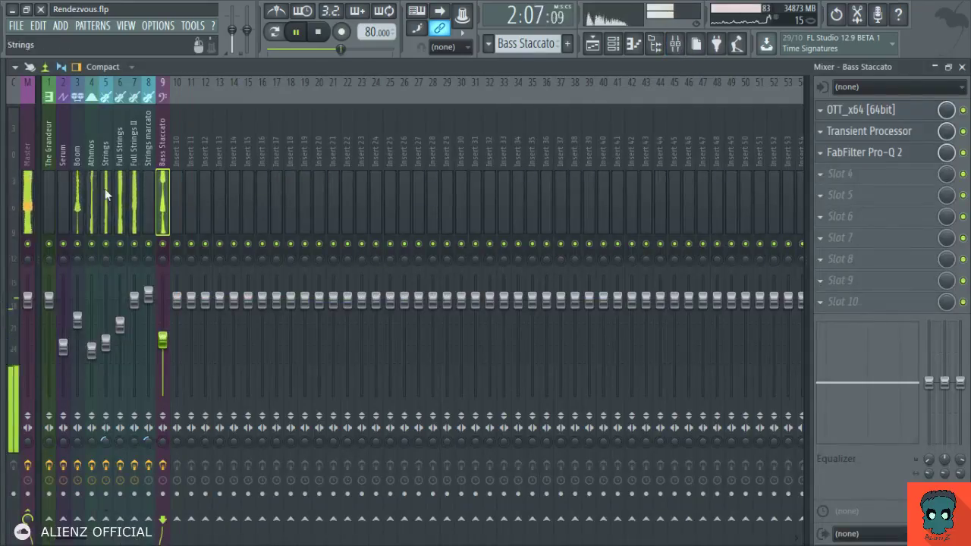
pyautogui.click(177, 195)
pyautogui.keyDown('shift'); pyautogui.scroll(6, 177, 196); pyautogui.keyUp('shift')
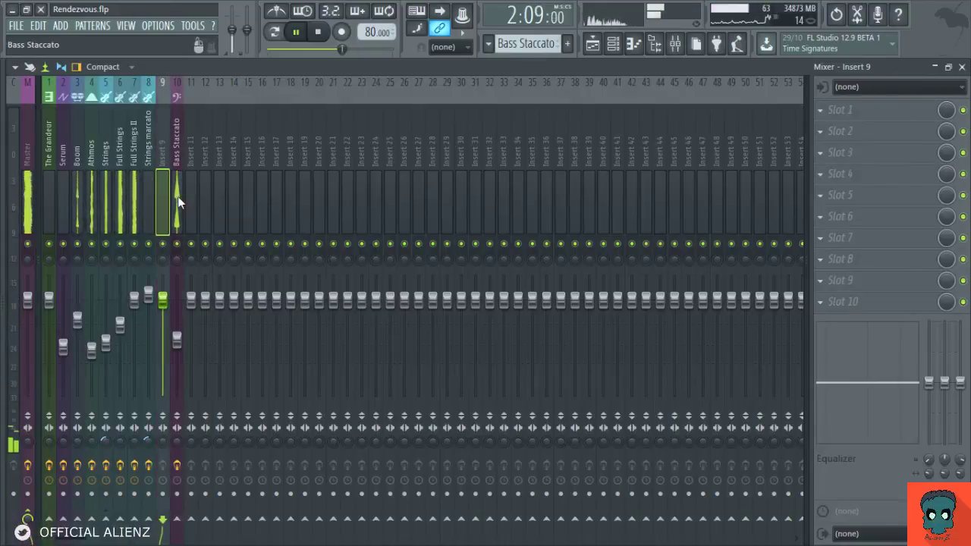
pyautogui.keyDown('shift'); pyautogui.scroll(1, 178, 199); pyautogui.keyUp('shift')
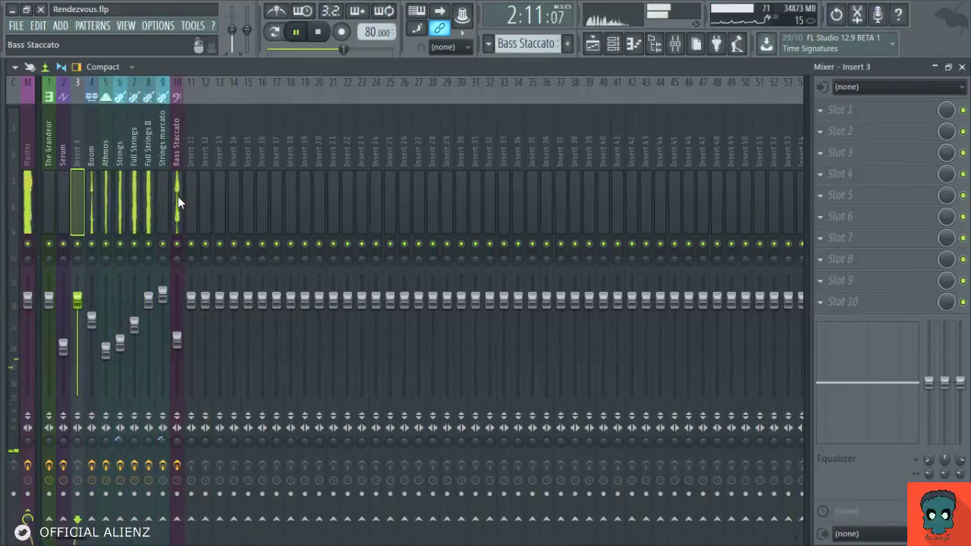
# - Name the empty mixer track 3 "Bass Elements" and give it an orange-red colour and a bass clef icon
pyautogui.middleClick(77, 183)
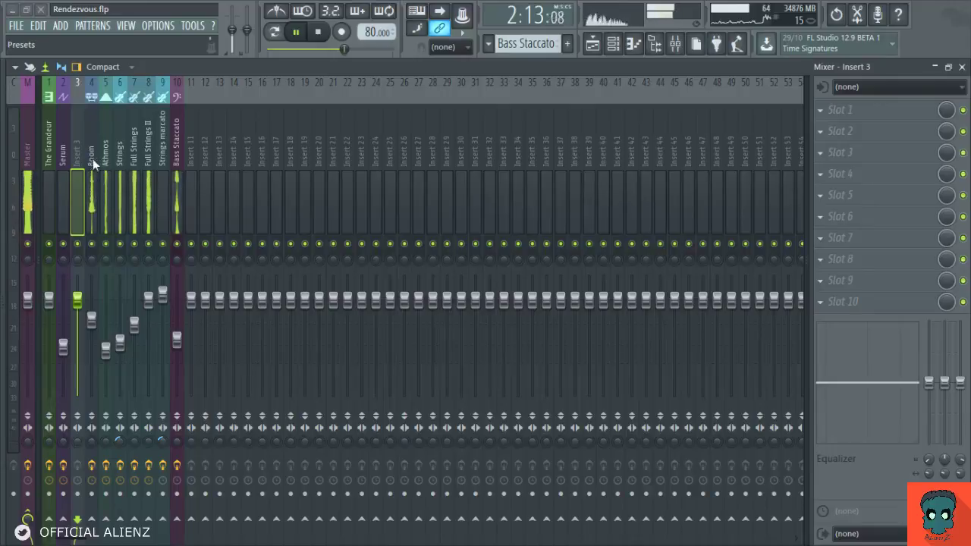
pyautogui.click(93, 160)
pyautogui.click(122, 209)
pyautogui.press('Return')
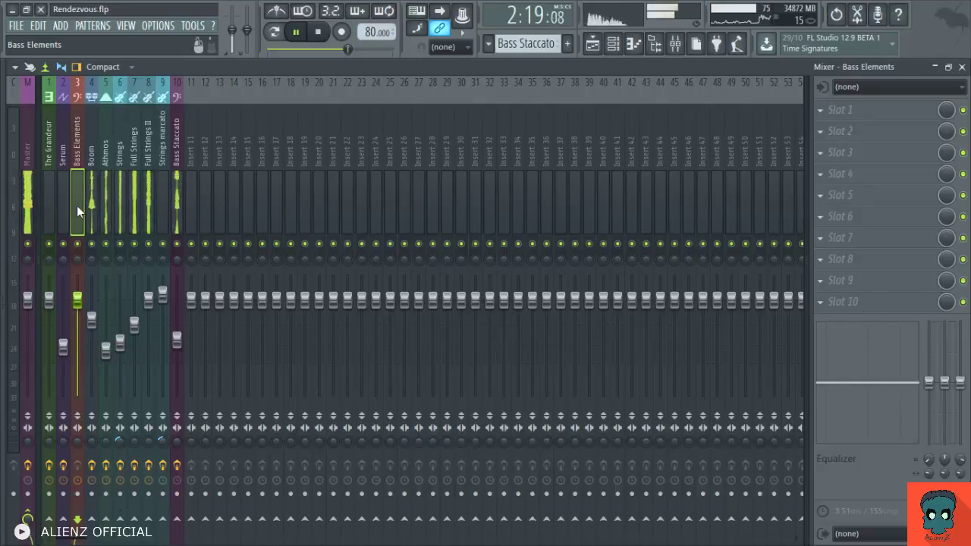
# - Route the Boom and Bass Staccato mixer tracks only to the Bass Elements track
pyautogui.click(92, 201)
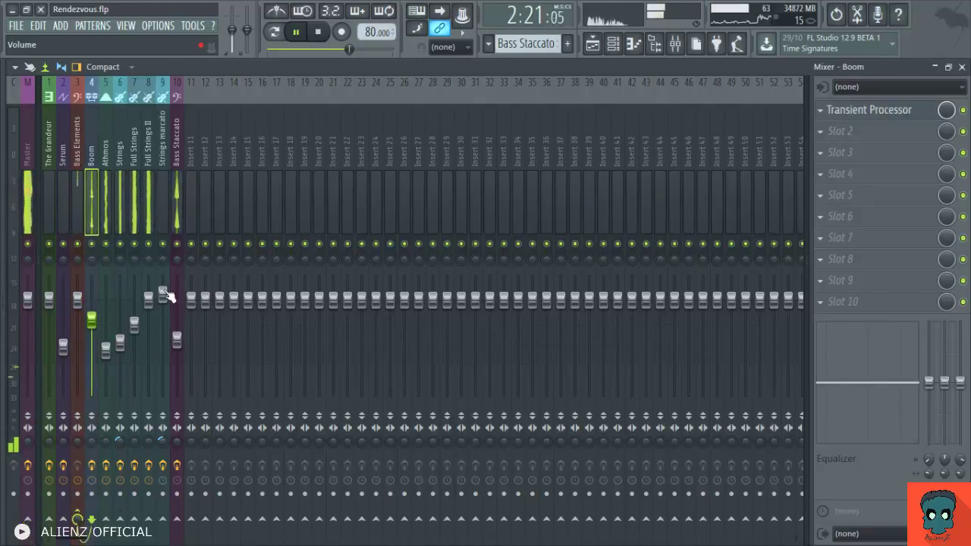
pyautogui.click(177, 201)
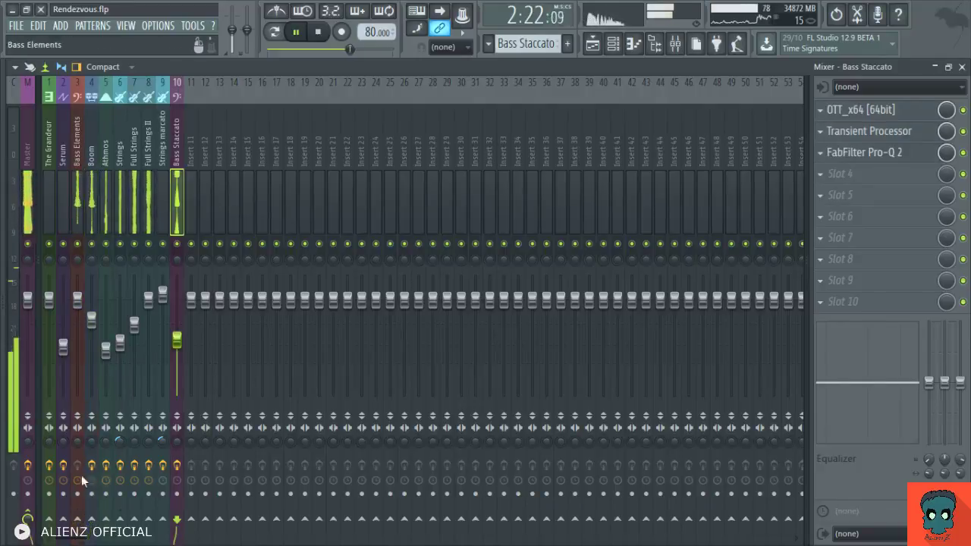
pyautogui.click(77, 520)
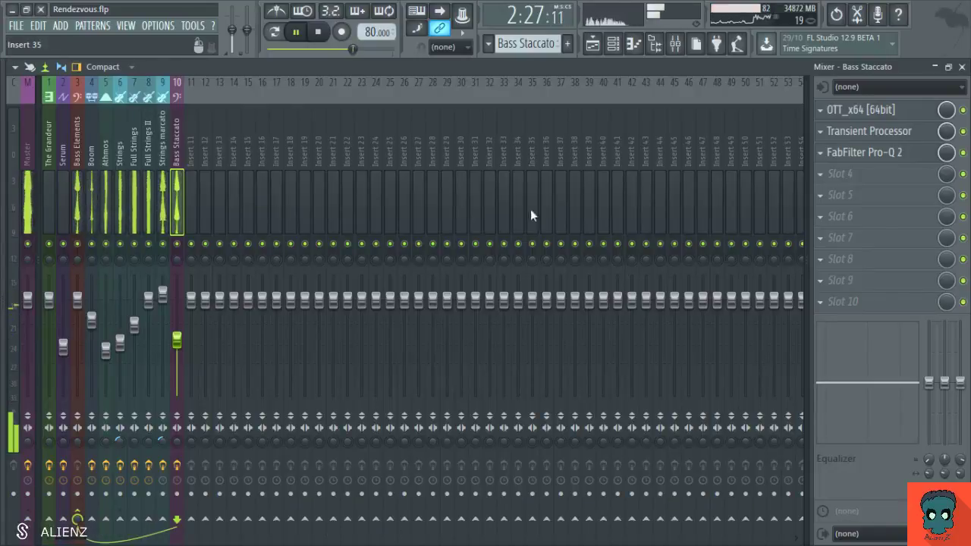
# - Return to the playlist and review the whole arrangement during playback from around bar 49
pyautogui.press('F5')
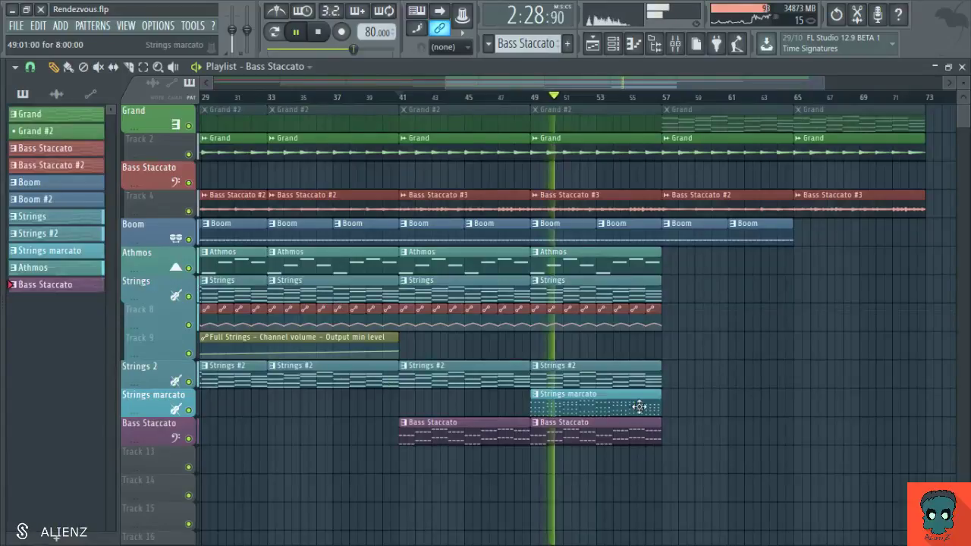
pyautogui.scroll(-4, 672, 251)
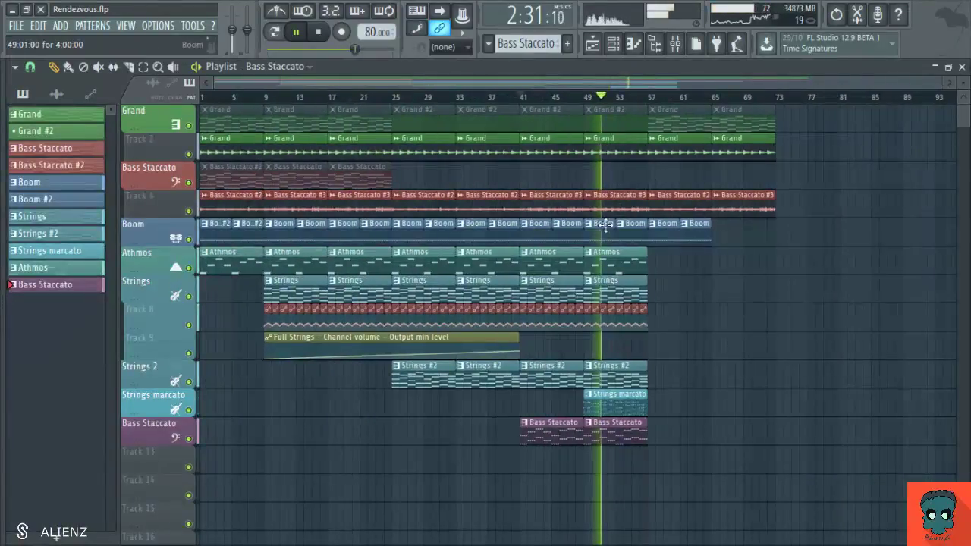
pyautogui.moveTo(510, 250); pyautogui.dragTo(628, 284)
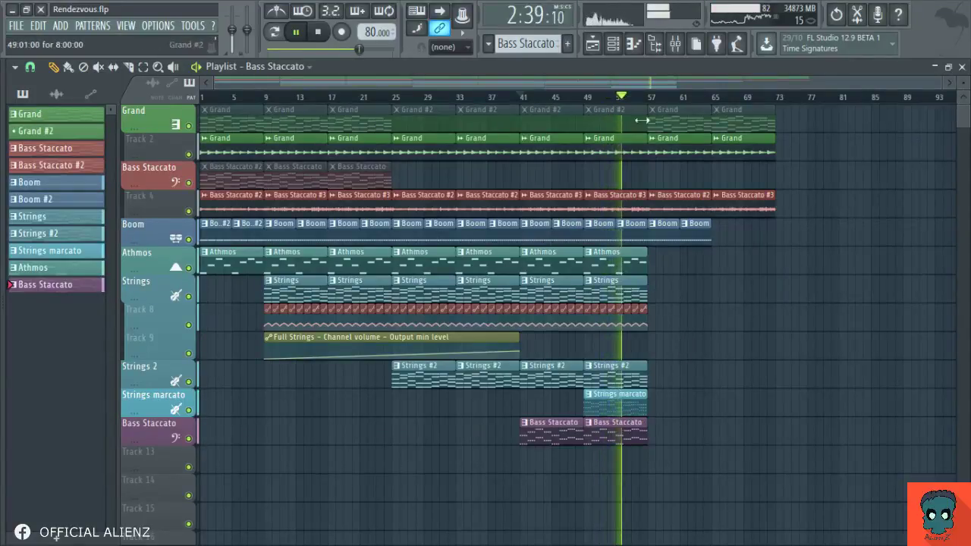
# - Listen to the arrangement past bar 57, check the mixer levels, and reset the playback position to bar 49
pyautogui.scroll(-1, 649, 94)
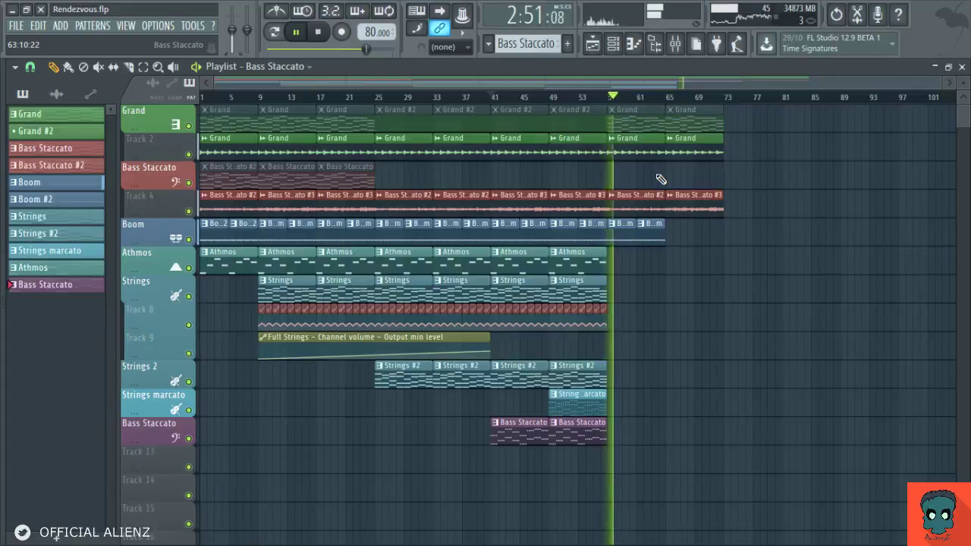
pyautogui.click(675, 44)
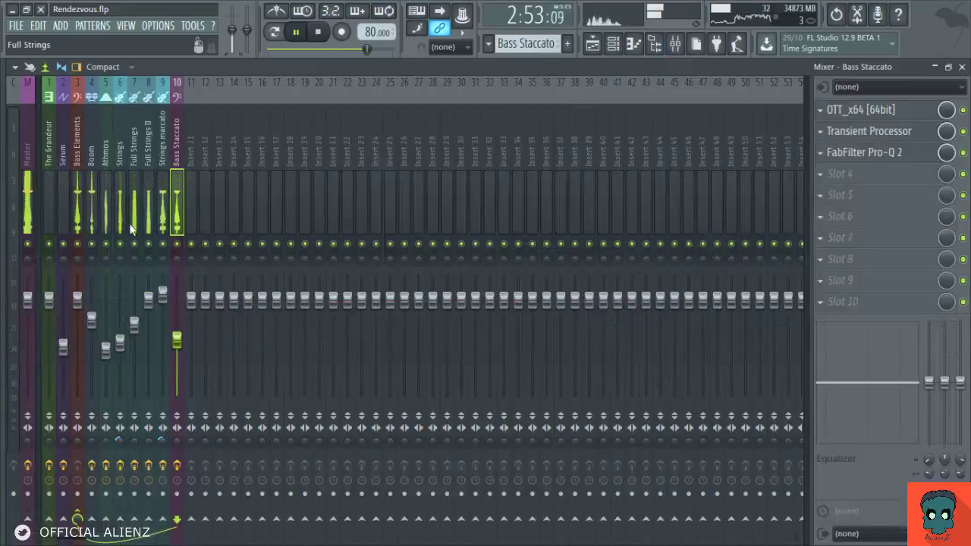
pyautogui.press('F5')
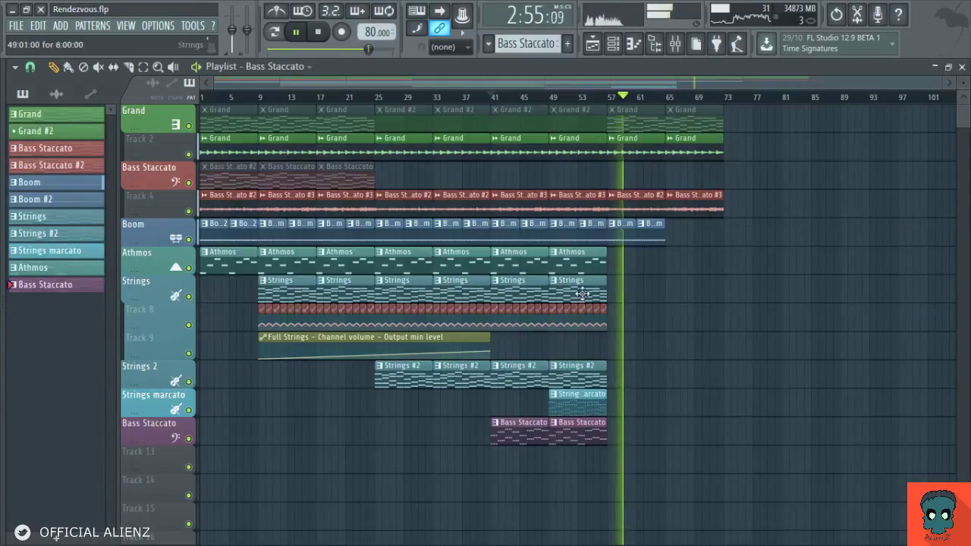
pyautogui.press('space')
pyautogui.click(550, 97)
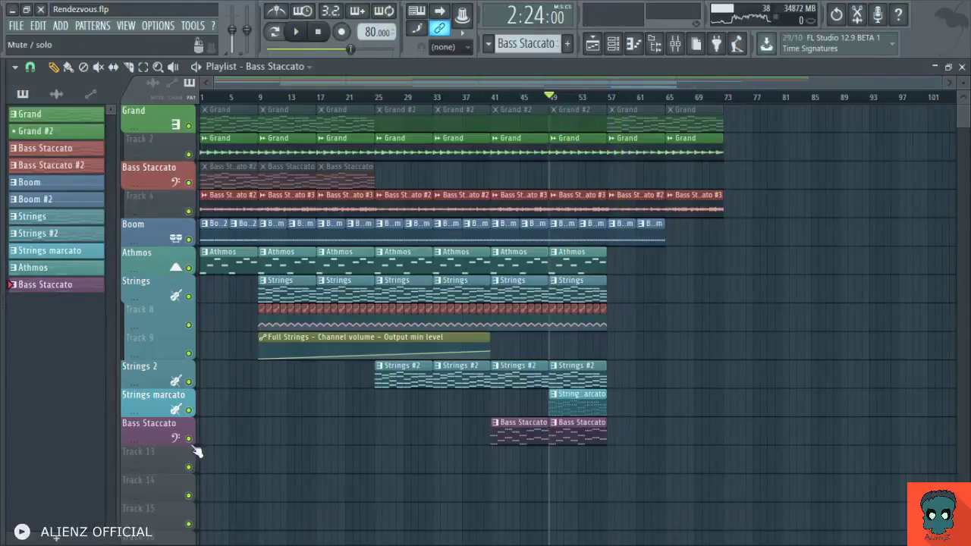
# - Solo the Bass Elements mixer bus and compare the Boom and Bass Elements tracks during playback
pyautogui.click(677, 48)
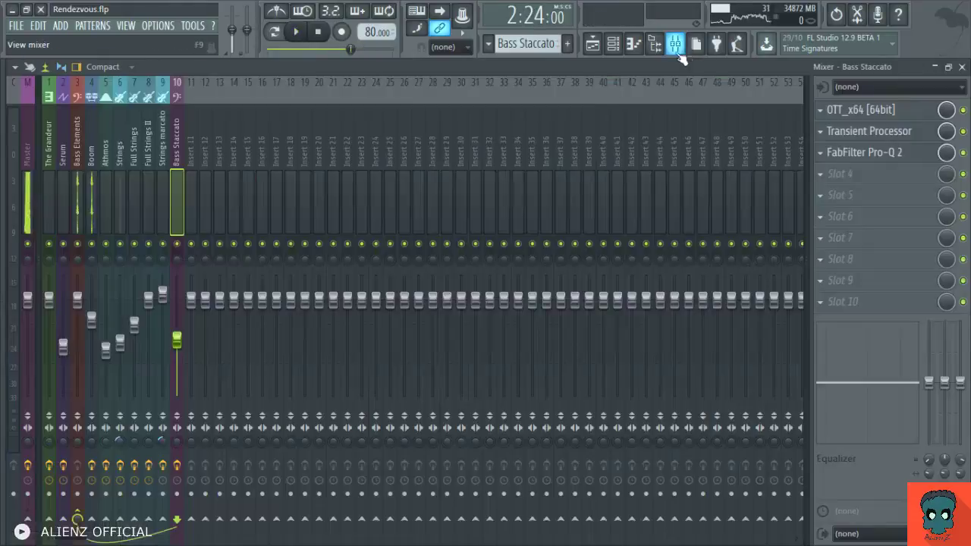
pyautogui.rightClick(77, 244)
pyautogui.press('space')
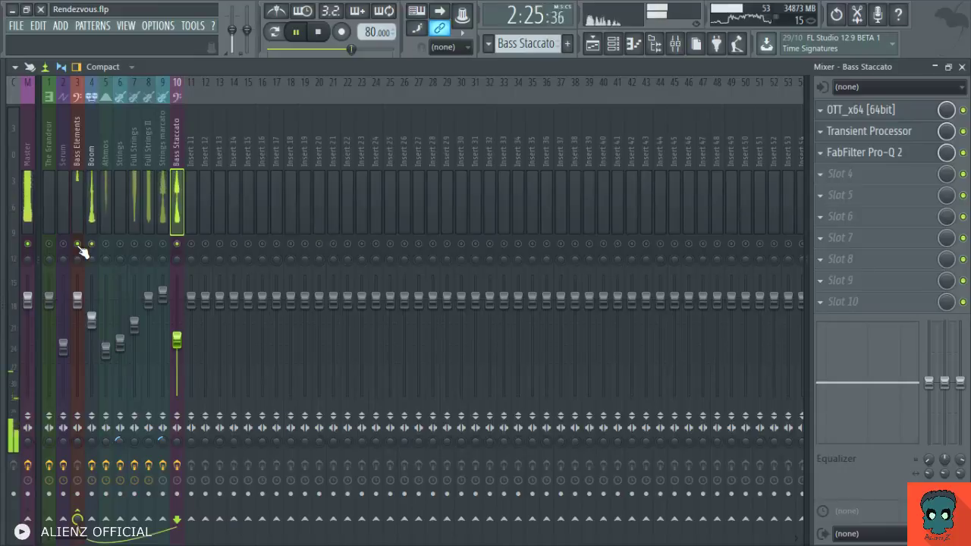
pyautogui.click(92, 225)
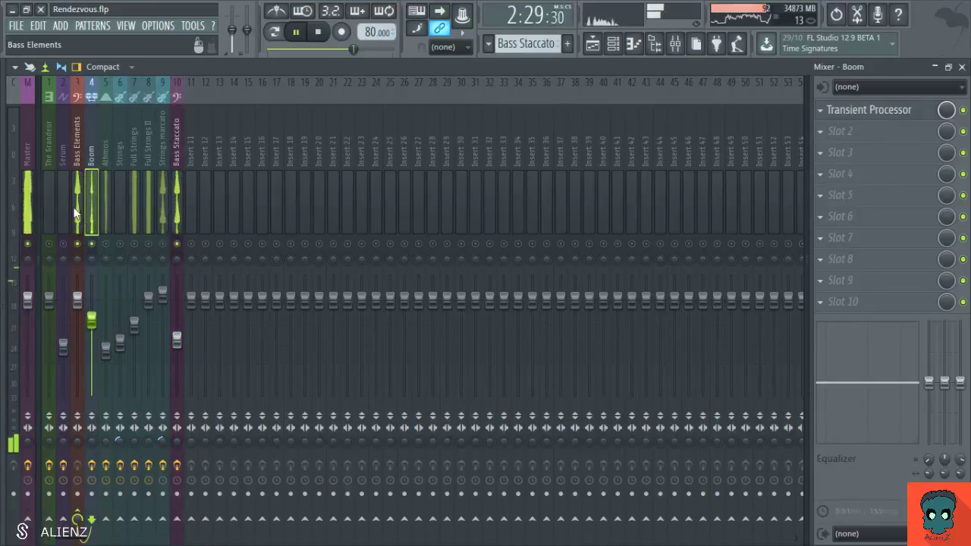
pyautogui.click(77, 203)
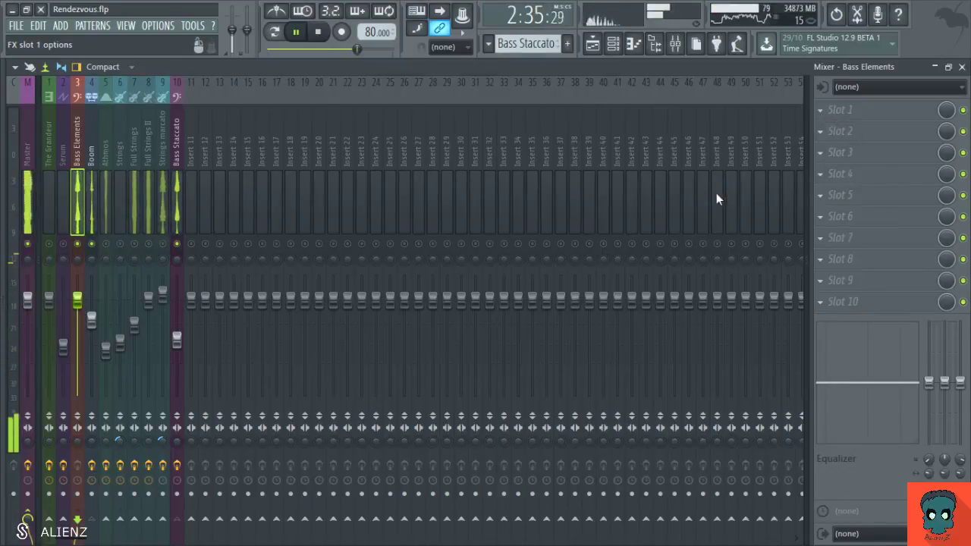
pyautogui.click(93, 187)
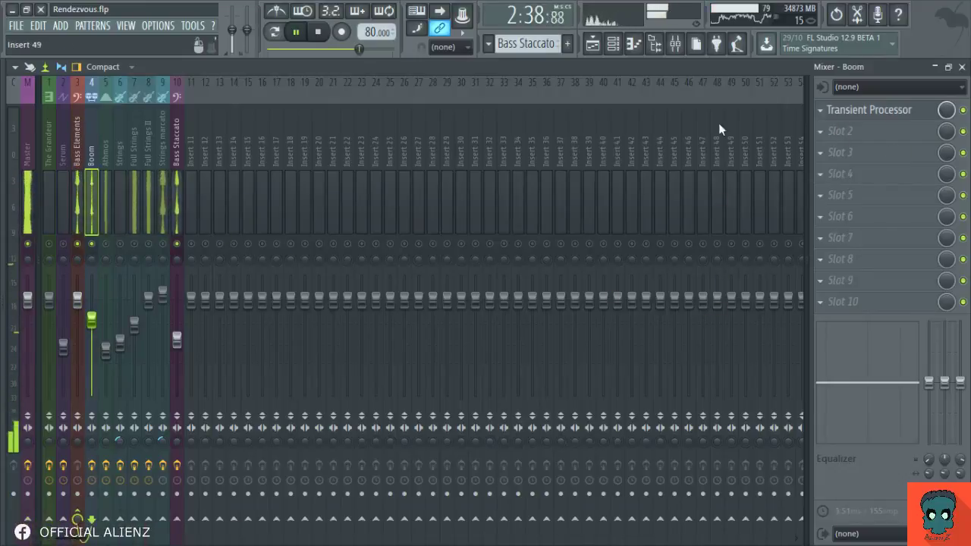
pyautogui.click(82, 193)
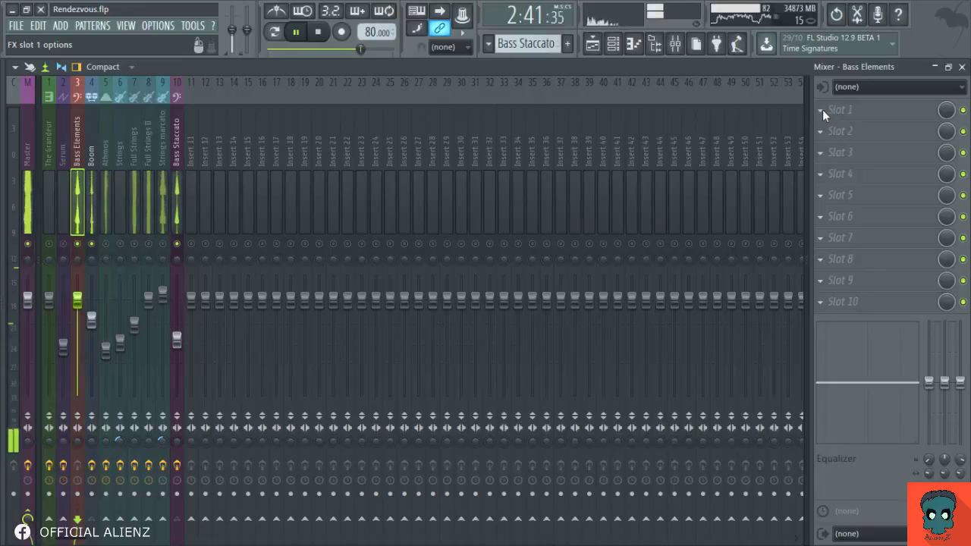
# - Isolate both Bass Staccato parts and the Boom in the playlist, and loop playback over bars 49 to 57
pyautogui.press('F5')
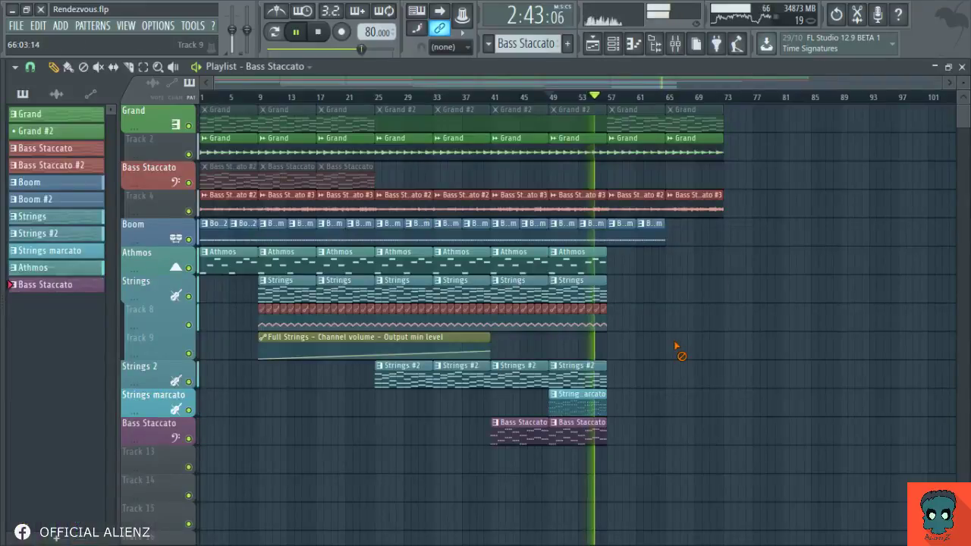
pyautogui.rightClick(189, 439)
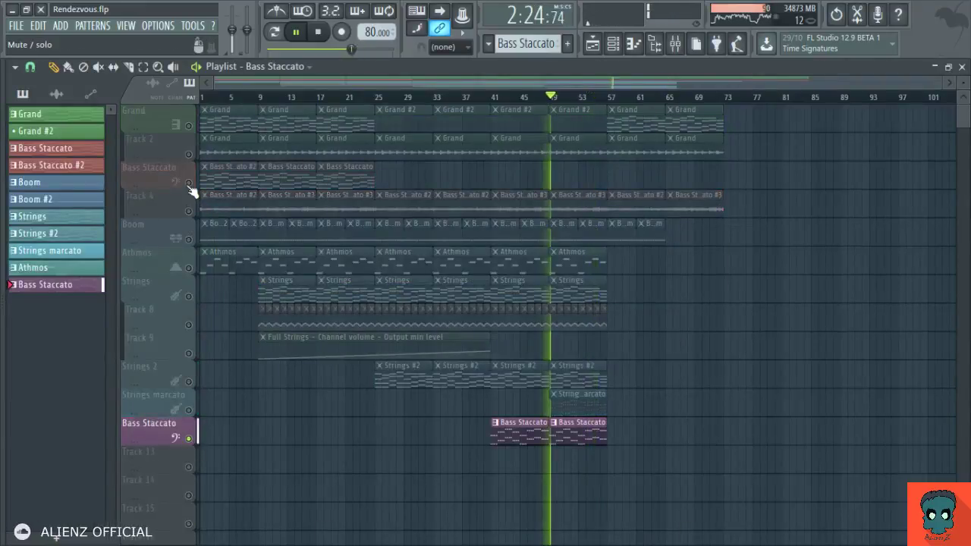
pyautogui.moveTo(189, 183); pyautogui.dragTo(189, 211)
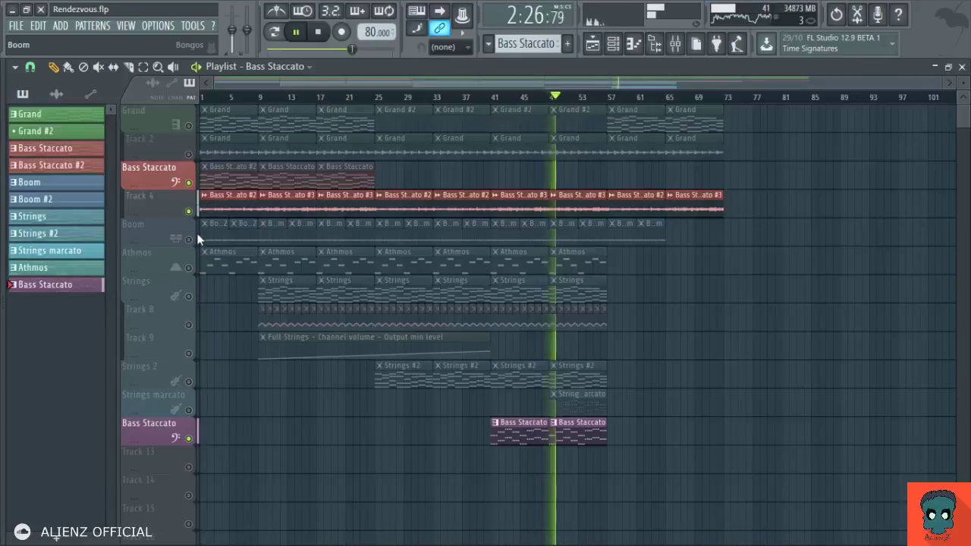
pyautogui.click(674, 45)
pyautogui.click(674, 46)
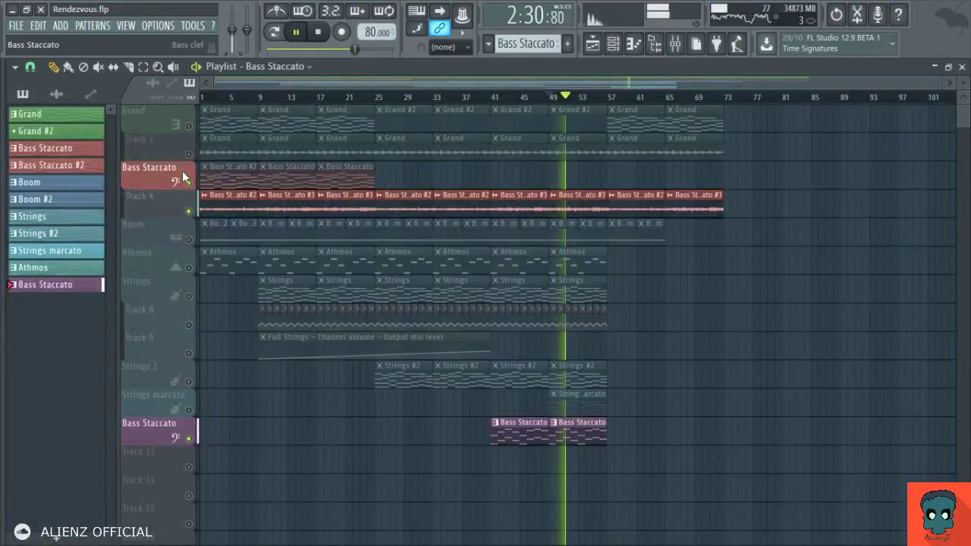
pyautogui.click(188, 239)
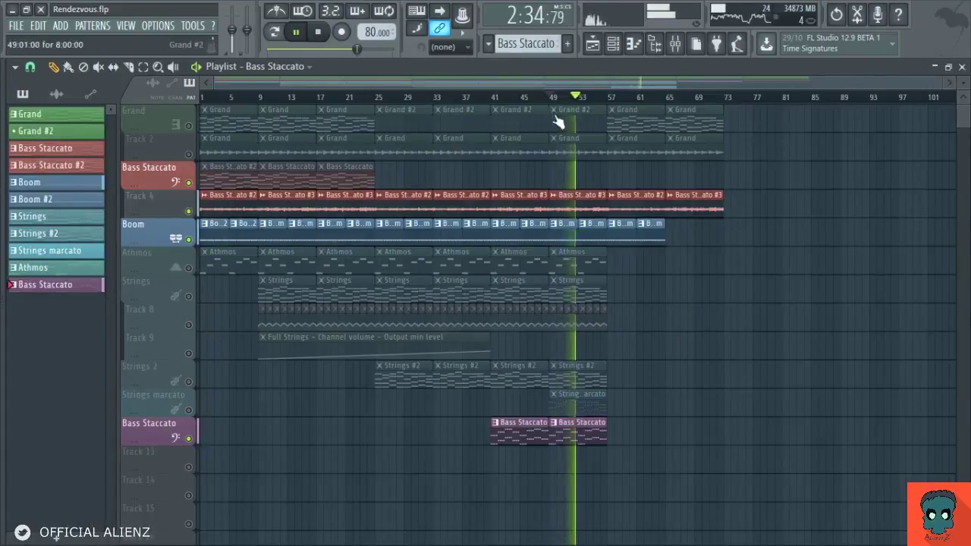
pyautogui.moveTo(550, 97); pyautogui.dragTo(607, 99)
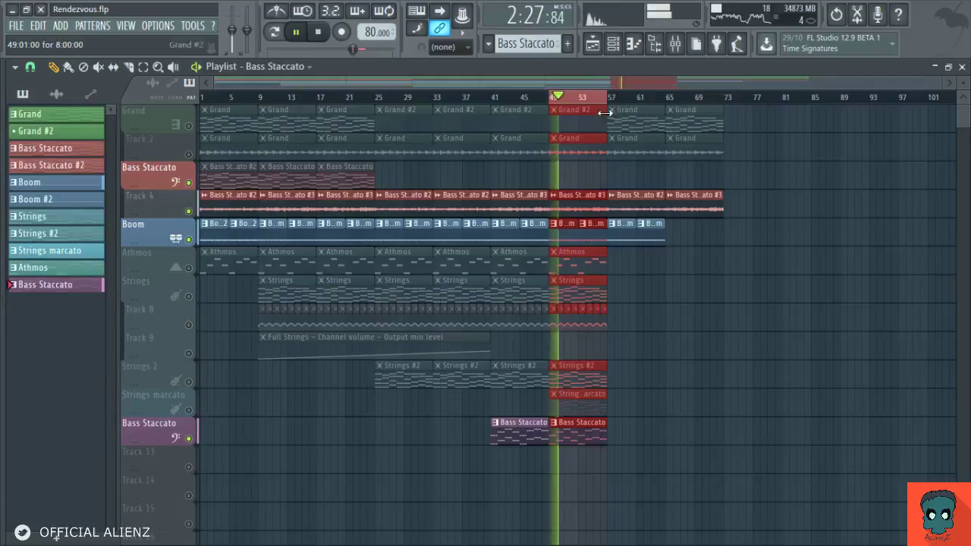
pyautogui.click(680, 290)
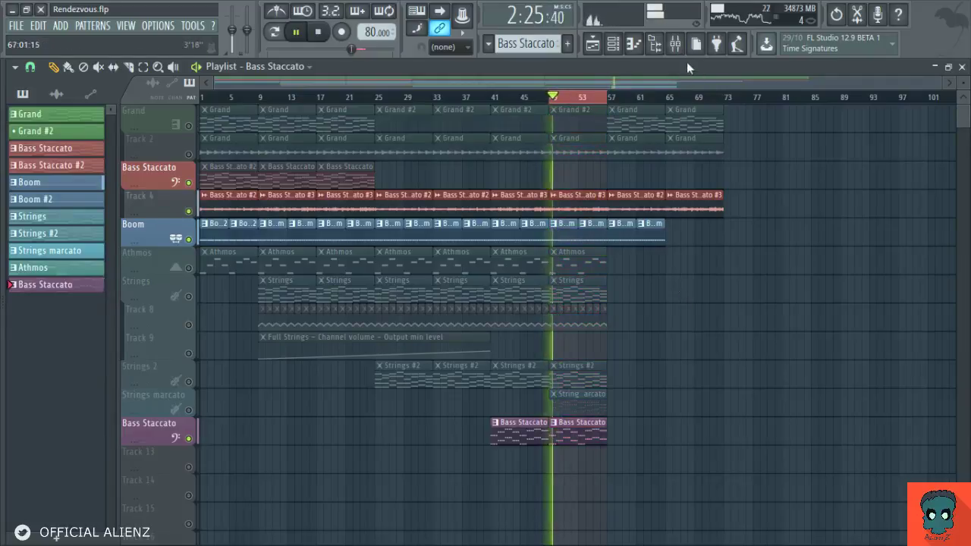
# - Load Neutron 2 in the first effect slot of the Bass Elements mixer track and bring its whole window into view
pyautogui.click(676, 43)
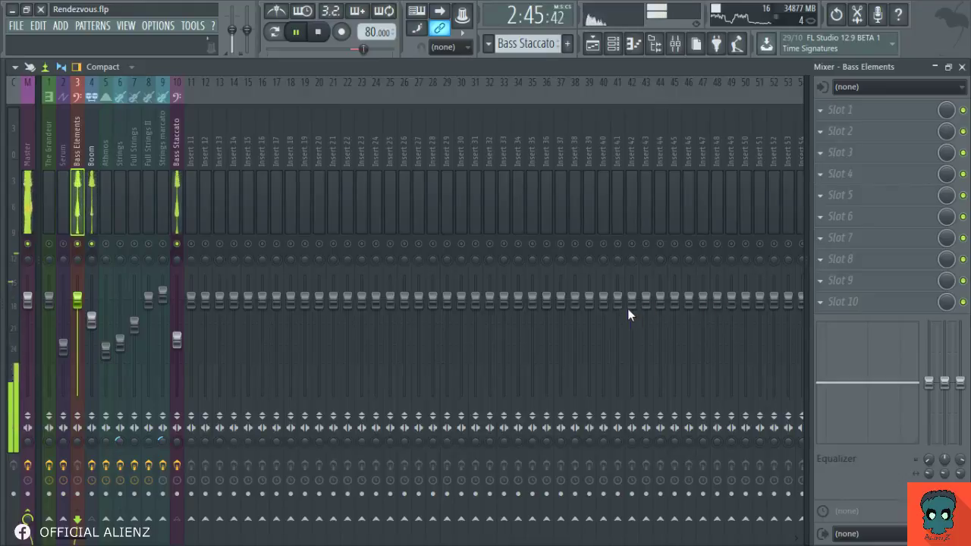
pyautogui.hotkey('ctrl', 'z')
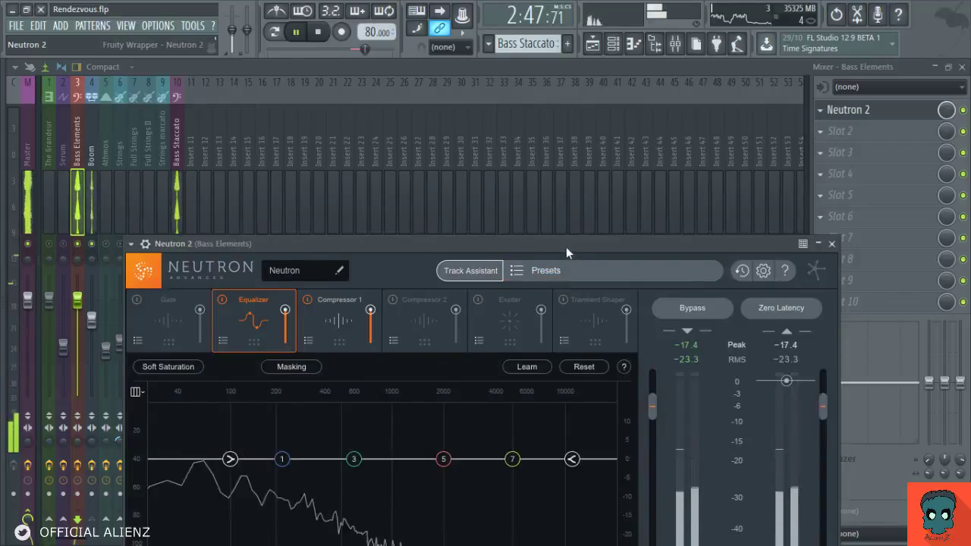
pyautogui.moveTo(566, 246); pyautogui.dragTo(547, 72)
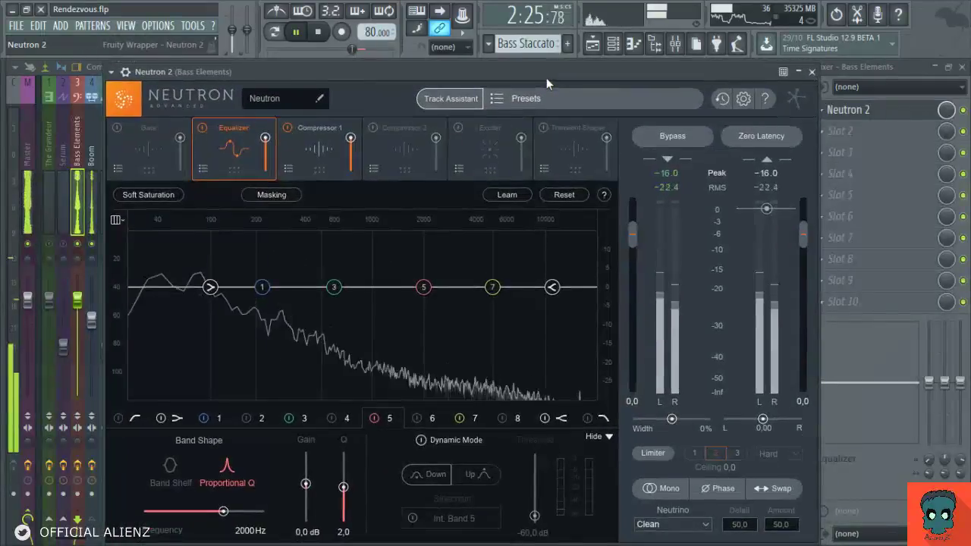
# - Run Neutron 2's Track Assistant for Bass with Warm style and Medium intensity, accept the suggestion, and check its equalizer curve
pyautogui.click(458, 108)
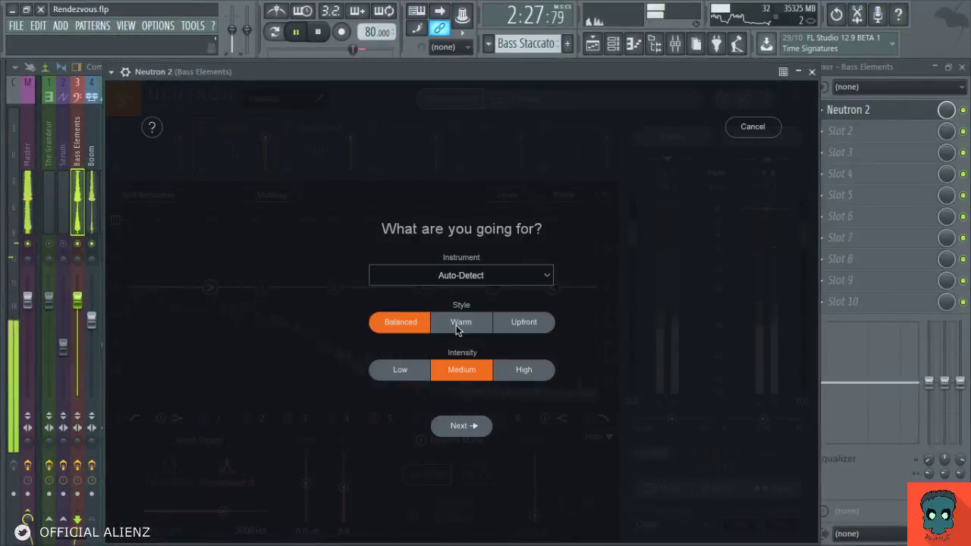
pyautogui.click(456, 325)
pyautogui.click(499, 276)
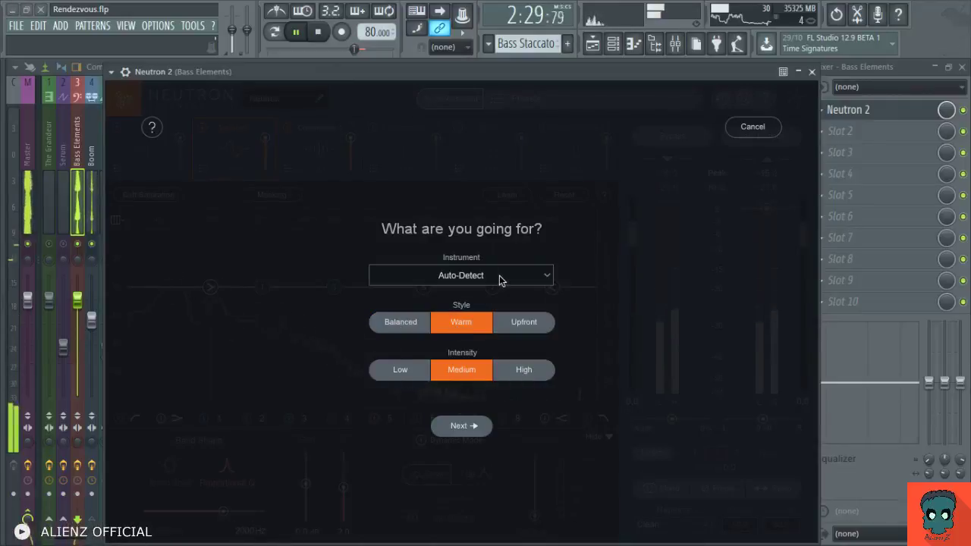
pyautogui.click(484, 382)
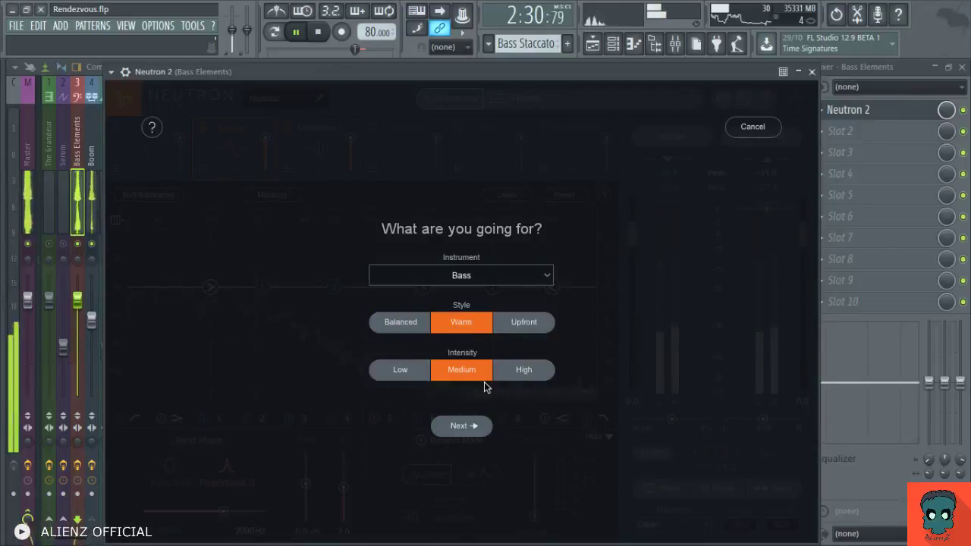
pyautogui.click(464, 427)
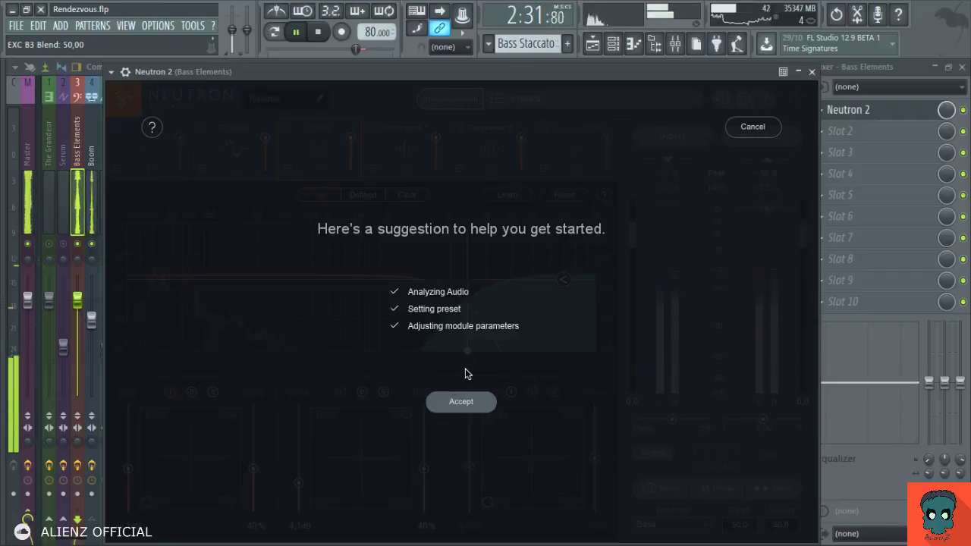
pyautogui.click(464, 401)
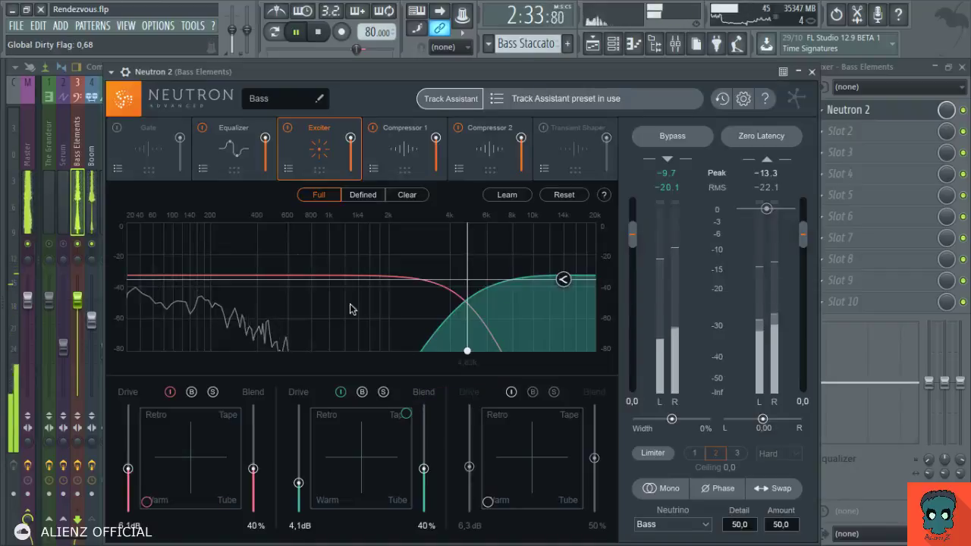
pyautogui.click(250, 161)
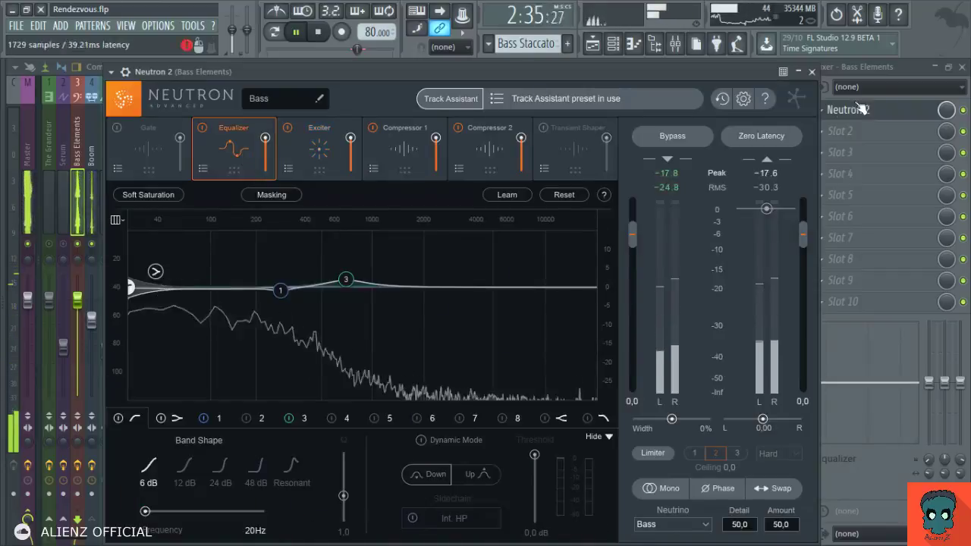
pyautogui.click(812, 72)
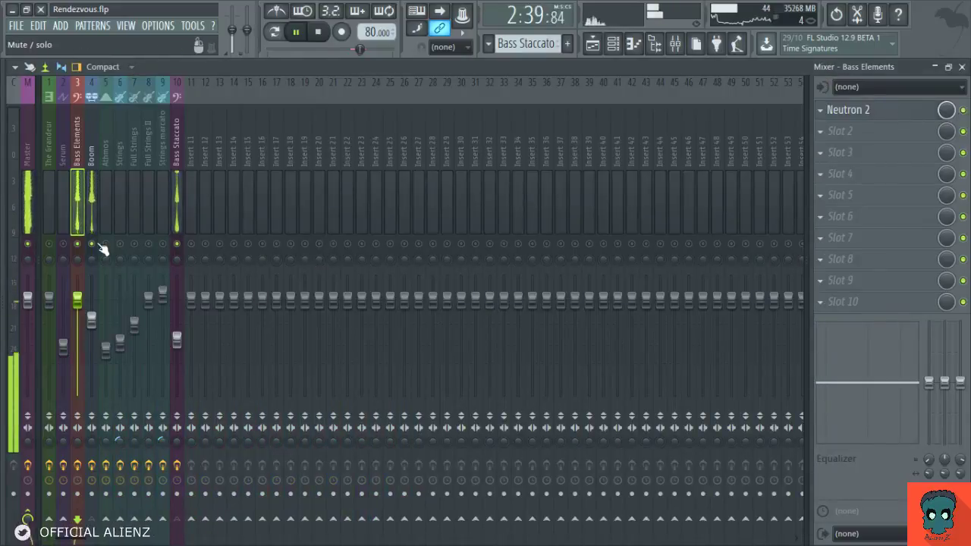
# - Unsolo the Bass Elements bus, re-enable all playlist tracks, and play the full arrangement from bar 49
pyautogui.rightClick(85, 250)
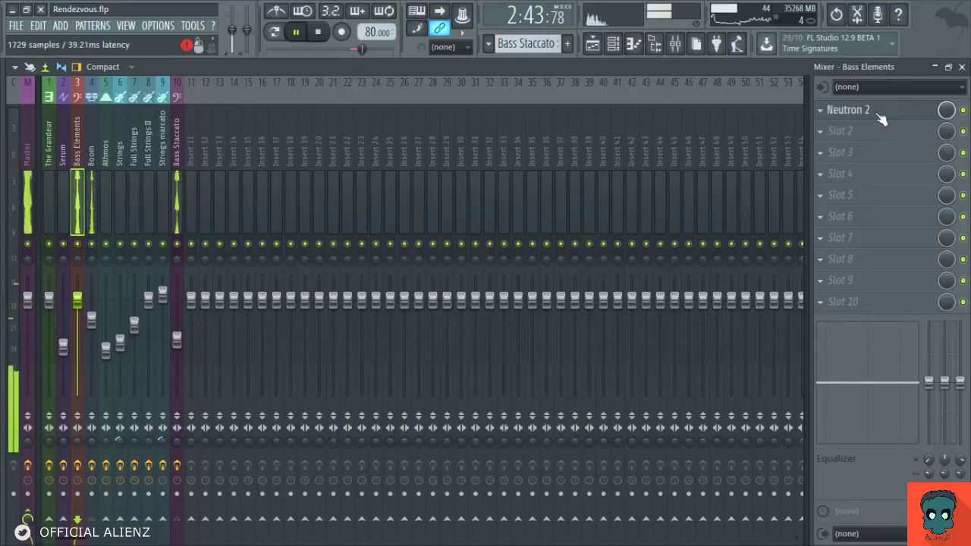
pyautogui.press('F5')
pyautogui.press('space')
pyautogui.rightClick(189, 440)
pyautogui.rightClick(189, 440)
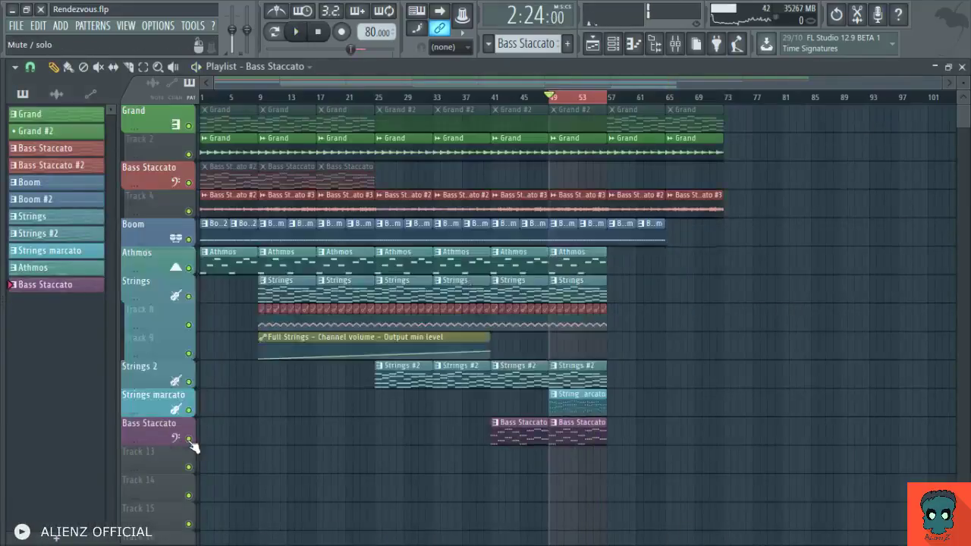
pyautogui.press('space')
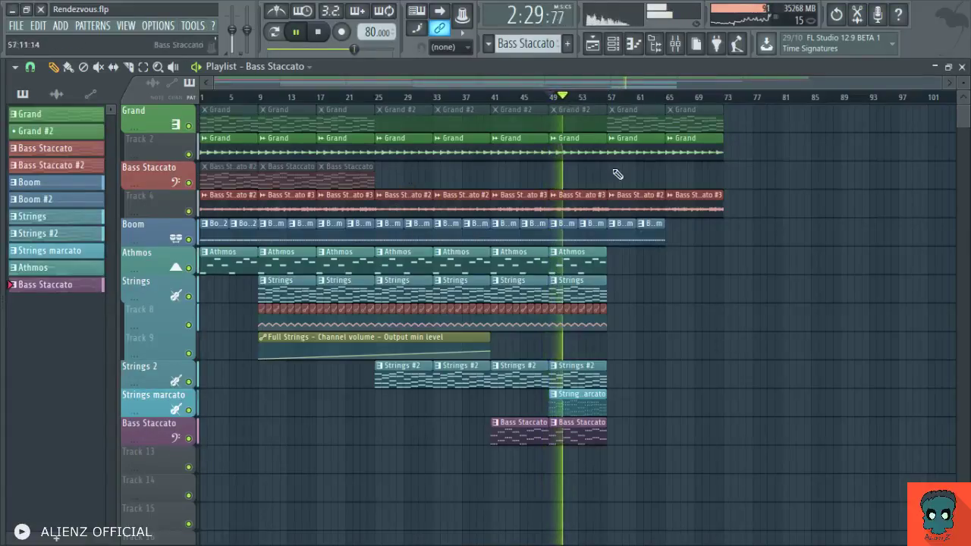
# - Stop playback, open the Athmos pattern from the song's opening bars, and bring up its linked mixer track
pyautogui.scroll(-2, 590, 99)
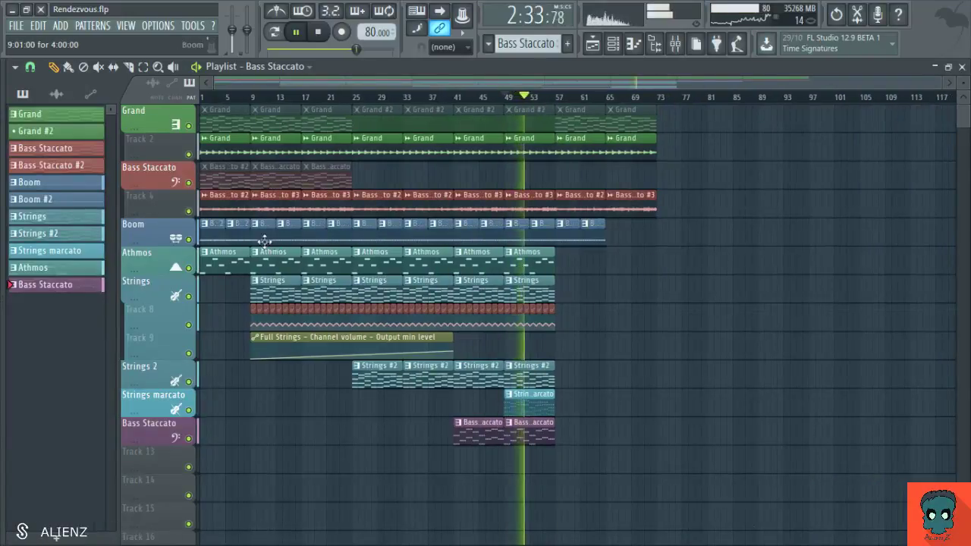
pyautogui.scroll(10, 286, 85)
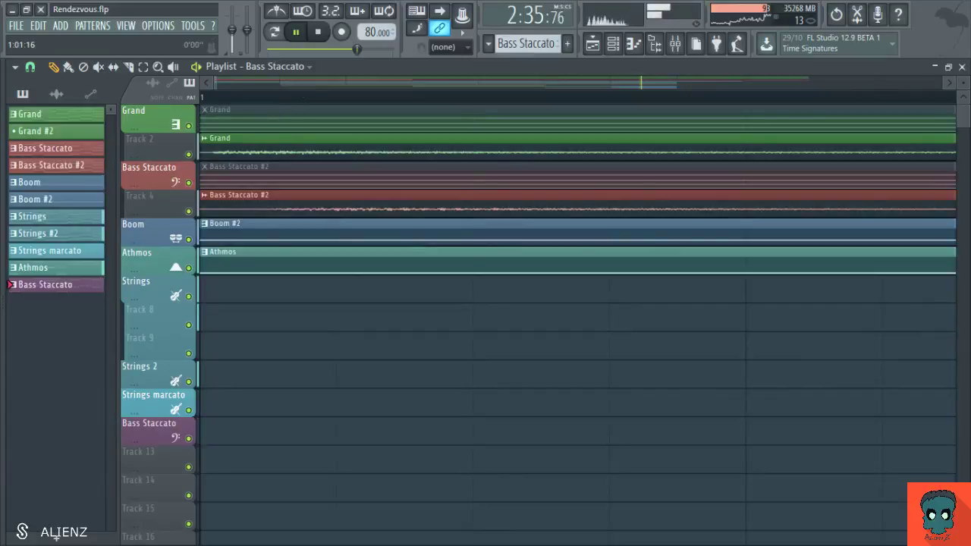
pyautogui.scroll(-8, 302, 84)
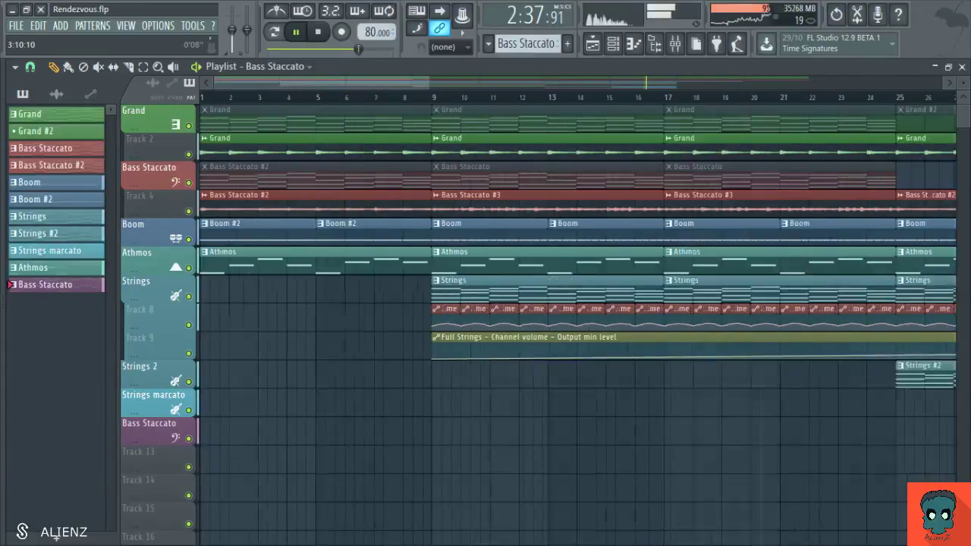
pyautogui.press('space')
pyautogui.doubleClick(303, 264)
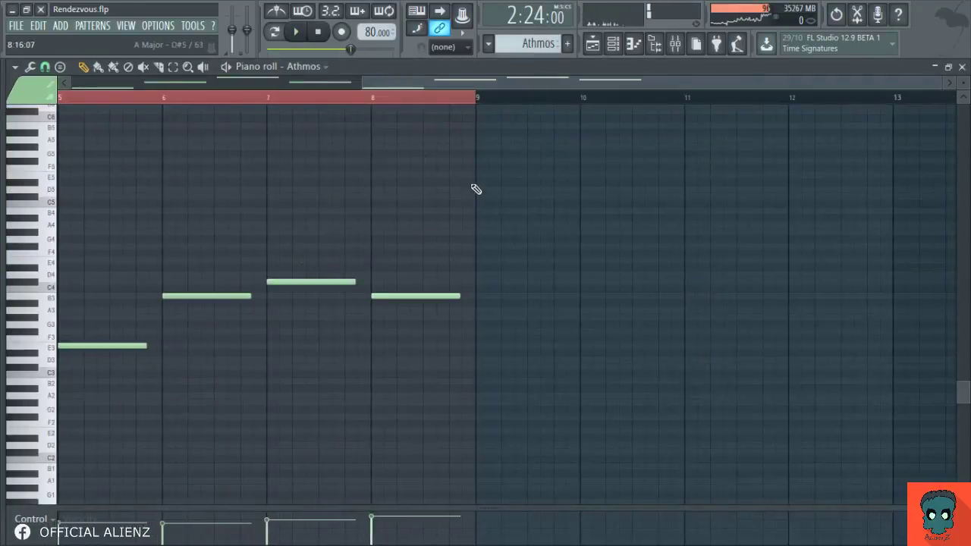
pyautogui.press('F7')
pyautogui.doubleClick(364, 346)
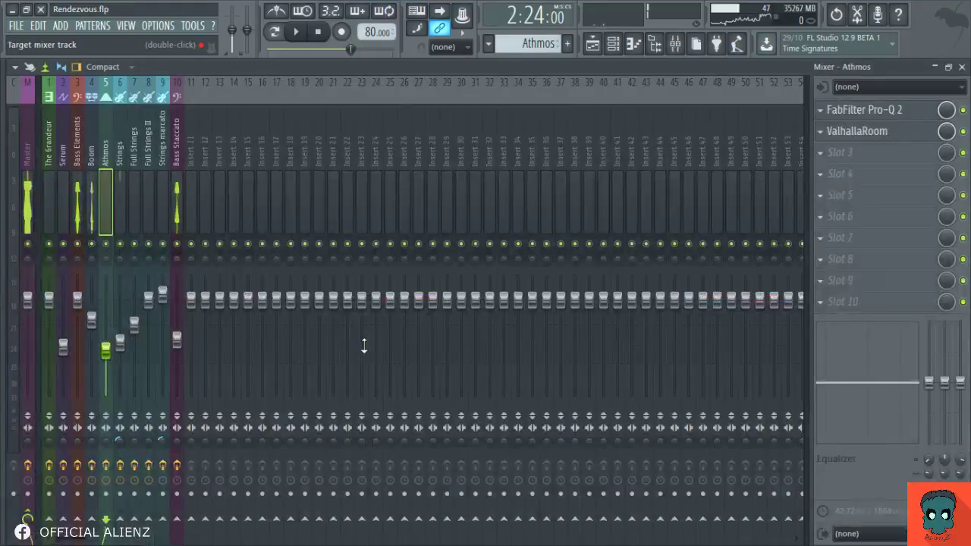
# - Add an empty playlist track directly below Athmos and save the project as a new version, Rendezvous_2.flp
pyautogui.press('F9')
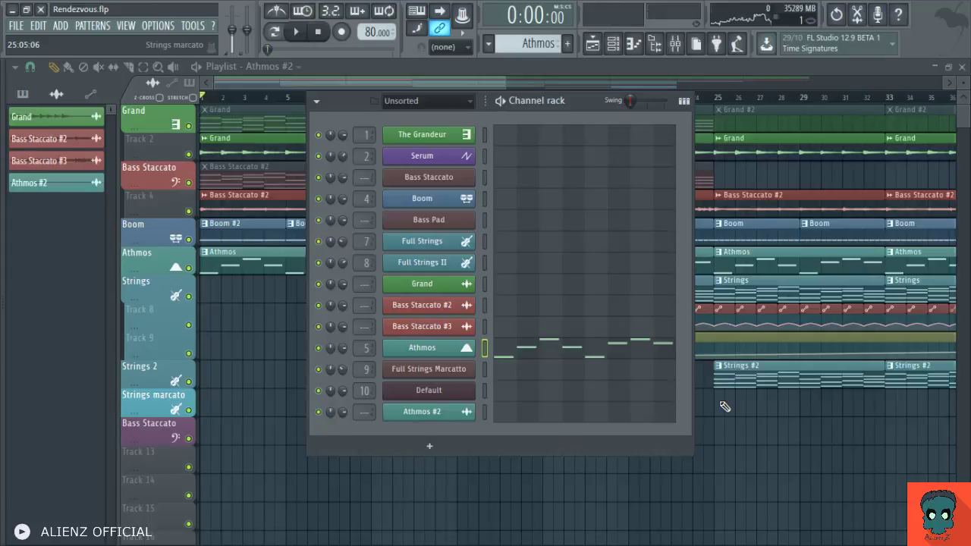
pyautogui.press('F6')
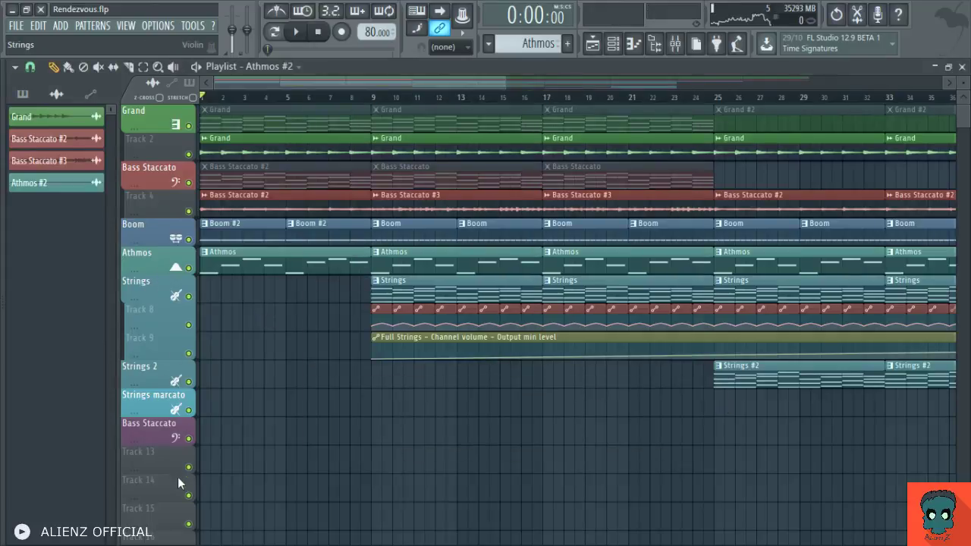
pyautogui.moveTo(177, 477); pyautogui.dragTo(116, 310)
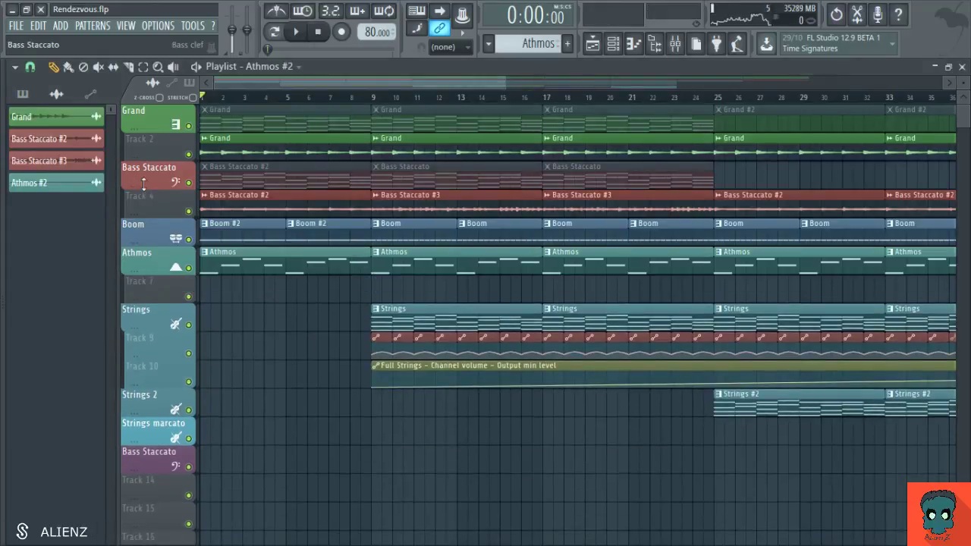
pyautogui.hotkey('ctrl', 'n')
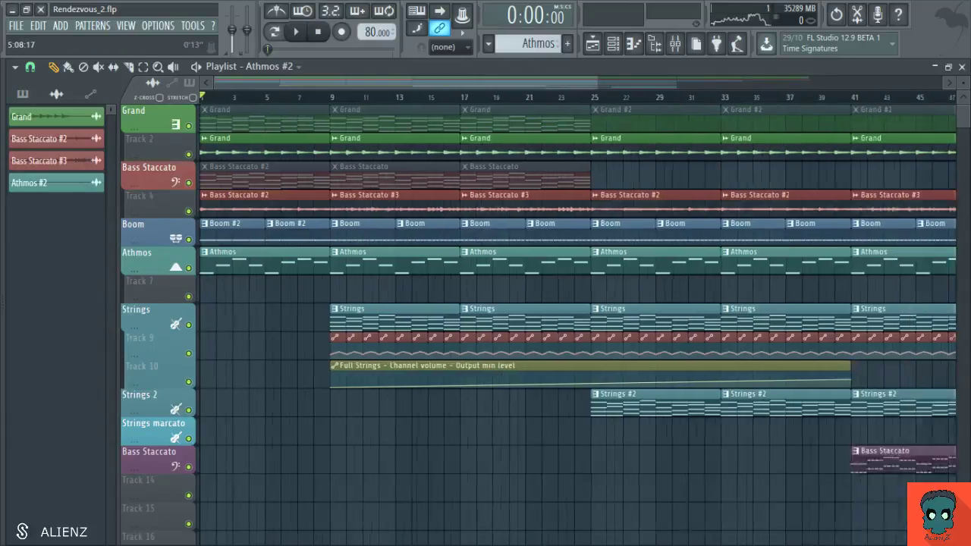
# - Mute the Athmos pattern clips, place the Athmos #2 audio clip at bar 1 of Track 7, and cut off its tail at bar 9
pyautogui.moveTo(619, 263); pyautogui.dragTo(201, 262)
pyautogui.click(96, 184)
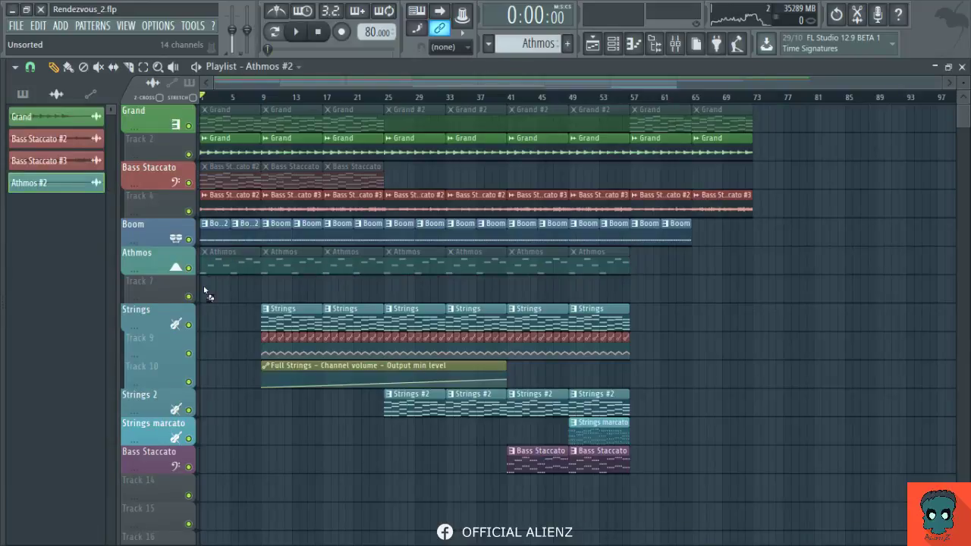
pyautogui.click(204, 289)
pyautogui.scroll(4, 362, 82)
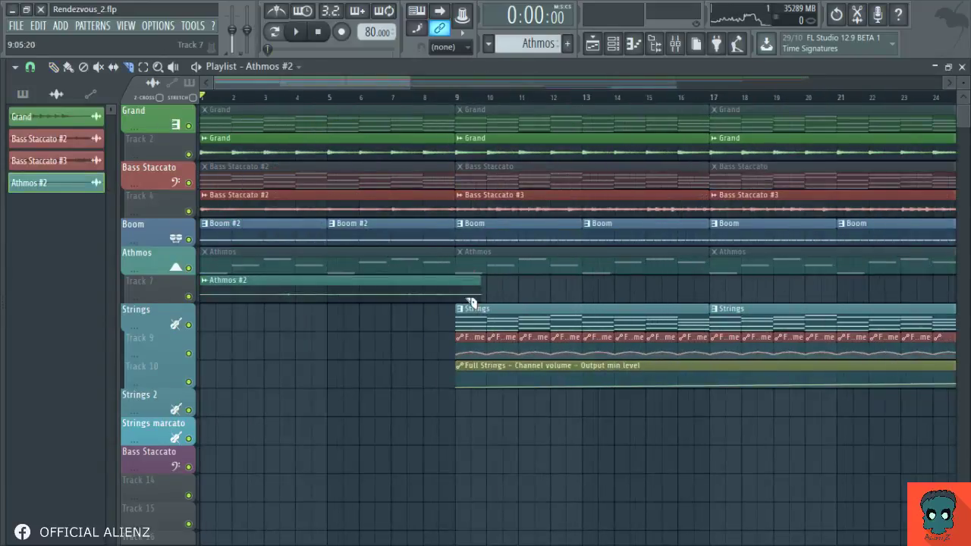
pyautogui.moveTo(463, 299); pyautogui.dragTo(460, 307)
pyautogui.click(425, 296)
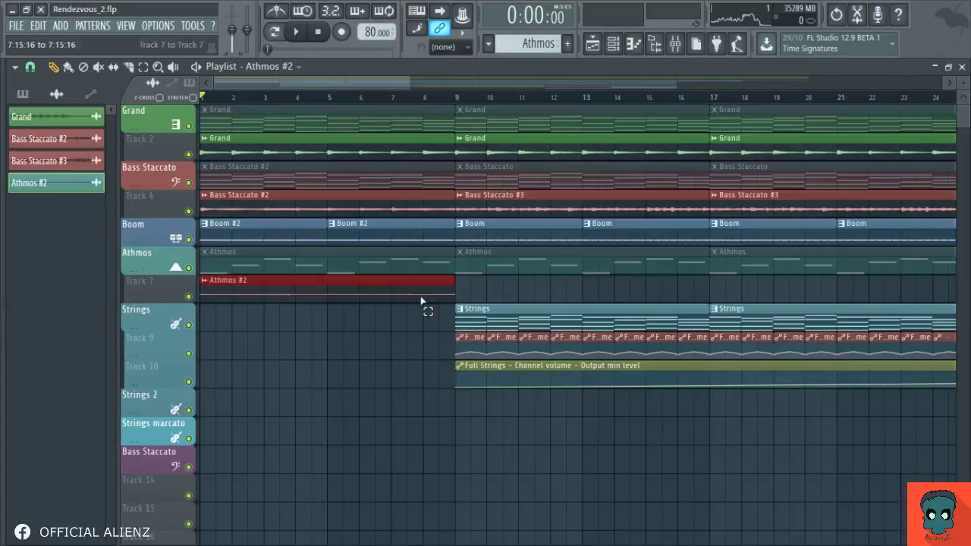
# - Duplicate the Athmos #2 clip end to end along Track 7 up to bar 57 and delete the surplus copies
pyautogui.hotkey('ctrl', 'b')
pyautogui.scroll(-1, 483, 89)
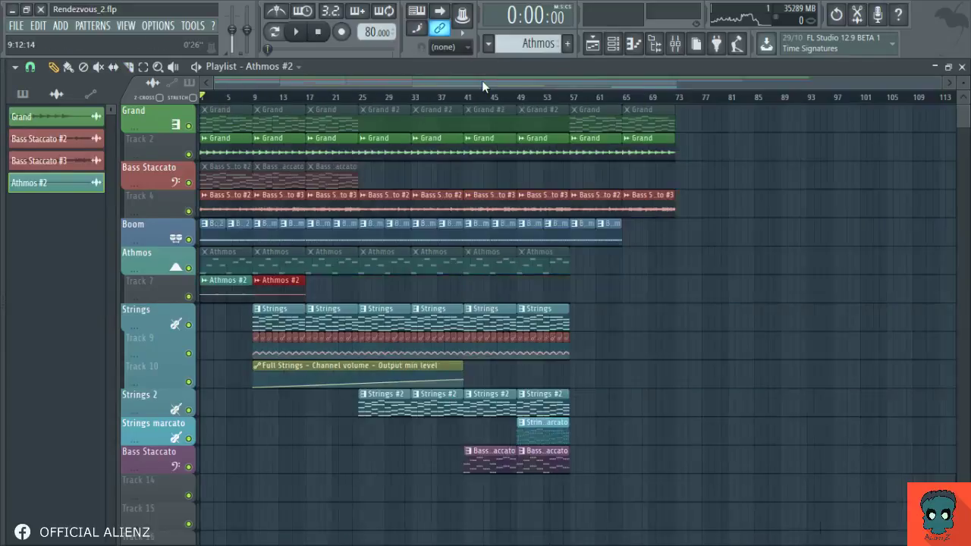
pyautogui.hotkey('ctrl', 'b')
pyautogui.hotkey('ctrl', 'b')
pyautogui.hotkey('ctrl', 'b')
pyautogui.hotkey('ctrl', 'b')
pyautogui.hotkey('ctrl', 'b')
pyautogui.hotkey('ctrl', 'b')
pyautogui.hotkey('ctrl', 'b')
pyautogui.rightClick(653, 292)
pyautogui.rightClick(616, 292)
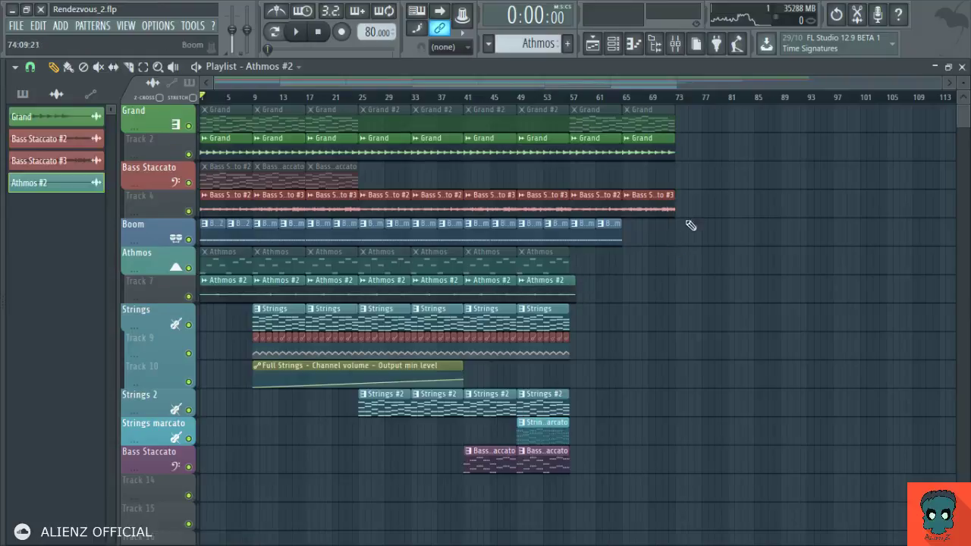
# - Extend the last Grand and Bass Staccato #3 audio clips slightly past bar 73
pyautogui.moveTo(701, 134); pyautogui.dragTo(680, 204)
pyautogui.keyDown('ctrl'); pyautogui.click(646, 242); pyautogui.keyUp('ctrl')
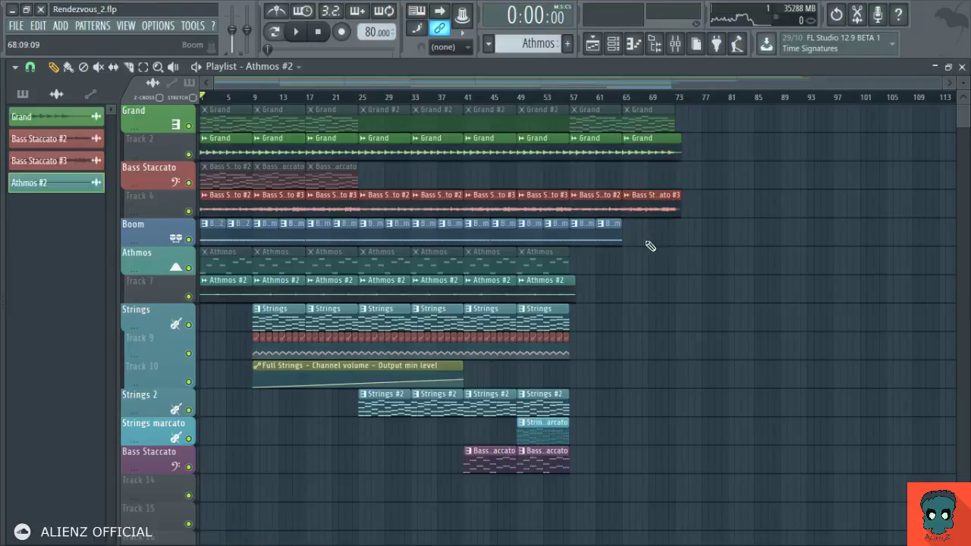
pyautogui.scroll(5, 565, 258)
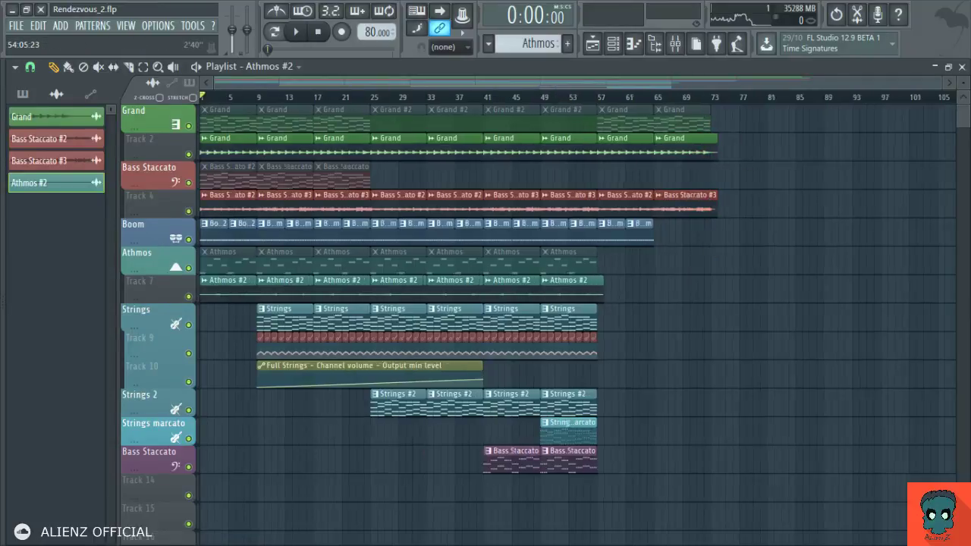
# - Play the song from the start and compare it with the Athmos #2 audio track muted and unmuted
pyautogui.press('space')
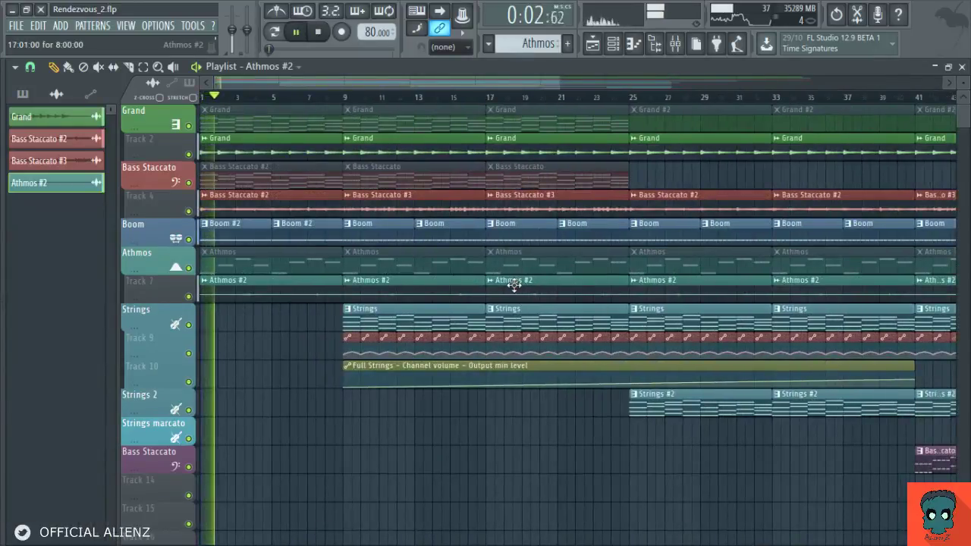
pyautogui.click(189, 297)
pyautogui.press('space')
pyautogui.press('space')
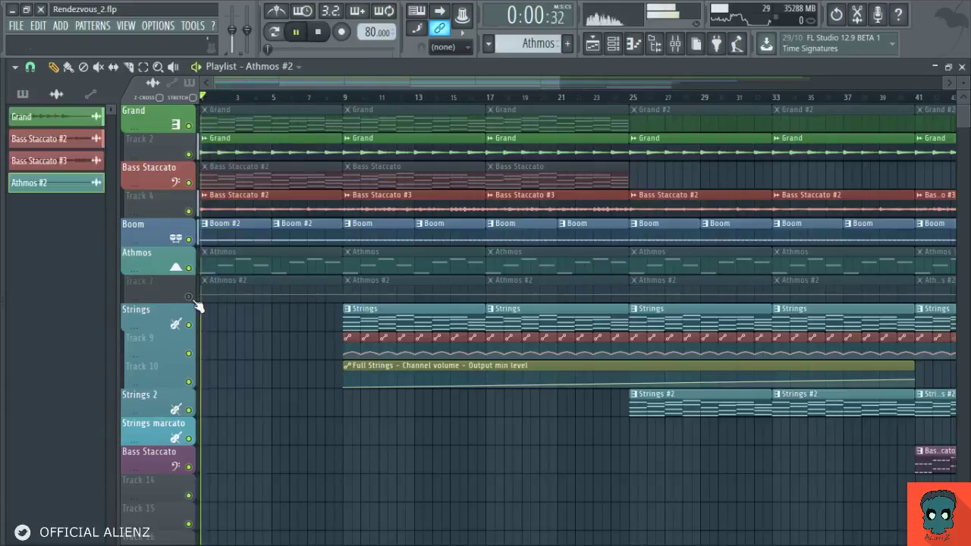
pyautogui.click(189, 297)
# - Check the sample settings of the Athmos #2 audio clip and play the arrangement again from the start
pyautogui.doubleClick(221, 293)
pyautogui.press('space')
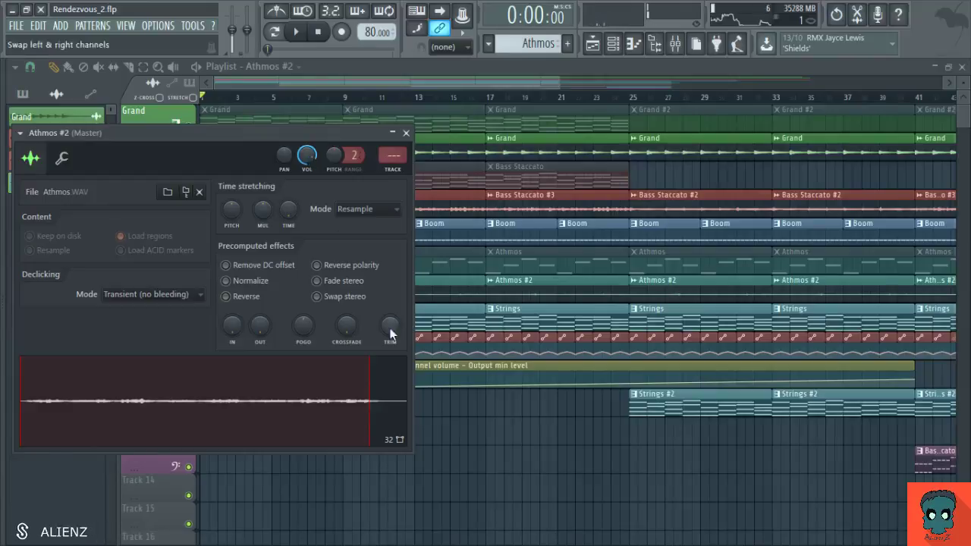
pyautogui.rightClick(453, 445)
pyautogui.press('space')
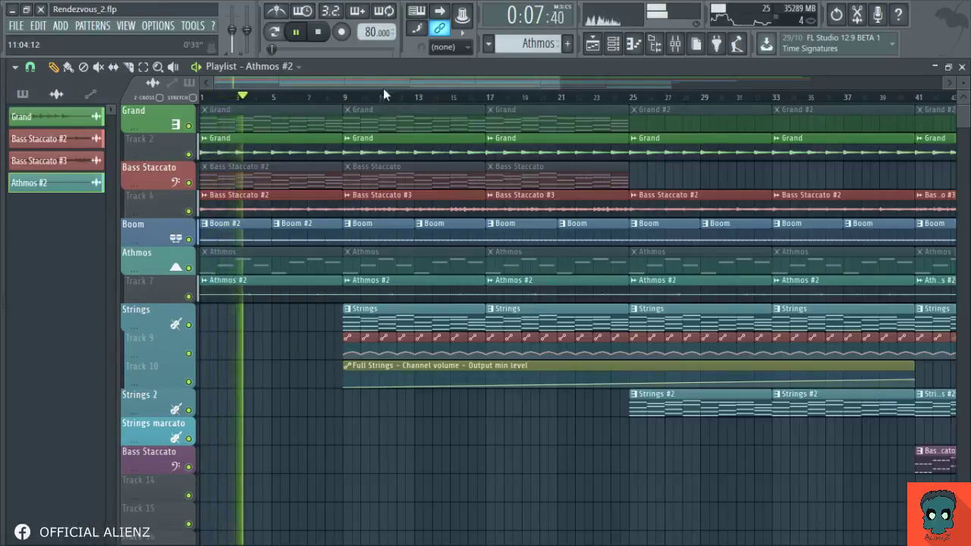
pyautogui.scroll(-2, 386, 84)
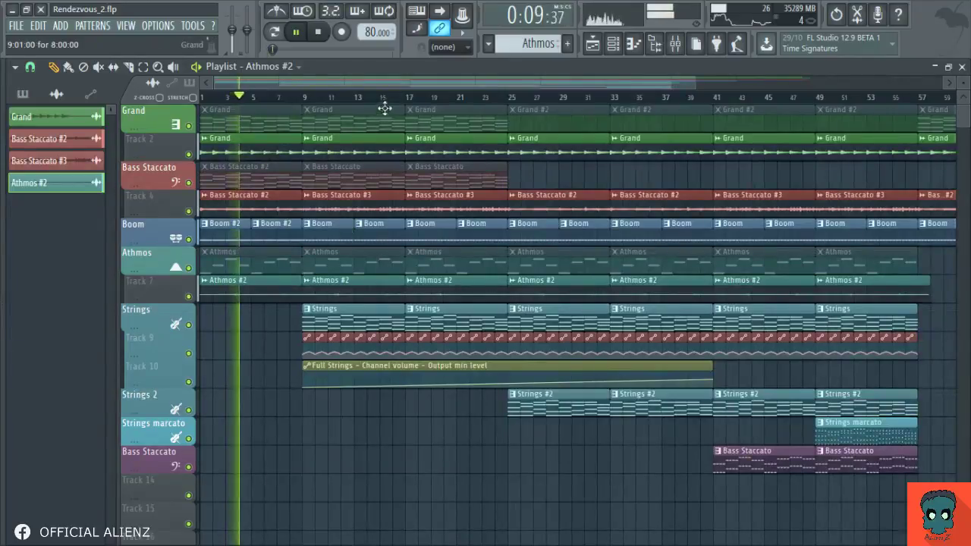
pyautogui.scroll(-3, 383, 104)
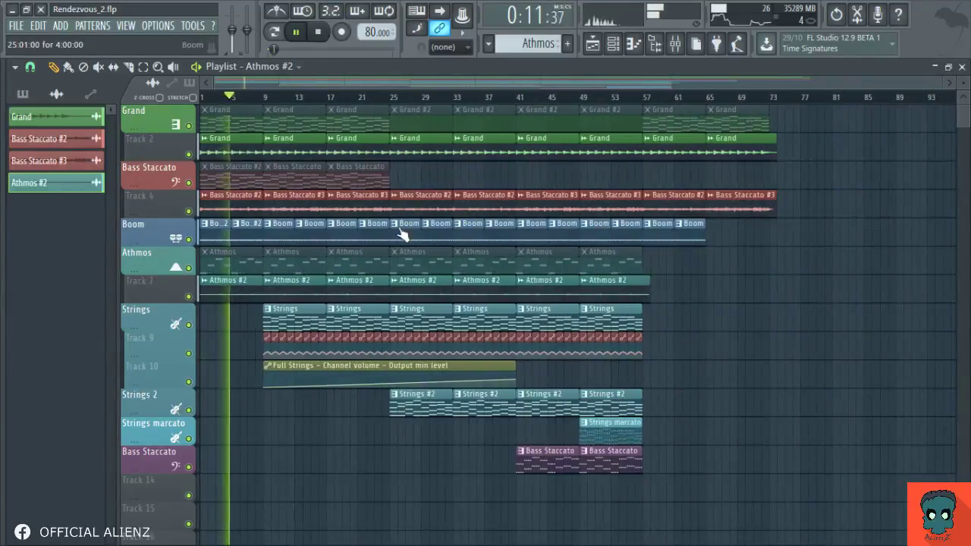
# - Make the Boom clip at bar 25 a unique pattern and erase the Boom clips between bars 45 and 61
pyautogui.click(450, 236)
pyautogui.rightClick(449, 237)
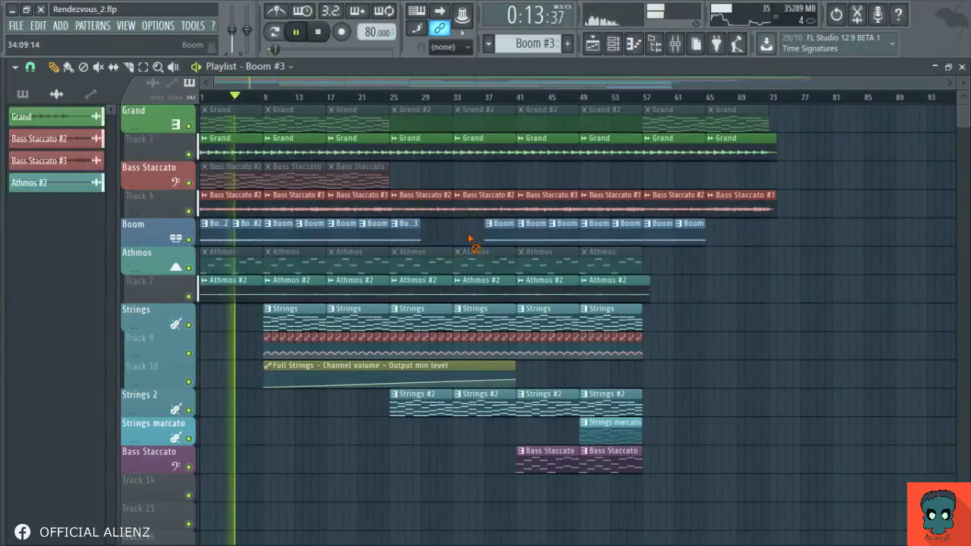
pyautogui.hotkey('ctrl', 'z')
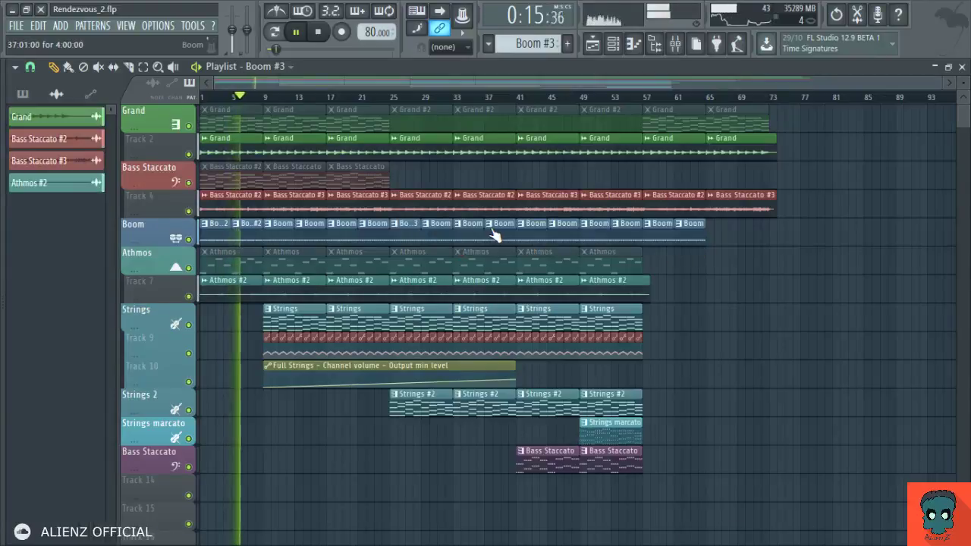
pyautogui.rightClick(657, 236)
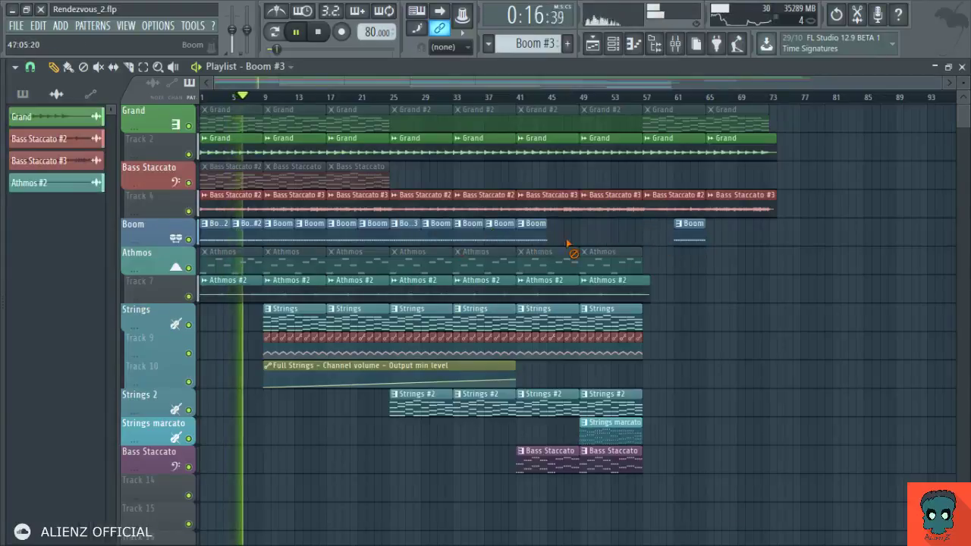
# - Open Boom #3 for note editing, switch playback to pattern mode, copy all E5 notes up to F6, and listen to the result
pyautogui.doubleClick(407, 235)
pyautogui.click(274, 31)
pyautogui.scroll(3, 486, 278)
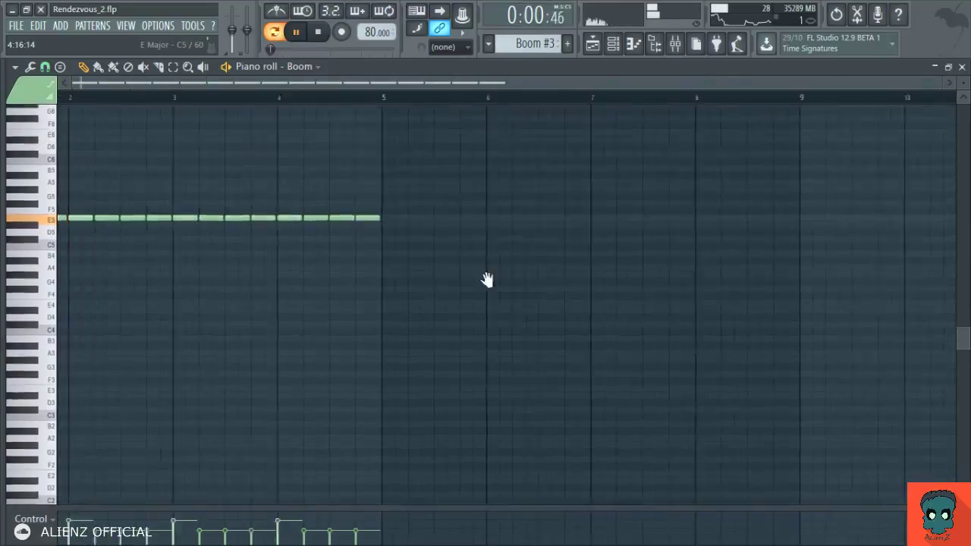
pyautogui.moveTo(567, 309); pyautogui.dragTo(80, 393)
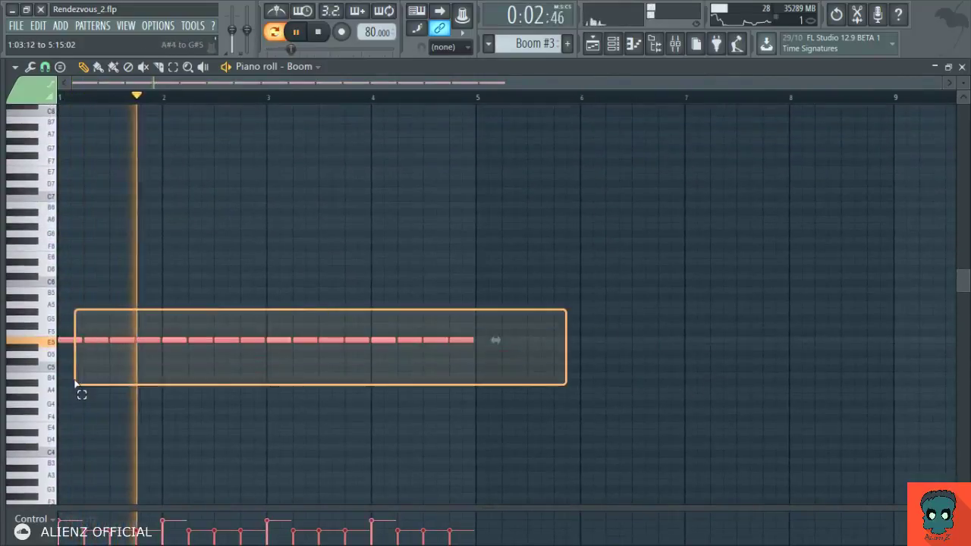
pyautogui.moveTo(72, 340); pyautogui.dragTo(56, 242)
pyautogui.press('space')
pyautogui.press('space')
pyautogui.press('space')
# - Inspect the Boom mixer track's Transient Processor and the Bass Elements bus, and return to the Boom notes
pyautogui.click(674, 44)
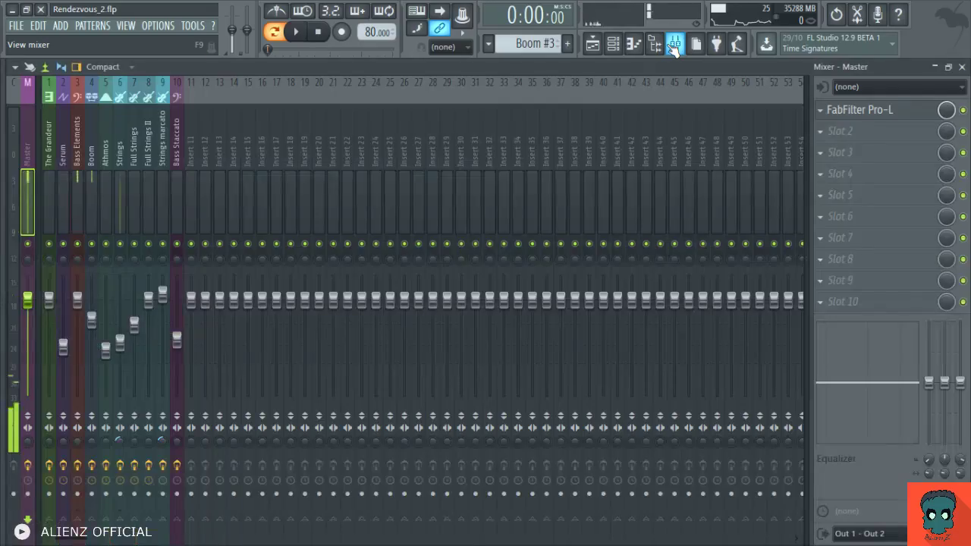
pyautogui.click(91, 205)
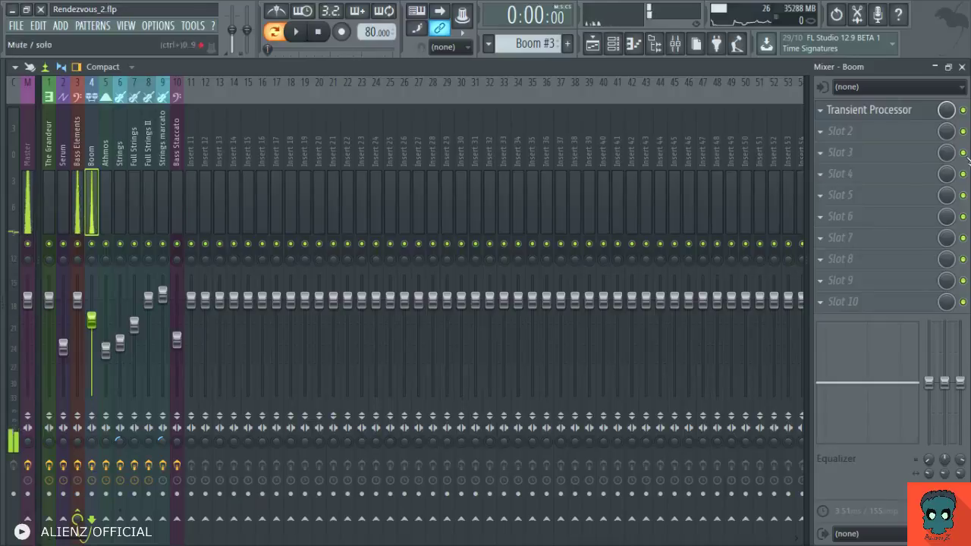
pyautogui.click(889, 110)
pyautogui.click(528, 127)
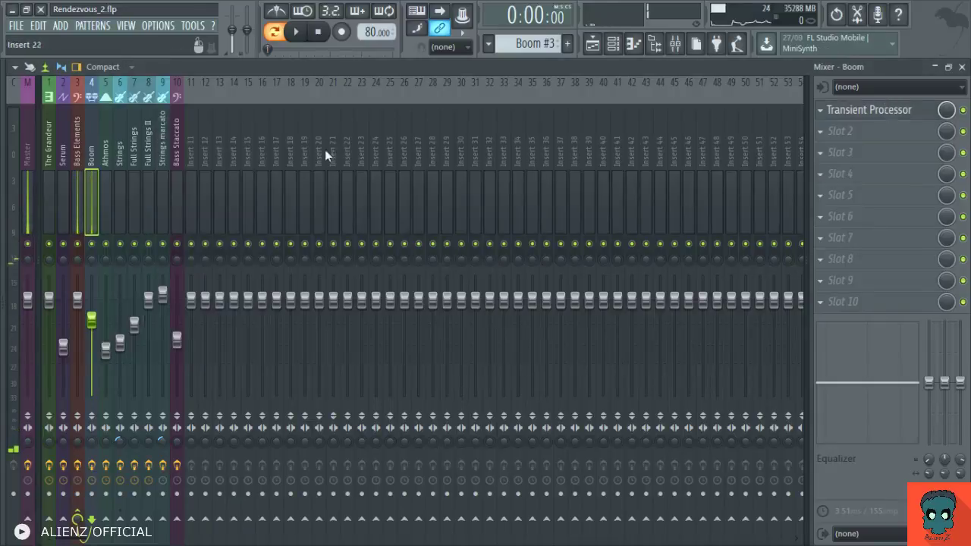
pyautogui.click(78, 203)
pyautogui.press('F7')
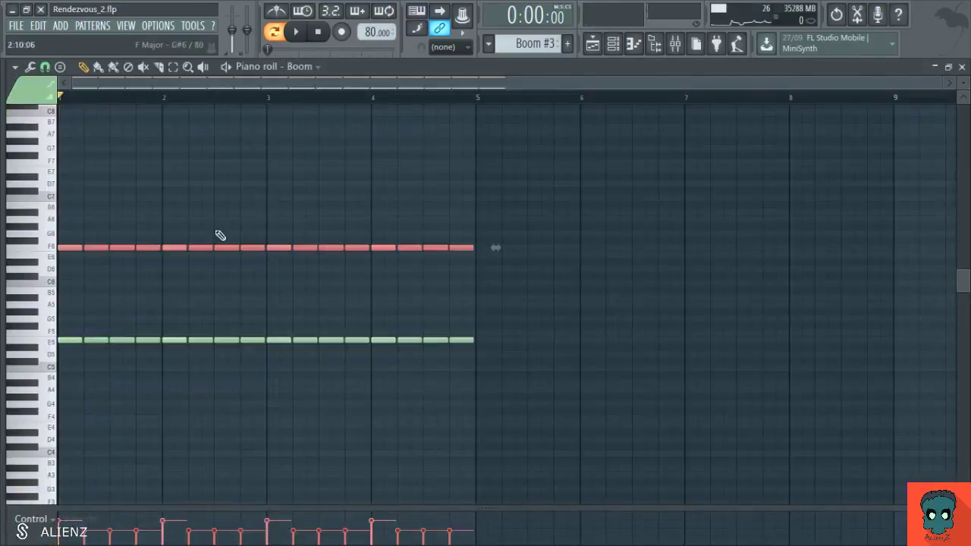
# - Audition Boom's sounds across the piano keys, from F3 up to E7
pyautogui.moveTo(35, 258); pyautogui.dragTo(51, 359)
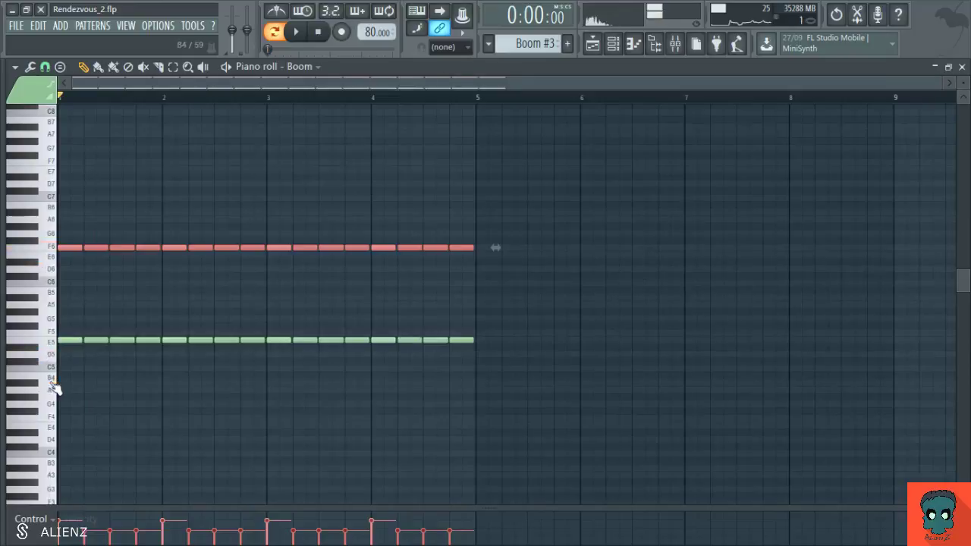
pyautogui.scroll(-5, 129, 303)
pyautogui.click(57, 303)
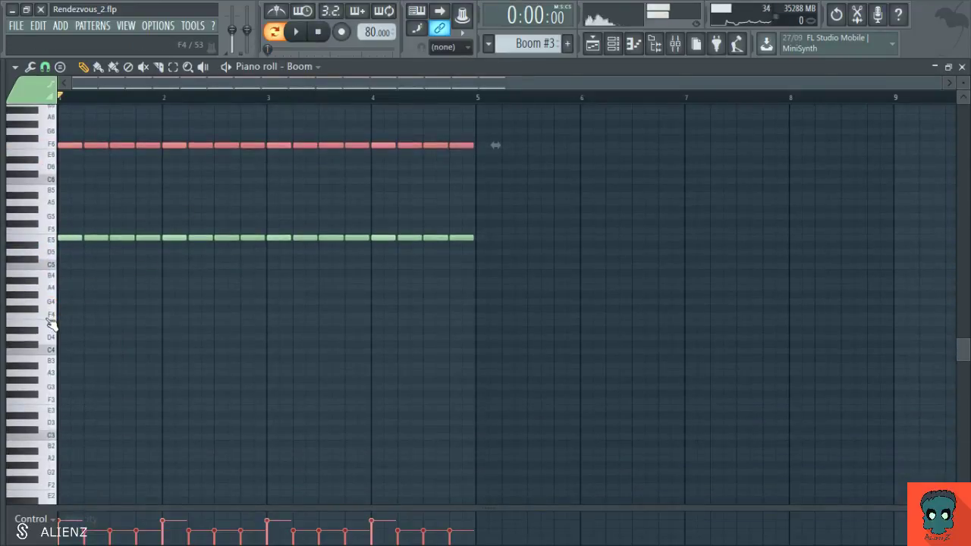
pyautogui.click(52, 378)
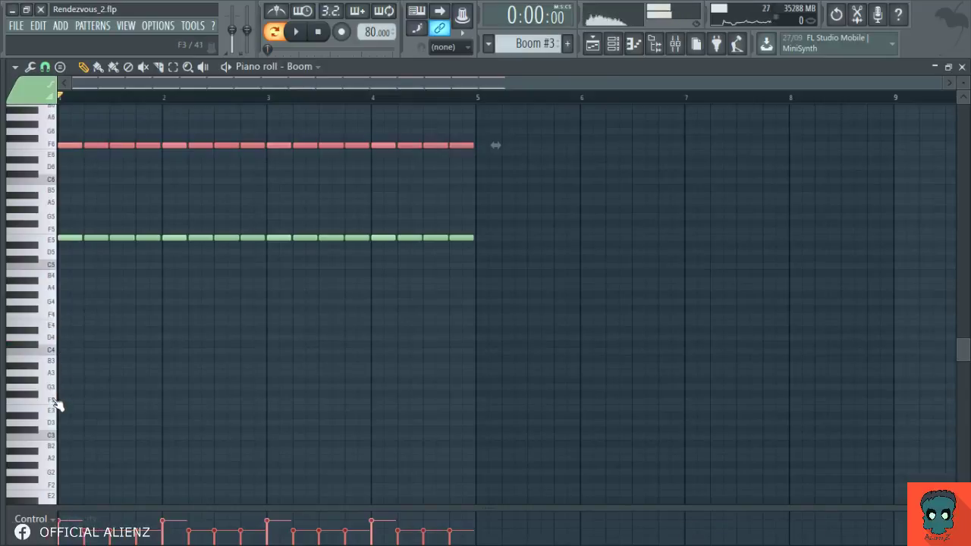
pyautogui.scroll(7, 170, 273)
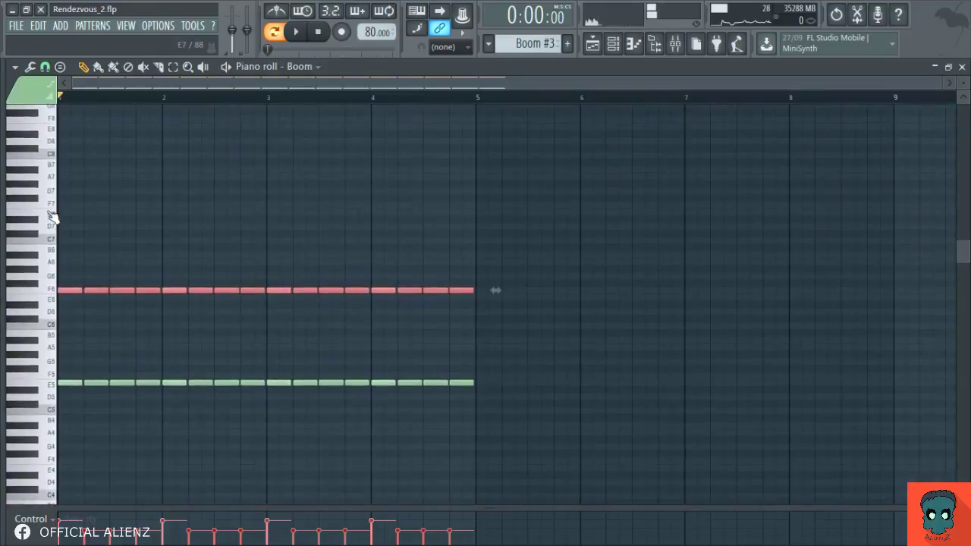
# - Compare the Boom and Bass Elements mixer tracks once more and return to the Boom notes
pyautogui.click(675, 43)
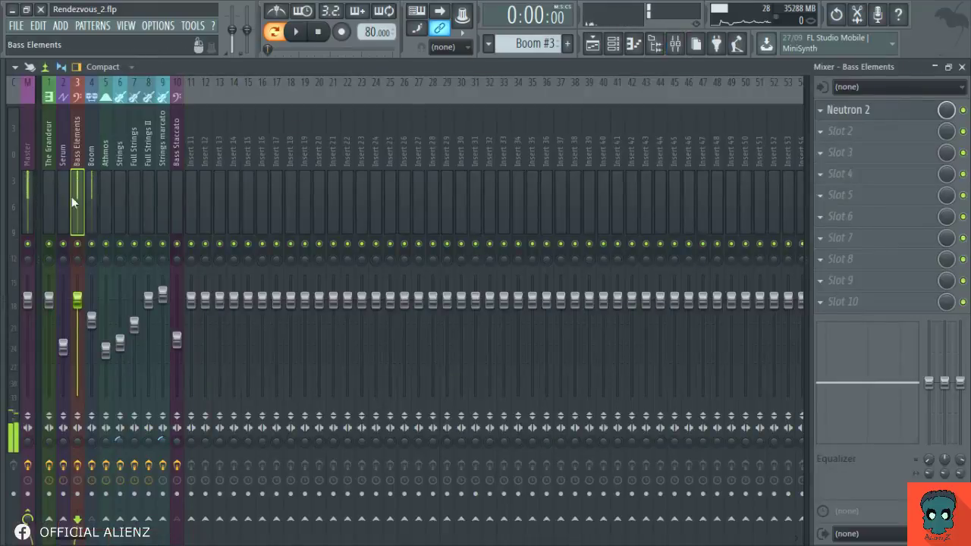
pyautogui.click(92, 195)
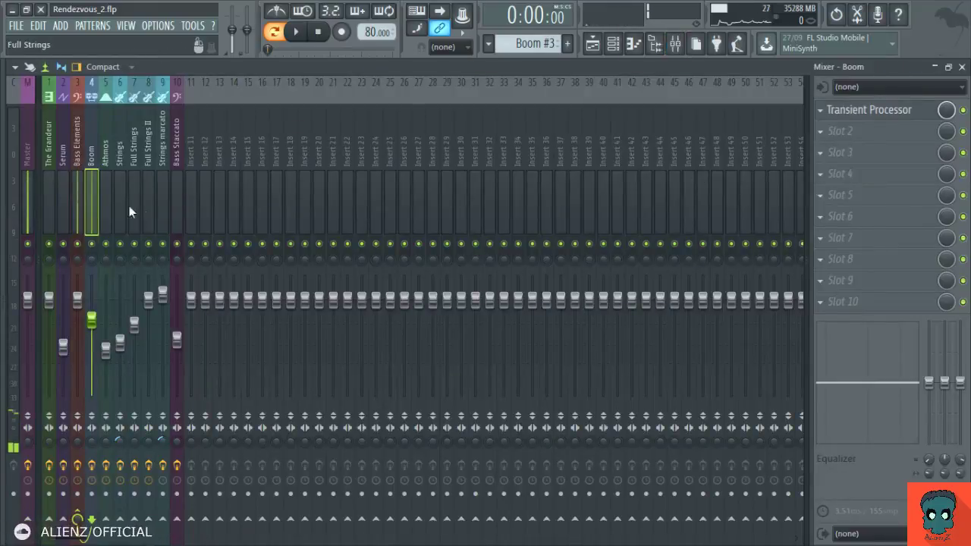
pyautogui.click(82, 214)
pyautogui.press('F7')
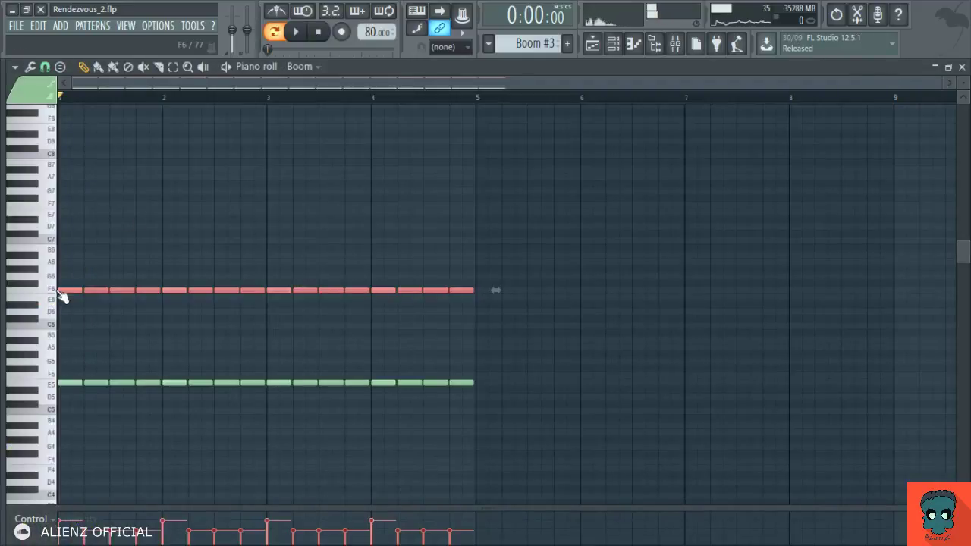
# - Move the upper row of Boom notes down to E6, play the pattern, deselect the notes, and bring up the channel rack
pyautogui.moveTo(58, 290); pyautogui.dragTo(58, 299)
pyautogui.press('space')
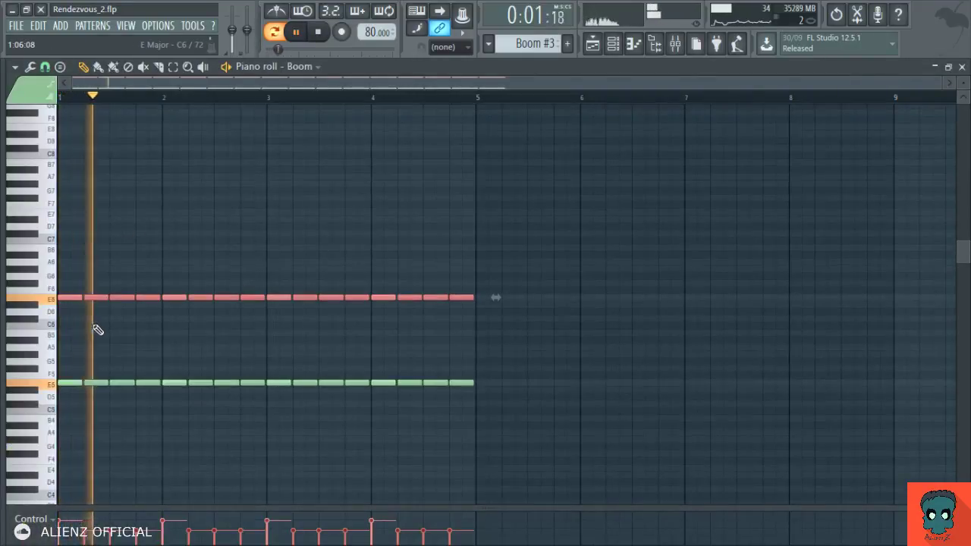
pyautogui.keyDown('ctrl'); pyautogui.click(205, 270); pyautogui.keyUp('ctrl')
pyautogui.click(615, 44)
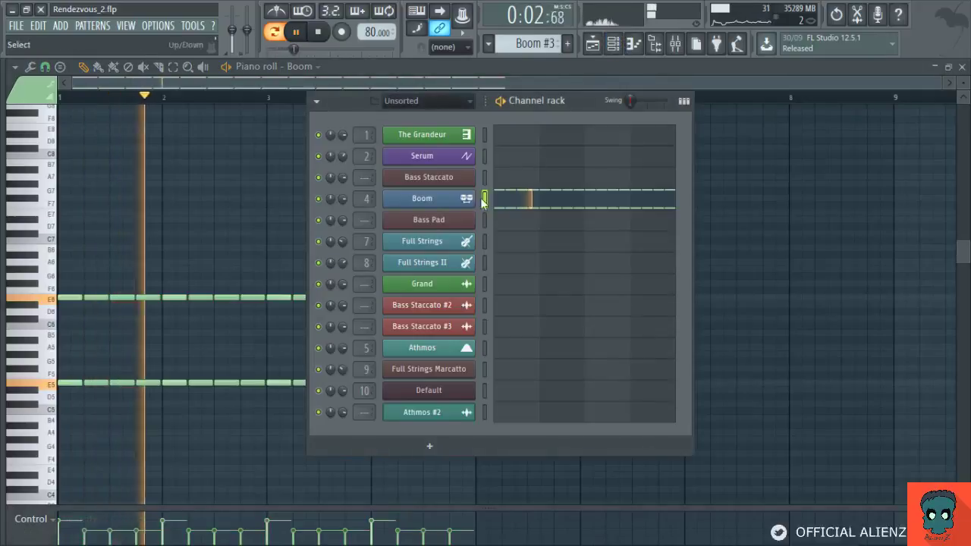
# - Open the Boom channel's Battery sampler, select all its cells from A1 to D12, and stop playback
pyautogui.click(410, 202)
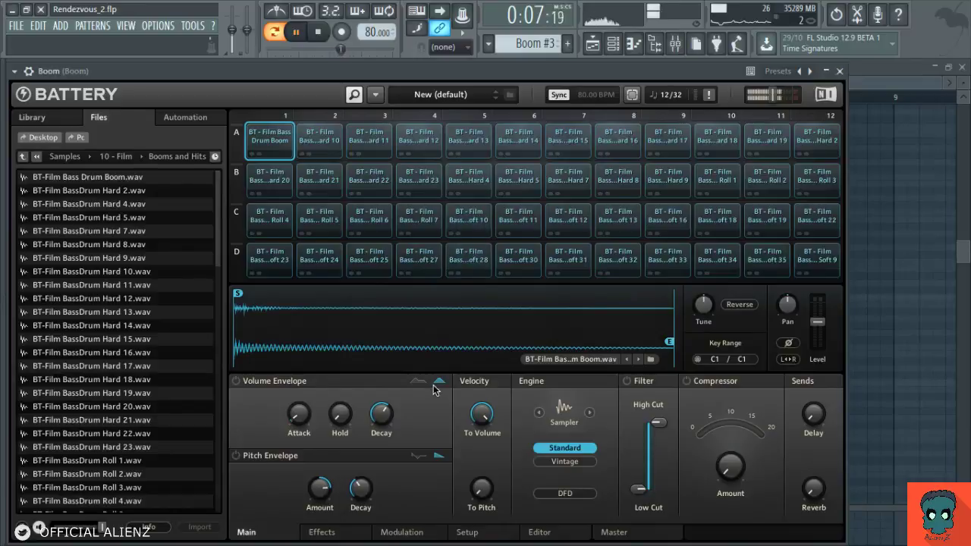
pyautogui.click(819, 257)
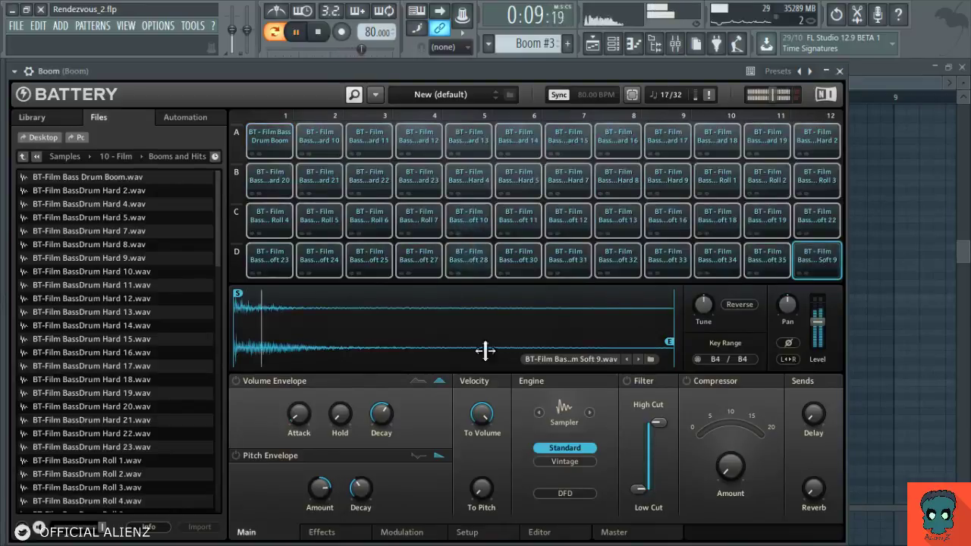
pyautogui.press('space')
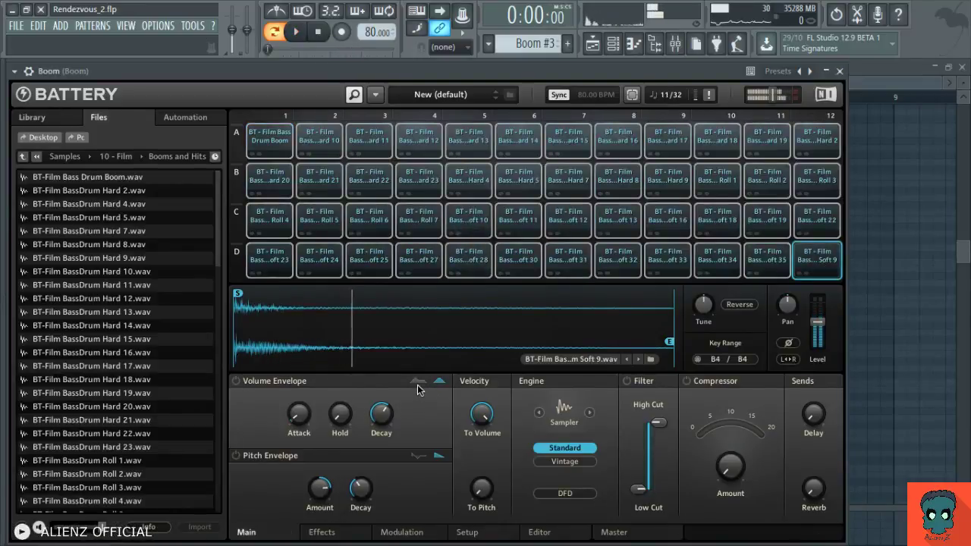
# - Try an ADSR volume envelope on the selected cells with 1.5 s release and 2.0 ms decay, and return to the AHD envelope
pyautogui.click(418, 380)
pyautogui.moveTo(335, 417); pyautogui.dragTo(336, 459)
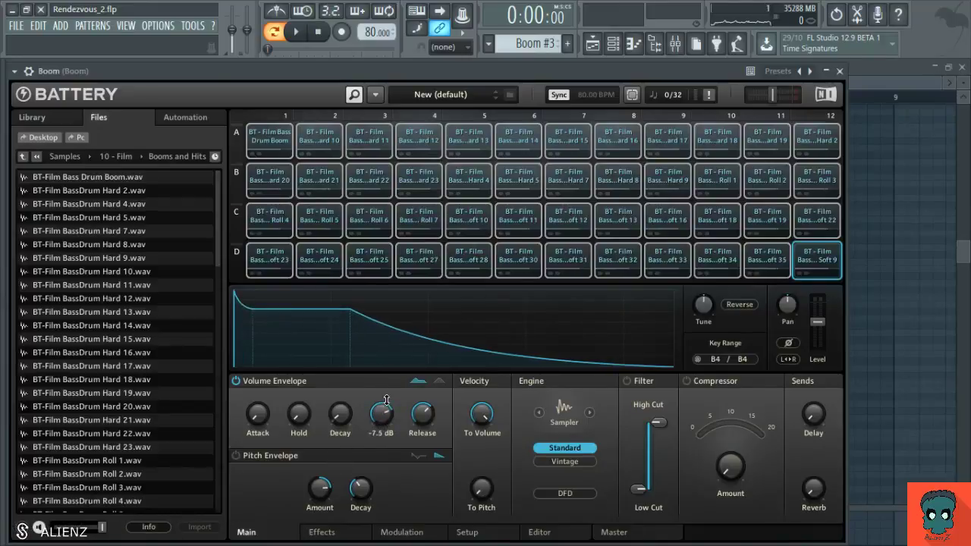
pyautogui.moveTo(422, 420); pyautogui.dragTo(426, 416)
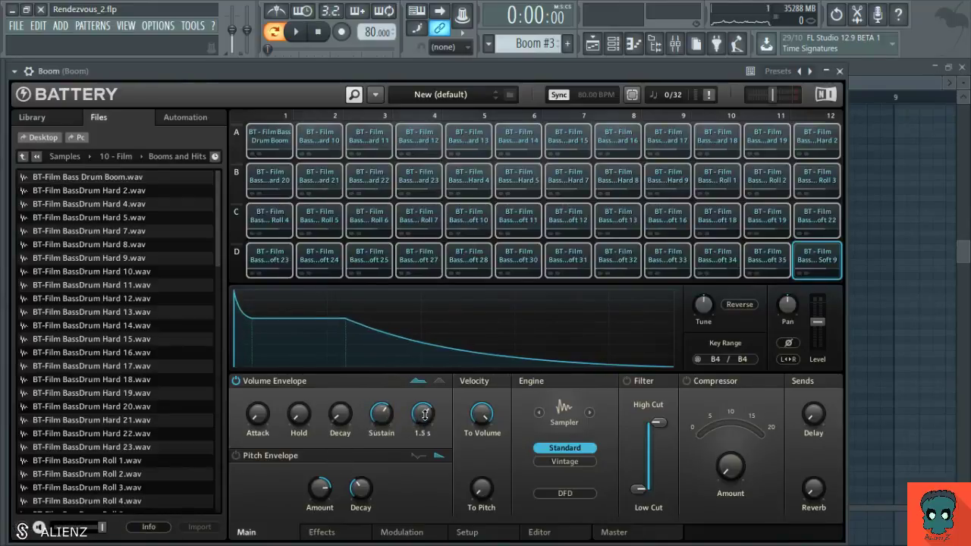
pyautogui.press('space')
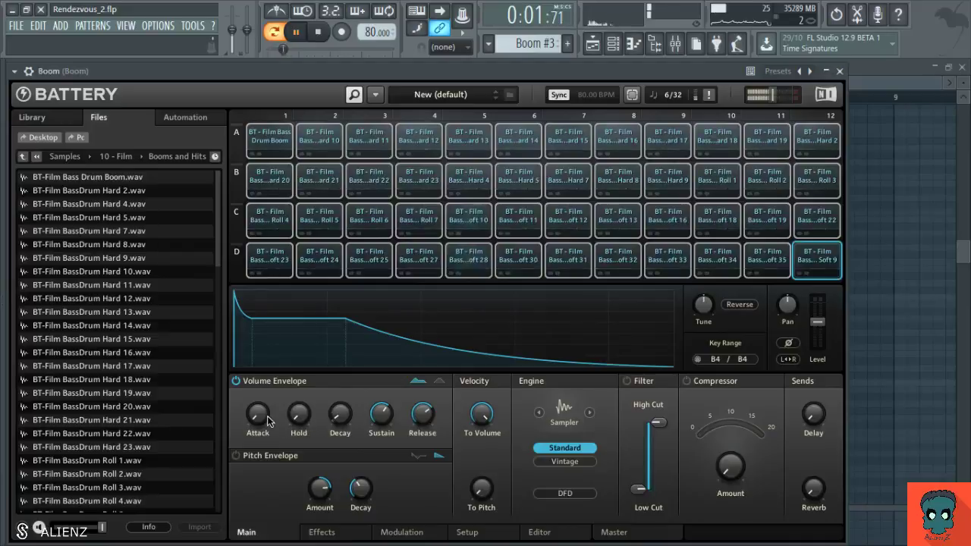
pyautogui.moveTo(340, 414); pyautogui.dragTo(351, 422)
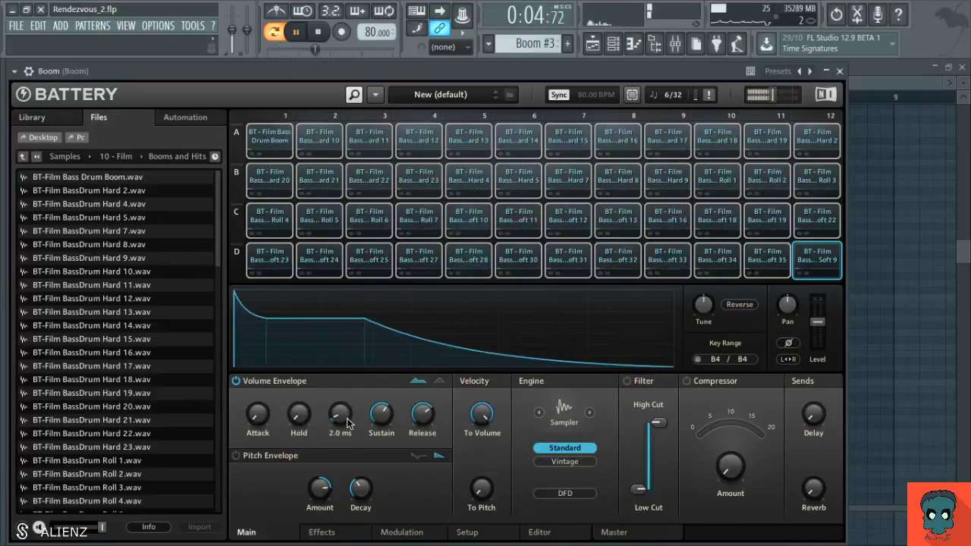
pyautogui.click(440, 381)
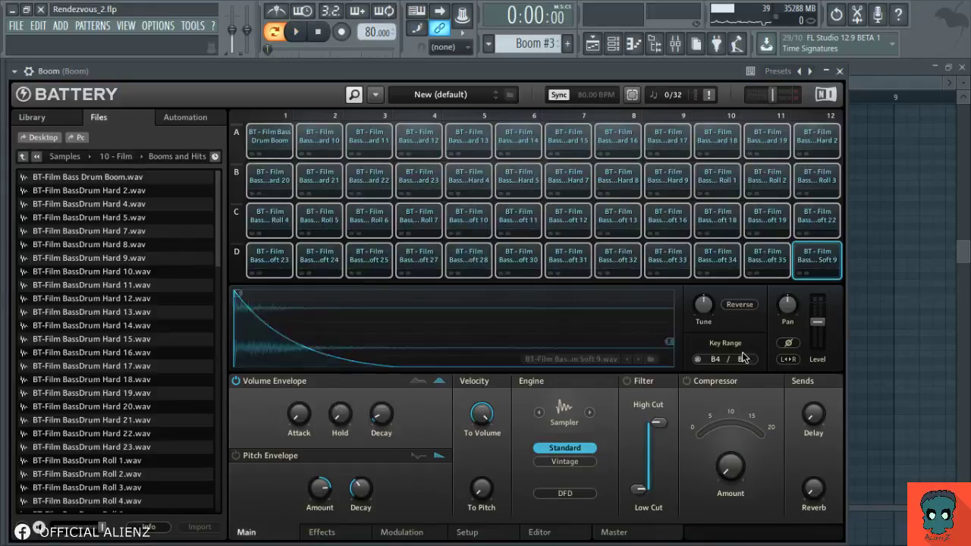
# - Set the level of the selected Battery cells to -3.4 dB while playing the pattern
pyautogui.moveTo(824, 328); pyautogui.dragTo(826, 285)
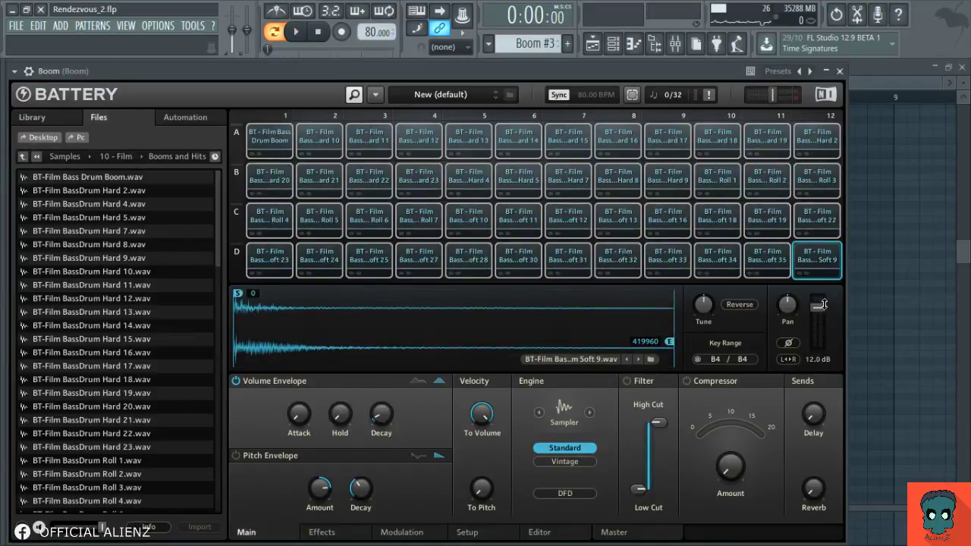
pyautogui.press('space')
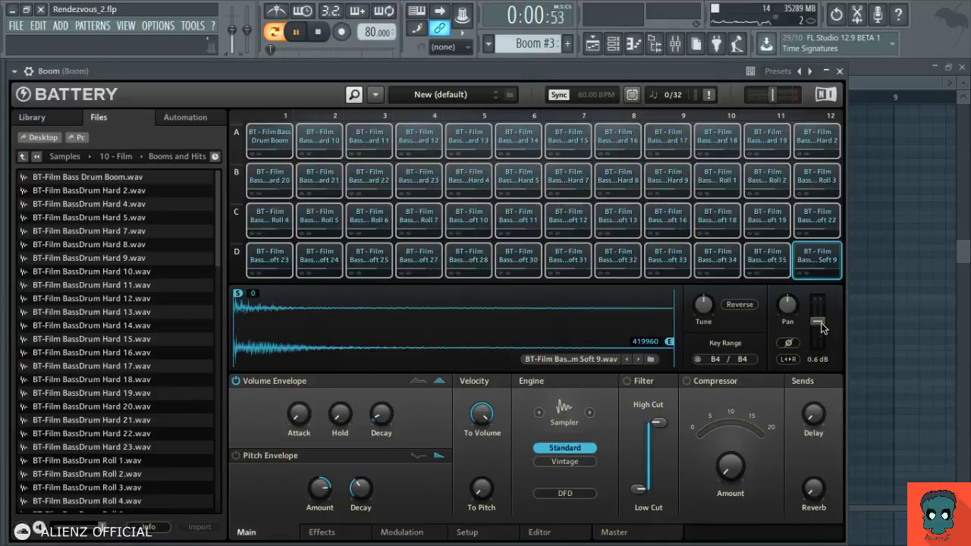
pyautogui.moveTo(820, 323)
pyautogui.mouseDown()
pyautogui.moveTo(821, 292)
pyautogui.moveTo(821, 327)
pyautogui.mouseUp()
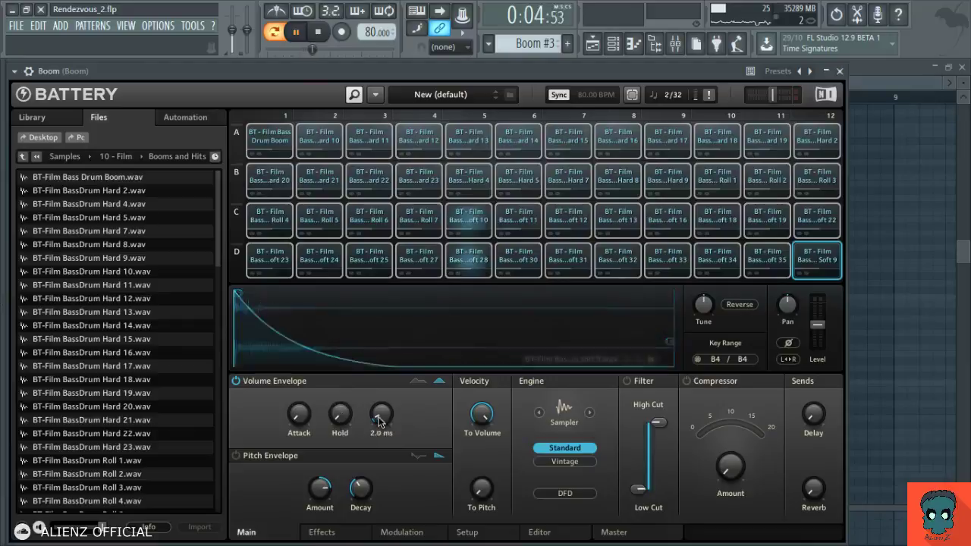
# - Try longer decay and hold times on the cells' volume envelope, switch the envelope off, and stop playback
pyautogui.moveTo(379, 422); pyautogui.dragTo(386, 370)
pyautogui.moveTo(396, 328); pyautogui.dragTo(406, 347)
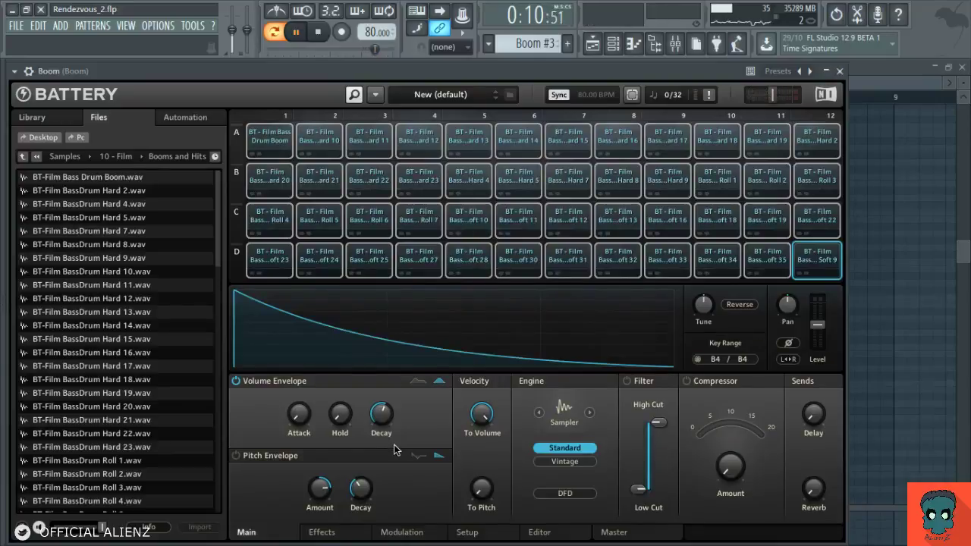
pyautogui.moveTo(388, 417)
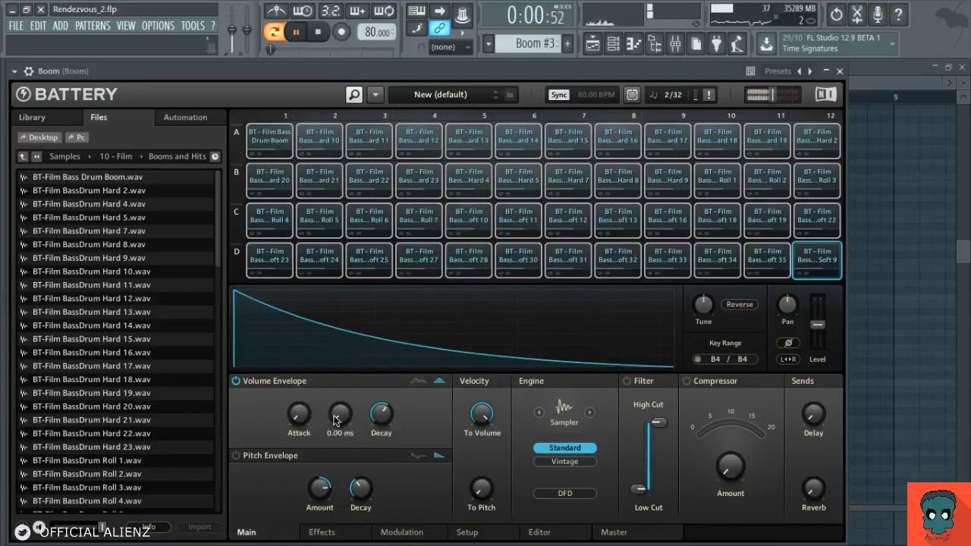
pyautogui.moveTo(340, 414); pyautogui.dragTo(381, 430)
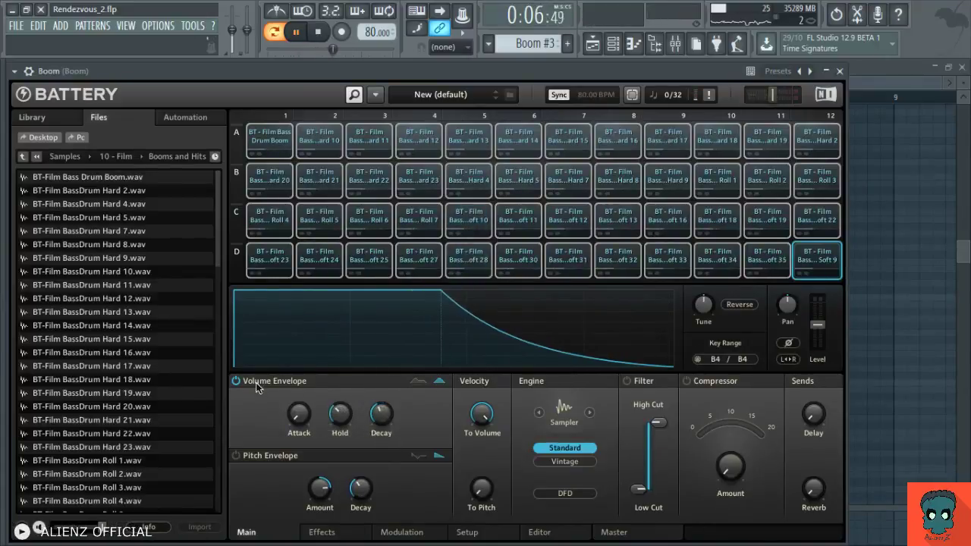
pyautogui.moveTo(817, 334)
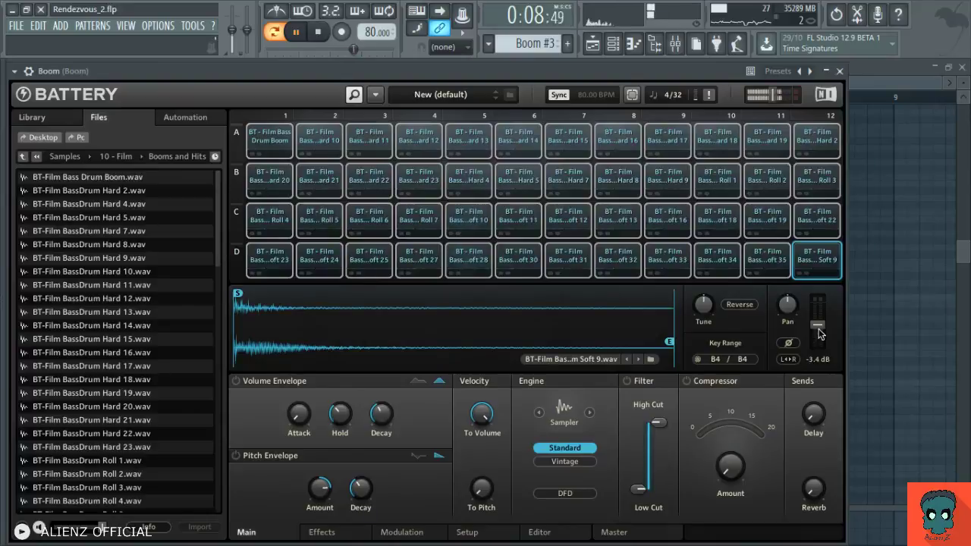
pyautogui.press('space')
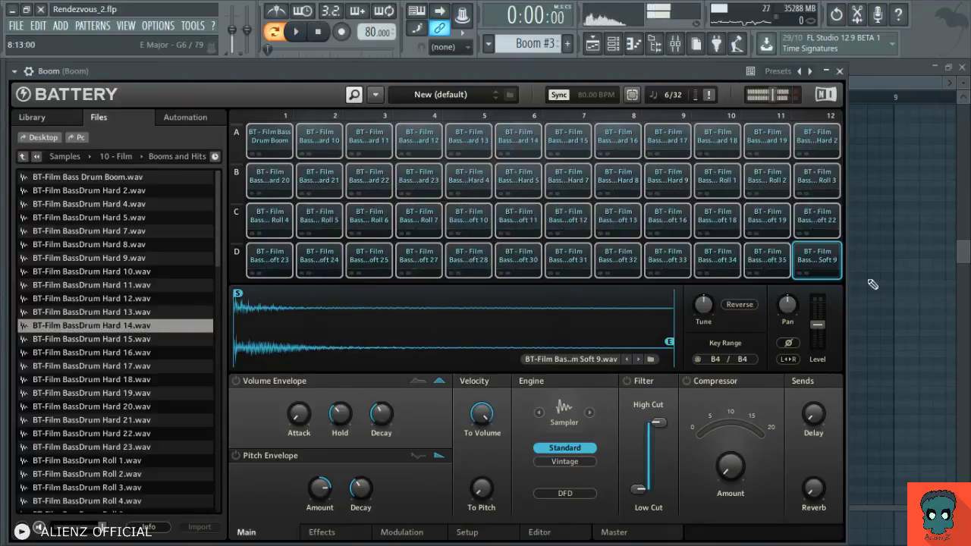
# - Close the sampler and audition the BT-Film BassDrum Hard 10 and Hard 14 samples in the browser
pyautogui.click(840, 70)
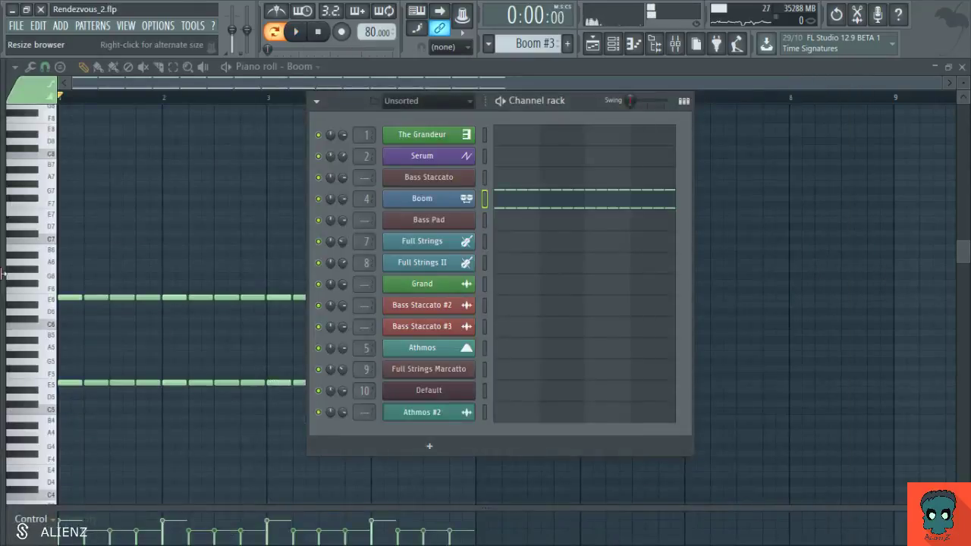
pyautogui.moveTo(5, 220)
pyautogui.click(35, 82)
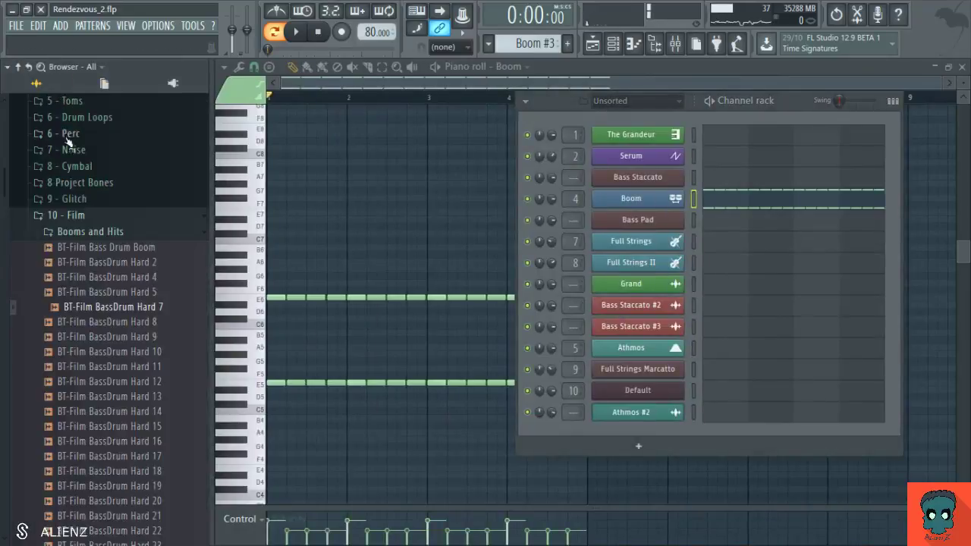
pyautogui.click(107, 354)
pyautogui.scroll(-4, 107, 357)
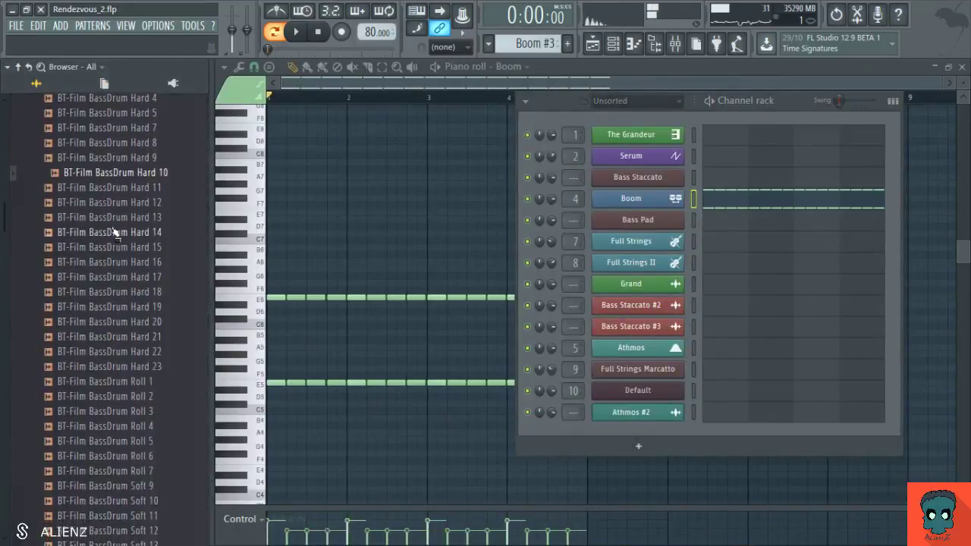
pyautogui.click(113, 232)
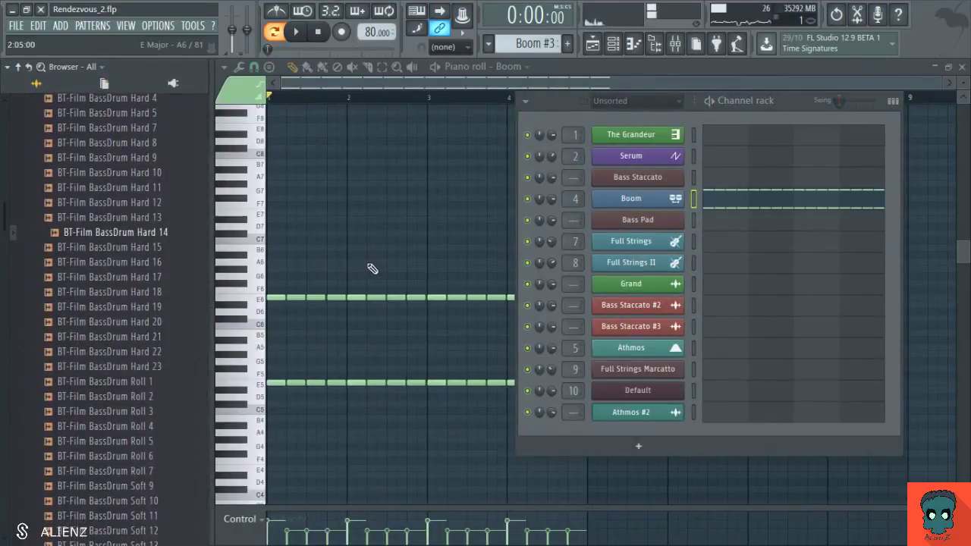
# - Bring up the playlist and add BT-Film BassDrum Hard 14 as a new channel in the channel rack
pyautogui.moveTo(367, 264); pyautogui.dragTo(377, 284)
pyautogui.press('F7')
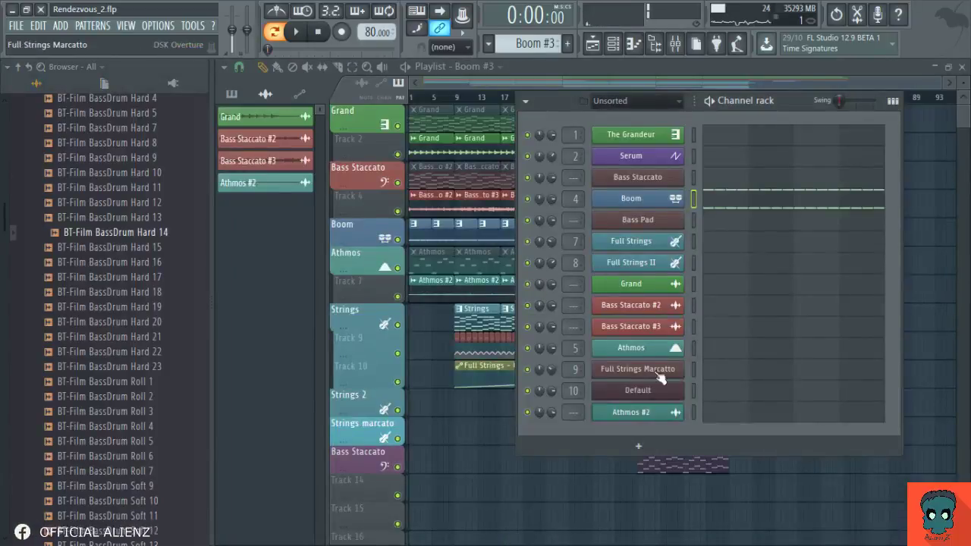
pyautogui.click(143, 237)
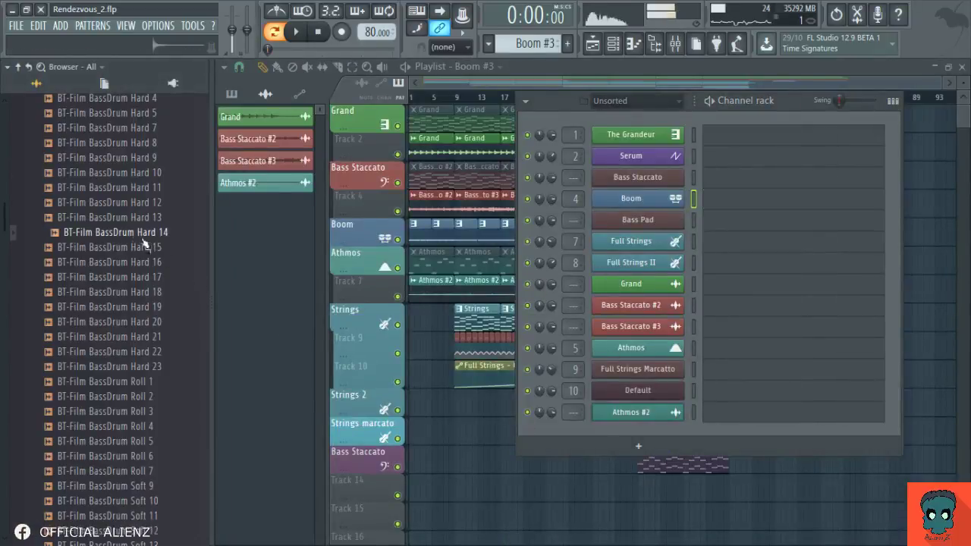
pyautogui.moveTo(129, 239); pyautogui.dragTo(612, 437)
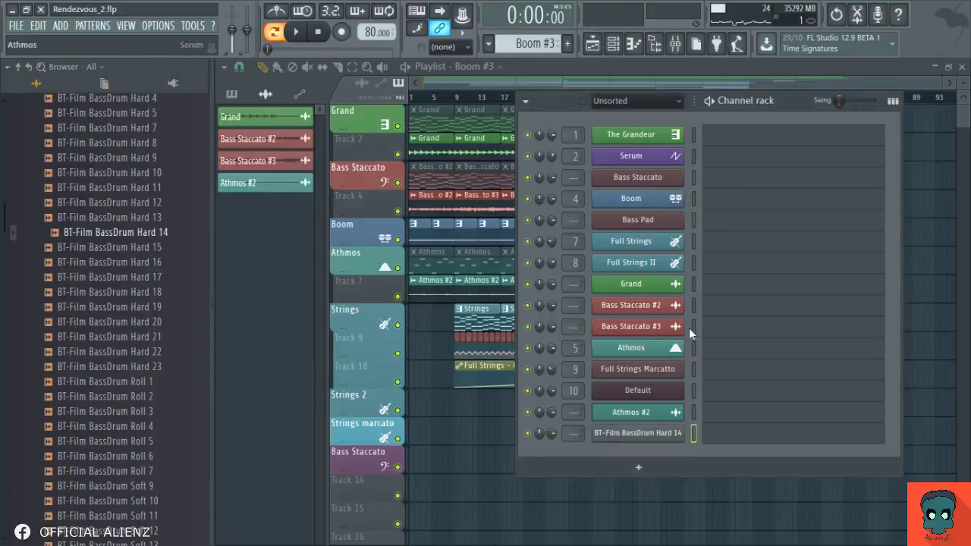
# - Show the step sequencer, place a Hard 14 hit on every fourth step, and play it back
pyautogui.moveTo(787, 106); pyautogui.dragTo(694, 82)
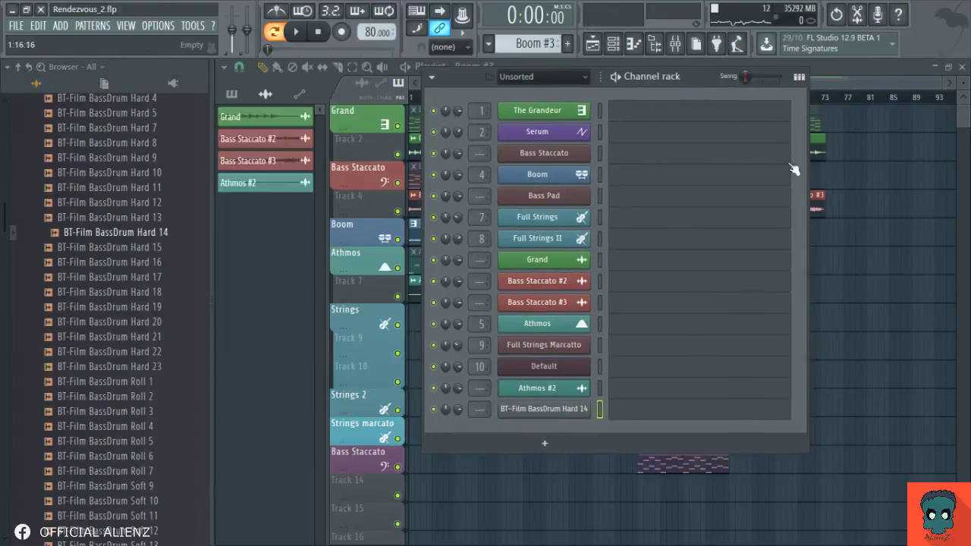
pyautogui.click(799, 77)
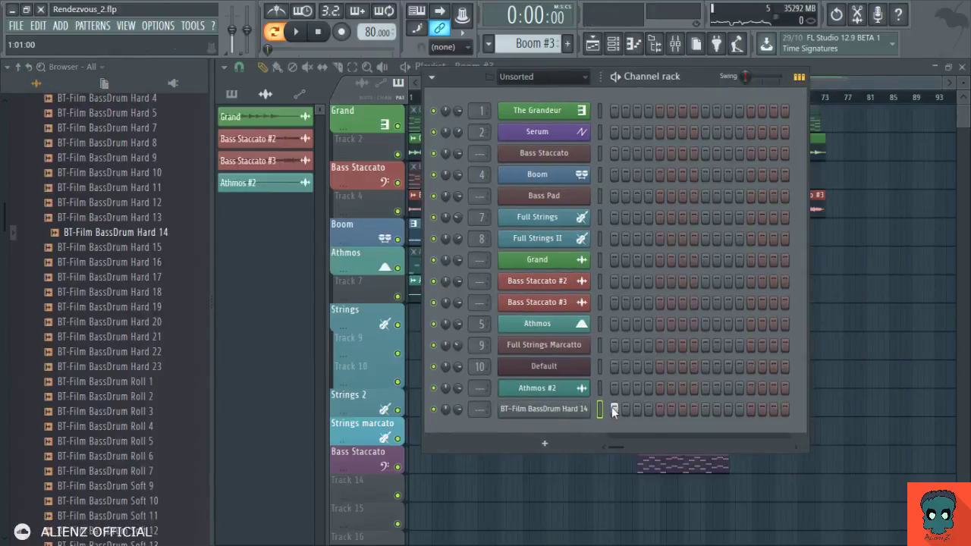
pyautogui.click(612, 410)
pyautogui.press('space')
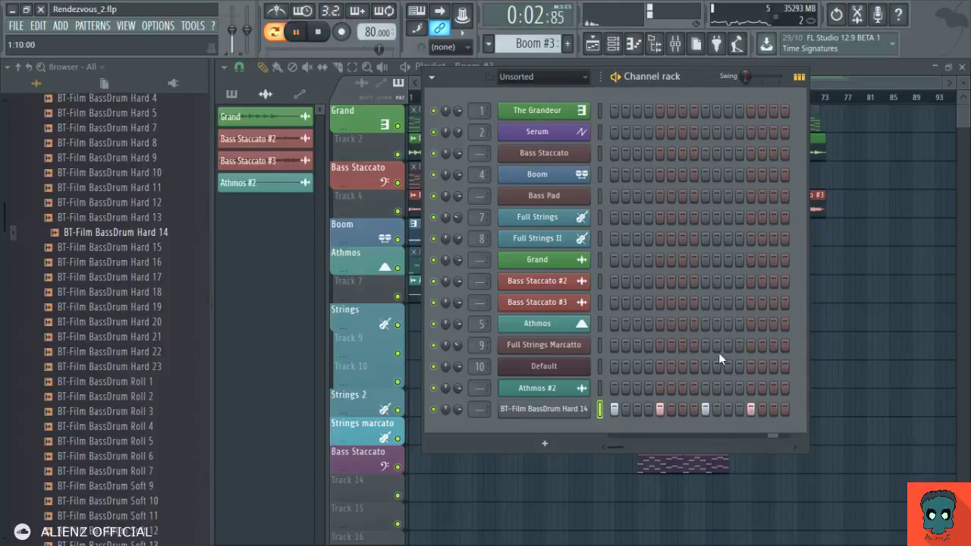
pyautogui.press('space')
# - Move the channel rack aside and audition more film drum samples, including Hard 18, Hard 5, Bass Drum Boom and Hard 4
pyautogui.moveTo(693, 76); pyautogui.dragTo(668, 69)
pyautogui.click(160, 296)
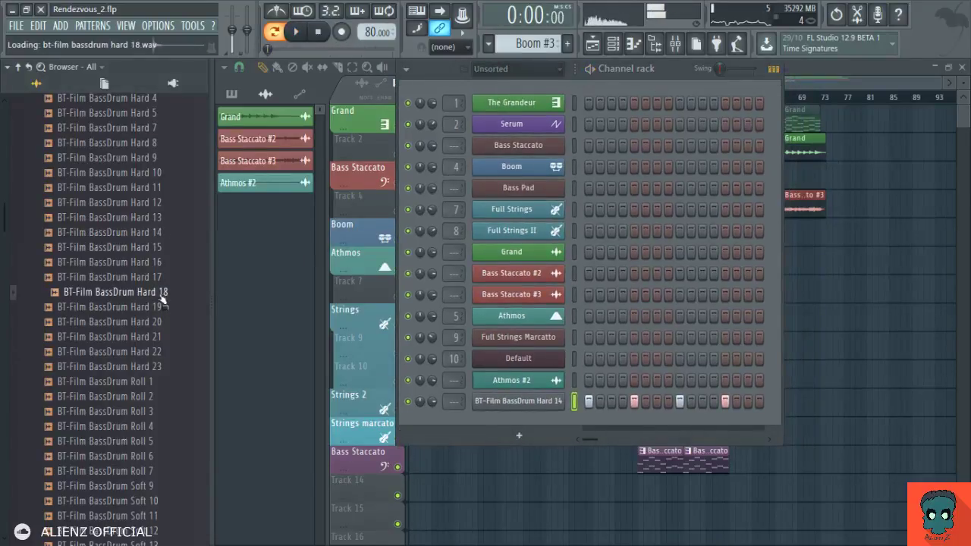
pyautogui.click(131, 146)
pyautogui.scroll(6, 127, 341)
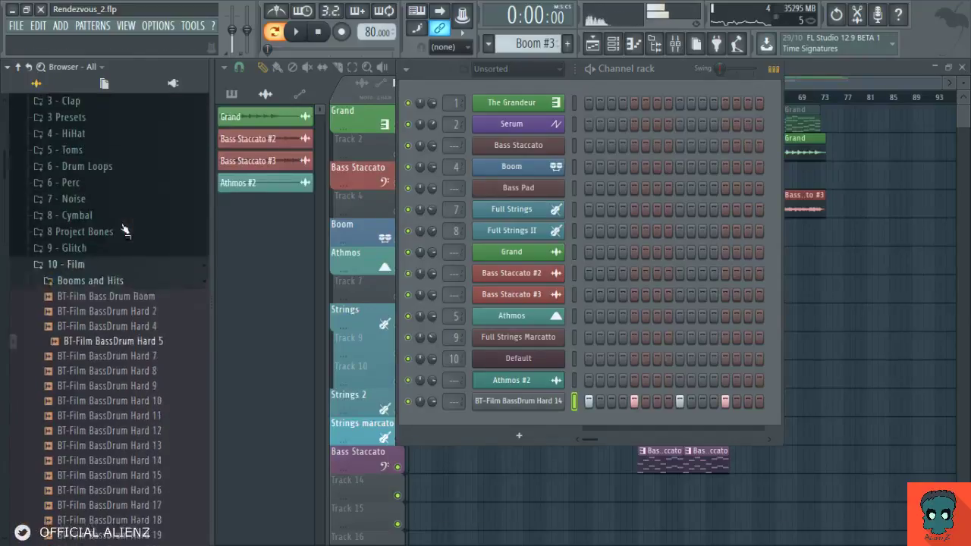
pyautogui.click(133, 342)
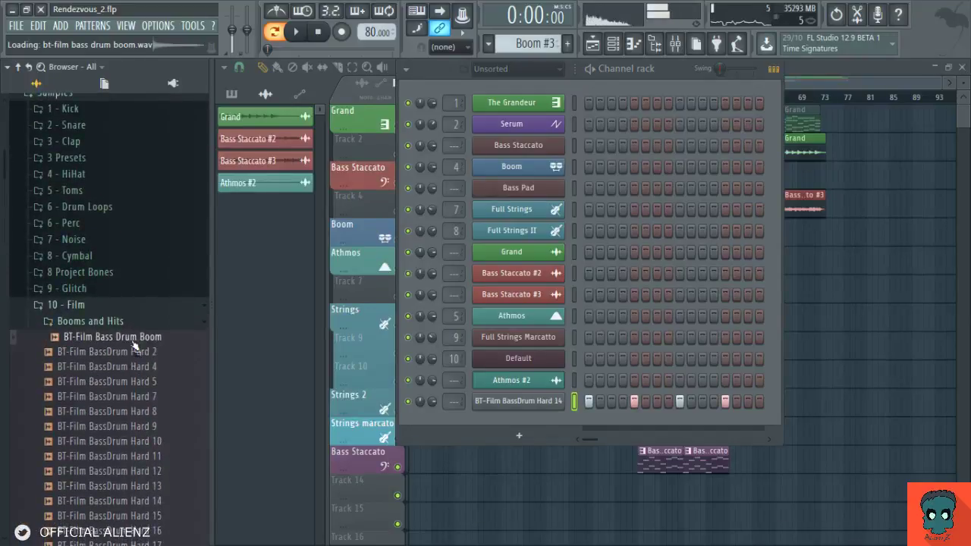
pyautogui.click(132, 368)
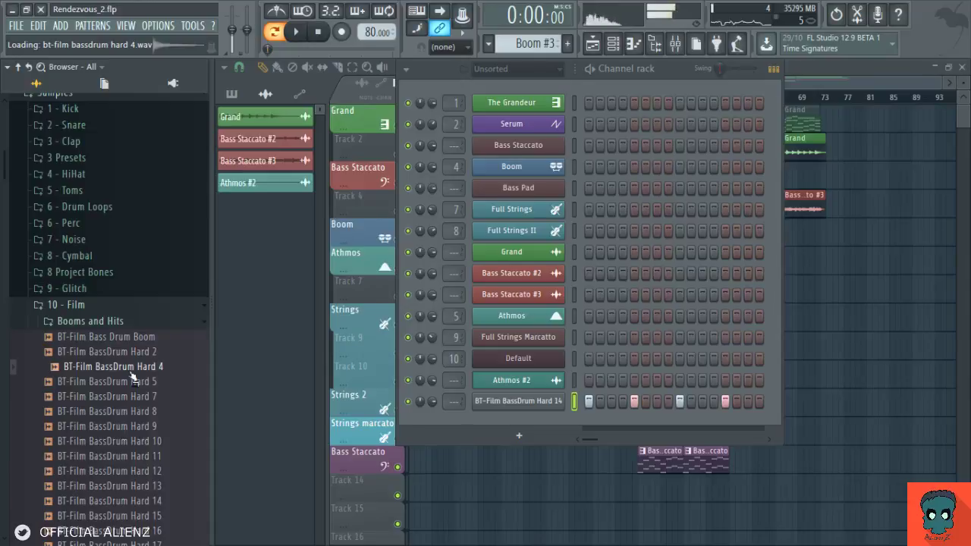
# - Add BT-Film BassDrum Hard 4 as a new channel, have it replace Hard 14 on step 1, and play the pattern
pyautogui.moveTo(133, 377); pyautogui.dragTo(253, 404)
pyautogui.moveTo(528, 426); pyautogui.dragTo(531, 426)
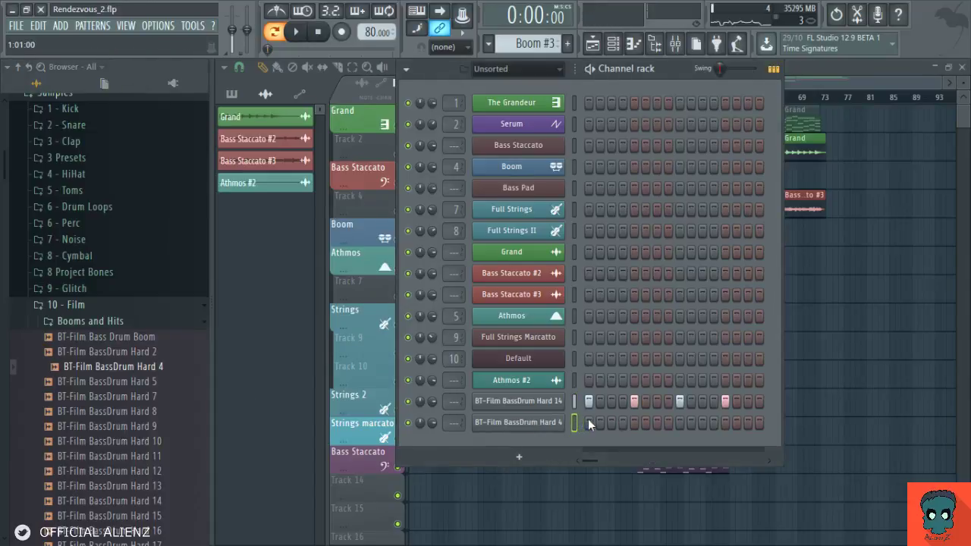
pyautogui.press('space')
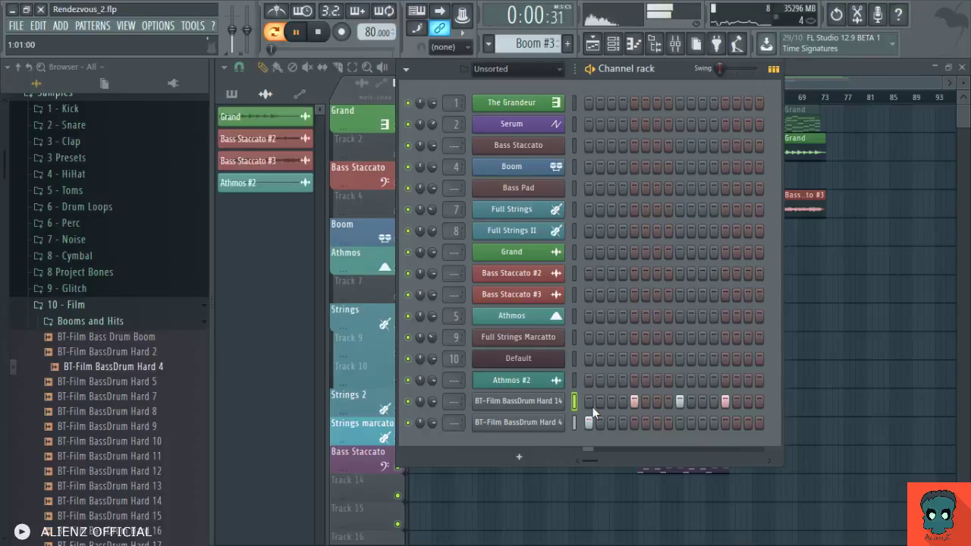
pyautogui.press('space')
# - Add BT-Film BassDrum Hard 9 as a new channel with a hit on step 1, and lower the Hard 14 channel's volume to 39%
pyautogui.click(114, 396)
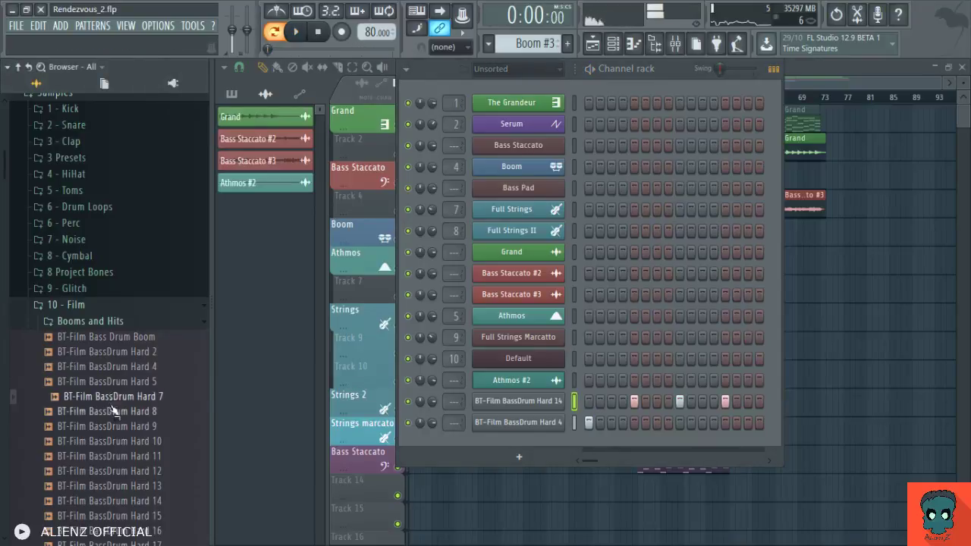
pyautogui.click(114, 427)
pyautogui.moveTo(114, 426); pyautogui.dragTo(543, 446)
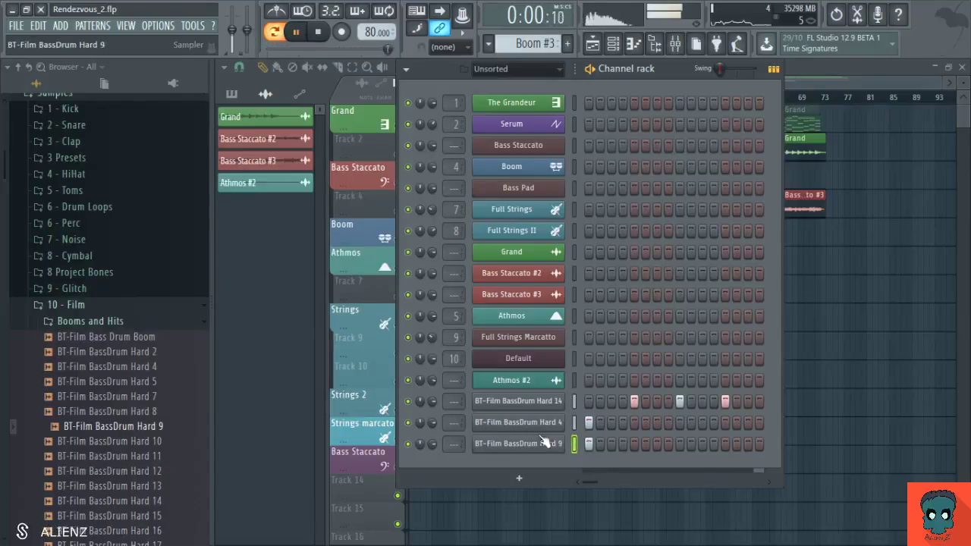
pyautogui.moveTo(435, 401); pyautogui.dragTo(432, 401)
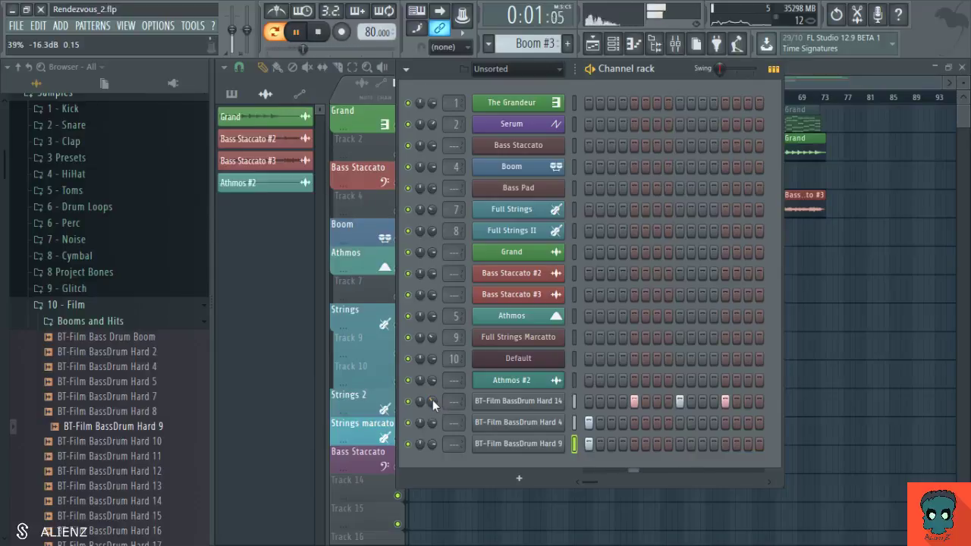
# - Normalize the BT-Film BassDrum Hard 4 sample, set its trim to maximum and its quick fade-out to about 41%
pyautogui.click(518, 422)
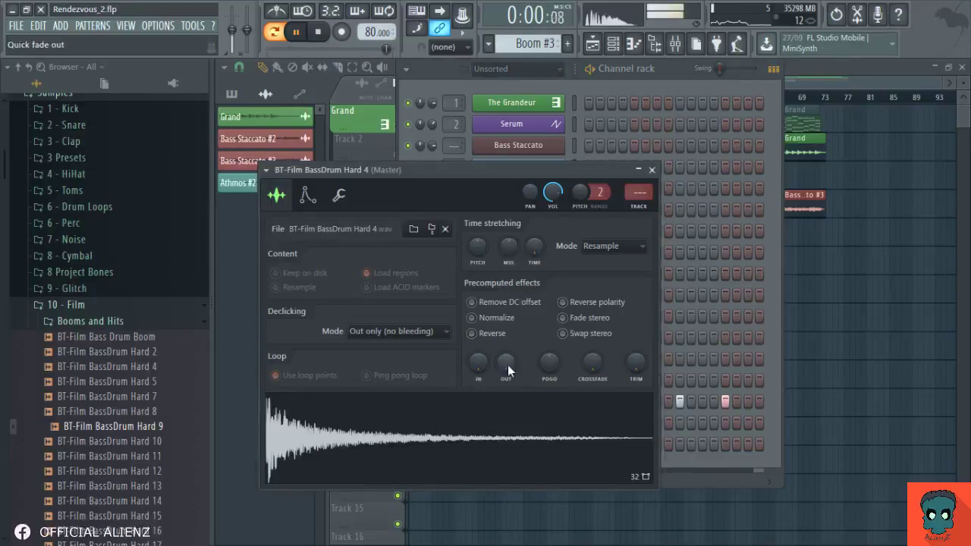
pyautogui.click(522, 330)
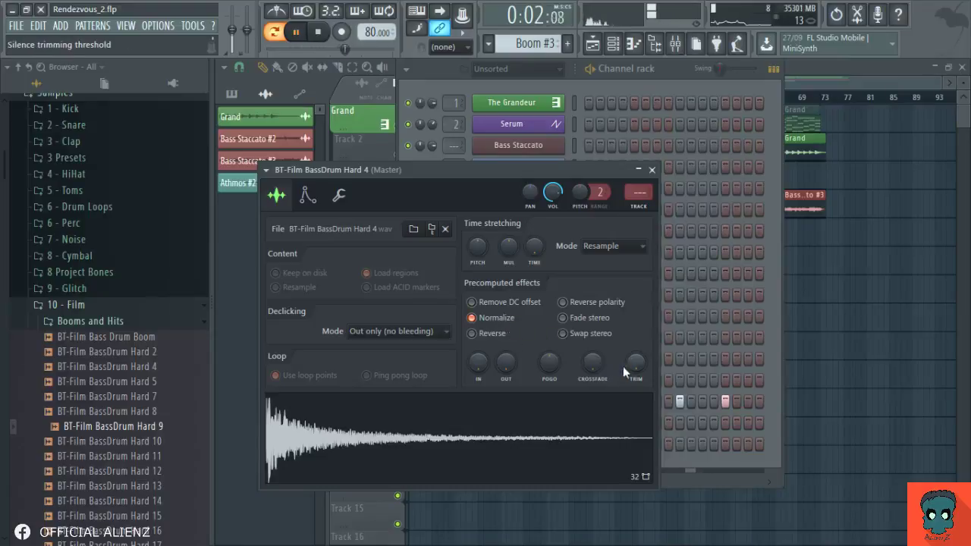
pyautogui.moveTo(506, 362); pyautogui.dragTo(506, 386)
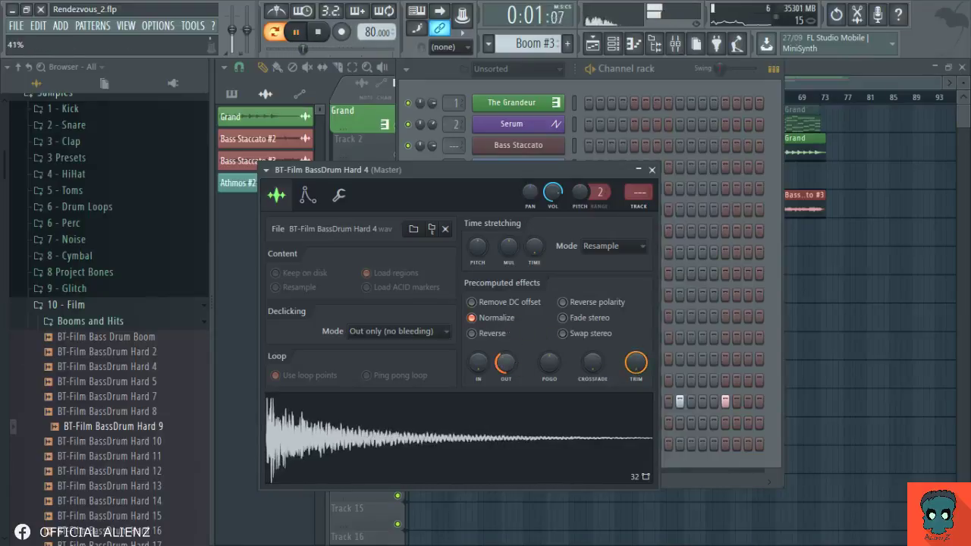
pyautogui.click(660, 464)
# - Normalize the BT-Film BassDrum Hard 9 sample, set its trim to maximum and add a partial quick fade-out
pyautogui.click(522, 444)
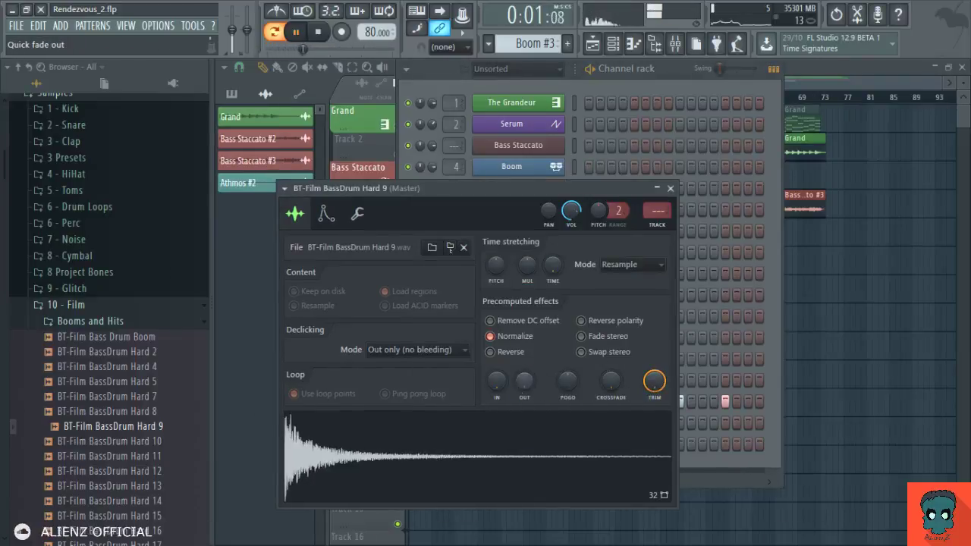
pyautogui.moveTo(524, 382); pyautogui.dragTo(524, 370)
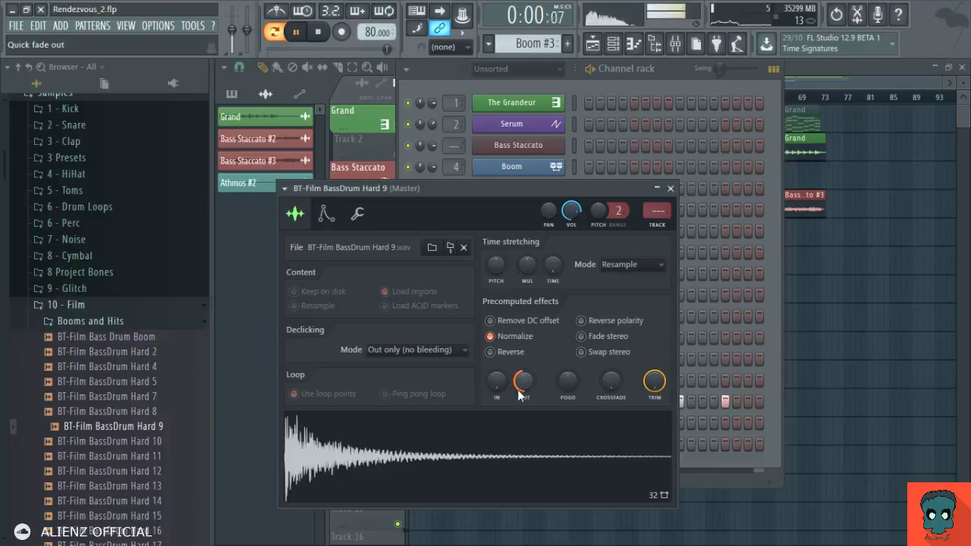
pyautogui.click(695, 453)
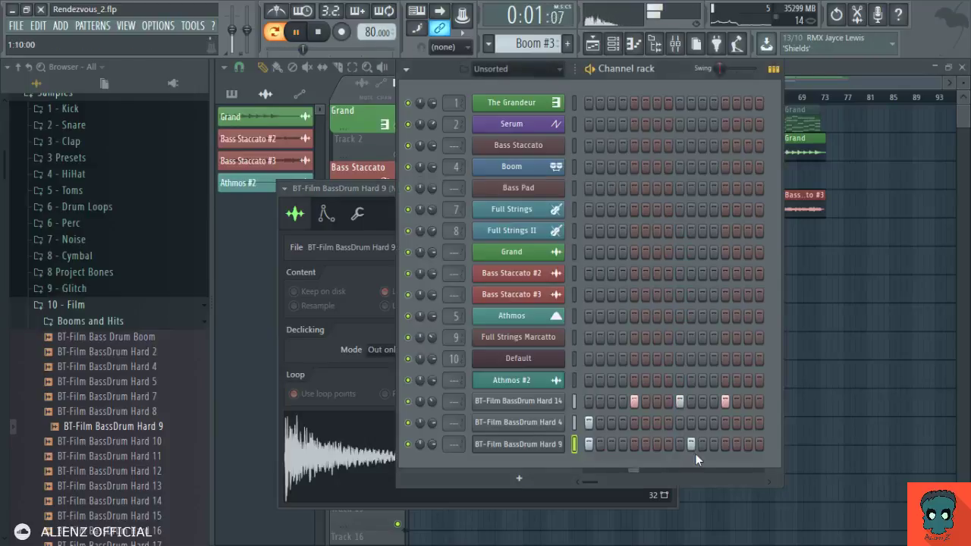
# - Normalize the Hard 14 sample, set its trim and quick fade-out to maximum, and lower its channel volume to 33%
pyautogui.click(504, 403)
pyautogui.moveTo(618, 345); pyautogui.dragTo(618, 292)
pyautogui.click(465, 302)
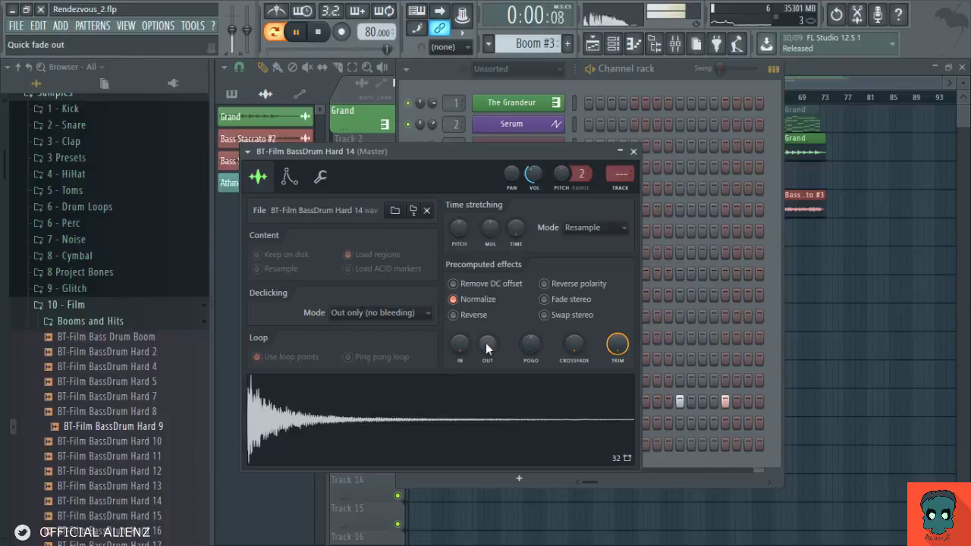
pyautogui.moveTo(486, 343); pyautogui.dragTo(485, 311)
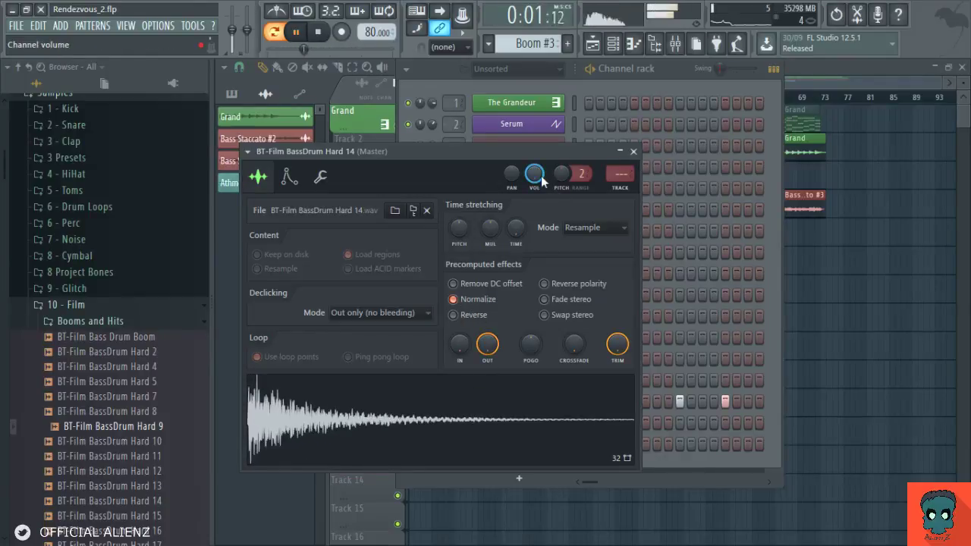
pyautogui.moveTo(543, 172); pyautogui.dragTo(543, 152)
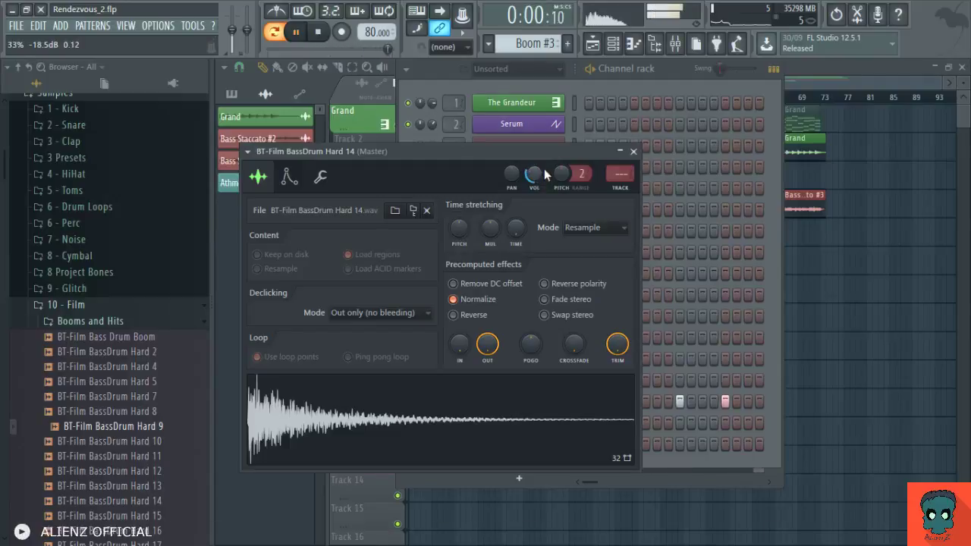
pyautogui.click(676, 458)
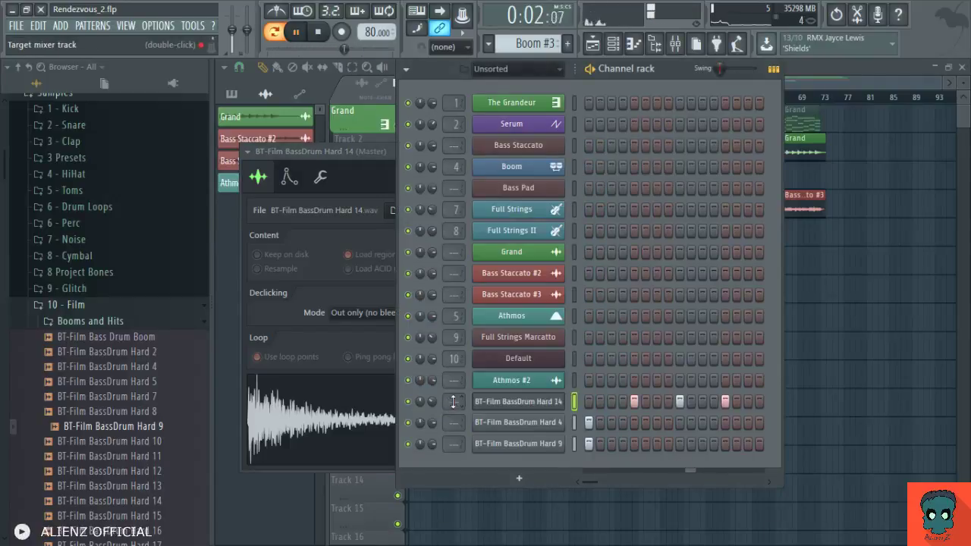
# - Try routing the Hard 14 channel to the Boom mixer track and inspect that track's Transient Processor
pyautogui.doubleClick(453, 402)
pyautogui.click(286, 145)
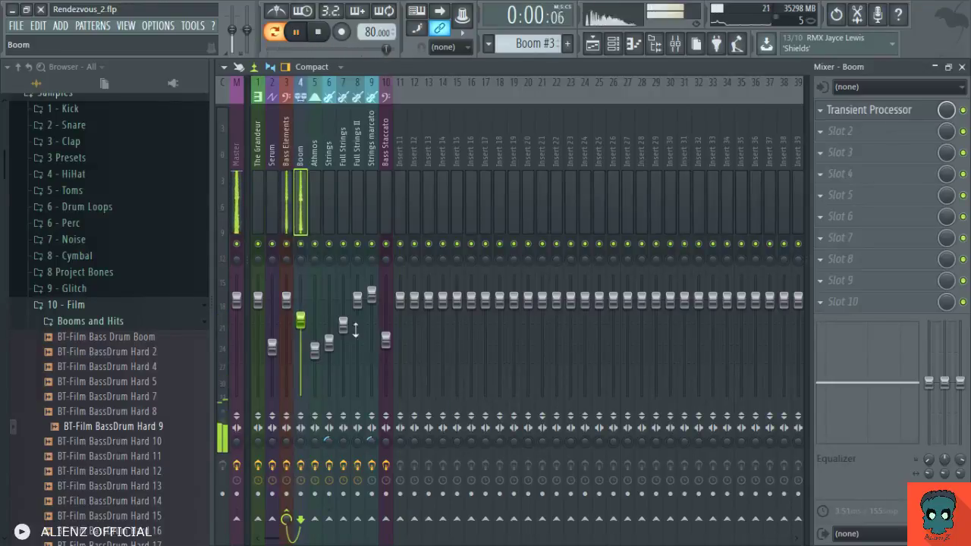
pyautogui.click(873, 112)
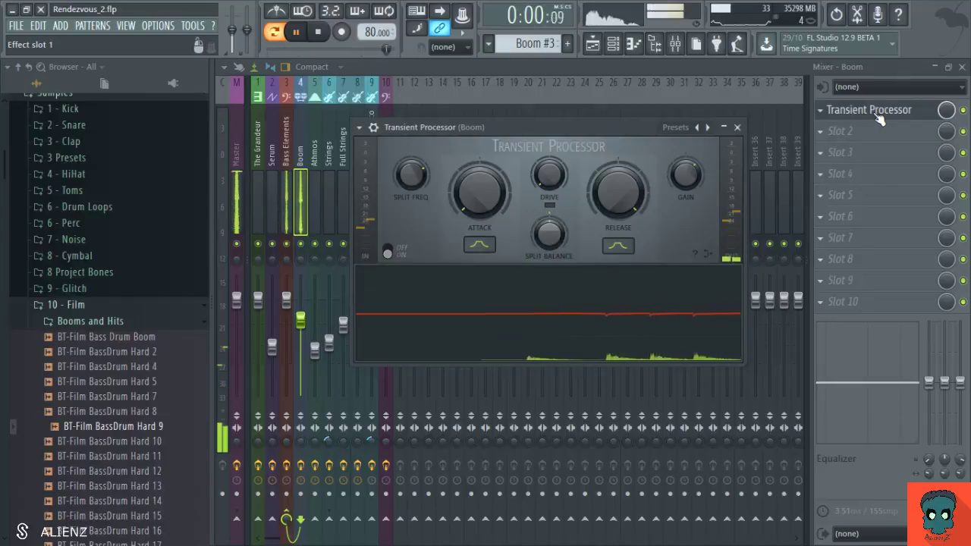
pyautogui.click(875, 115)
pyautogui.press('F9')
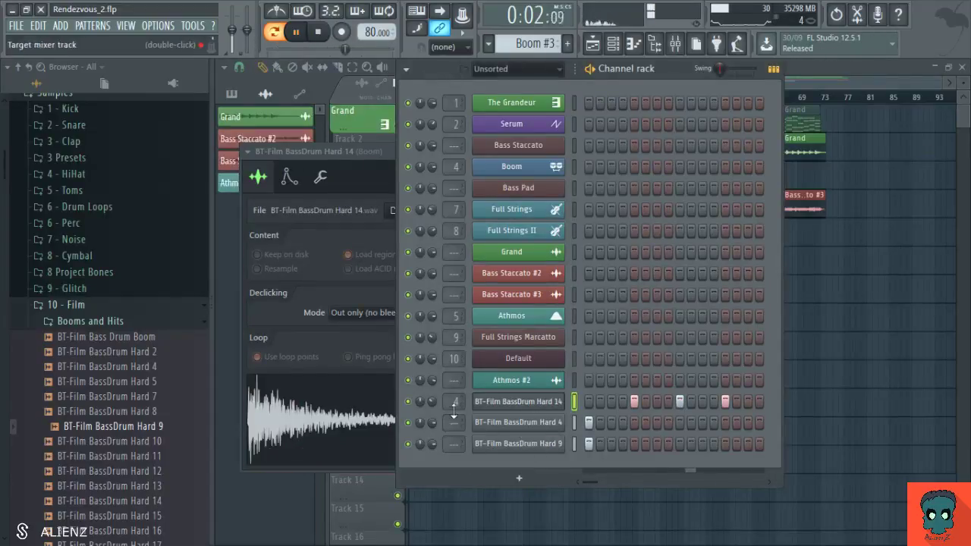
pyautogui.scroll(-4, 454, 402)
pyautogui.press('space')
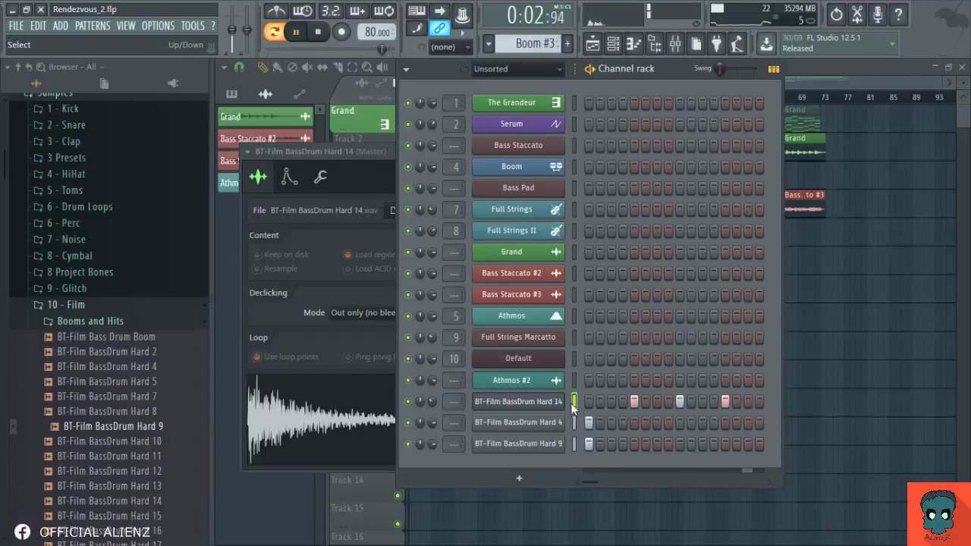
# - Route the Hard 14, Hard 4 and Hard 9 channels together to mixer insert 11 and lower its fader to 82%
pyautogui.moveTo(575, 444); pyautogui.dragTo(575, 402)
pyautogui.click(675, 43)
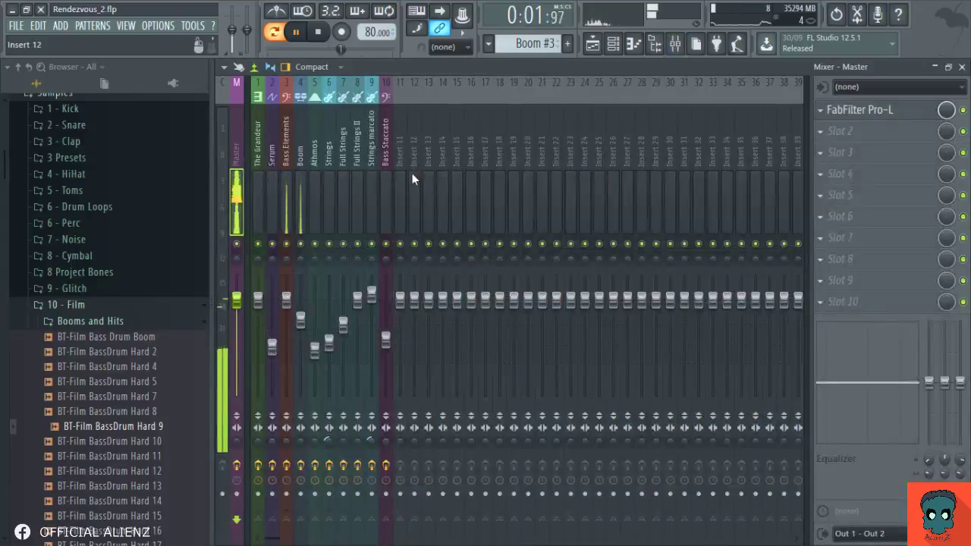
pyautogui.click(404, 182)
pyautogui.hotkey('ctrl', 'l')
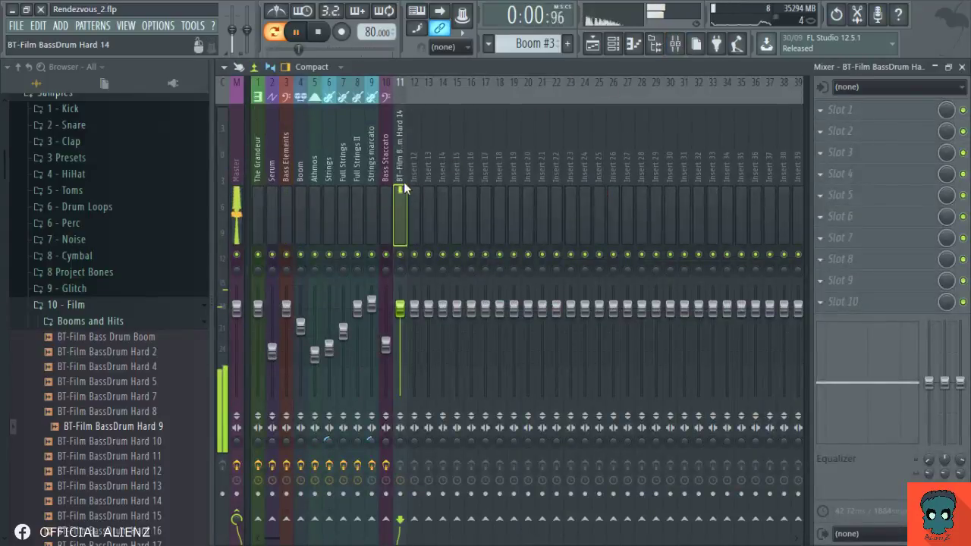
pyautogui.moveTo(390, 304)
pyautogui.mouseDown()
pyautogui.moveTo(389, 276)
pyautogui.moveTo(401, 310)
pyautogui.mouseUp()
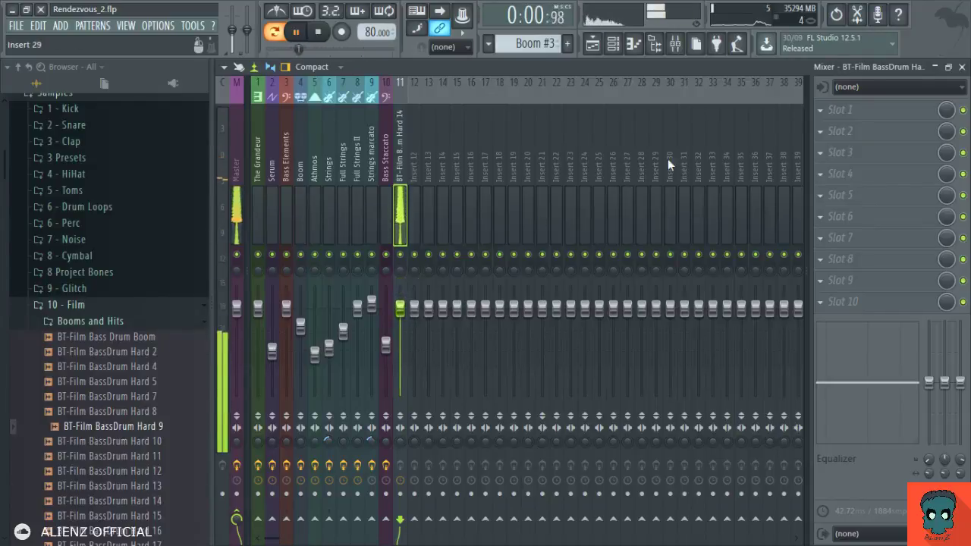
pyautogui.moveTo(400, 307); pyautogui.dragTo(400, 324)
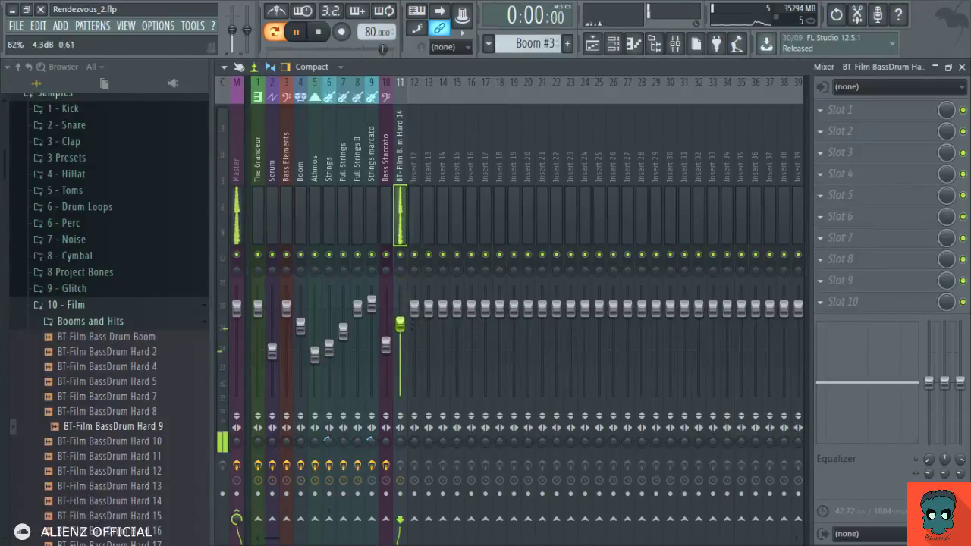
pyautogui.press('F9')
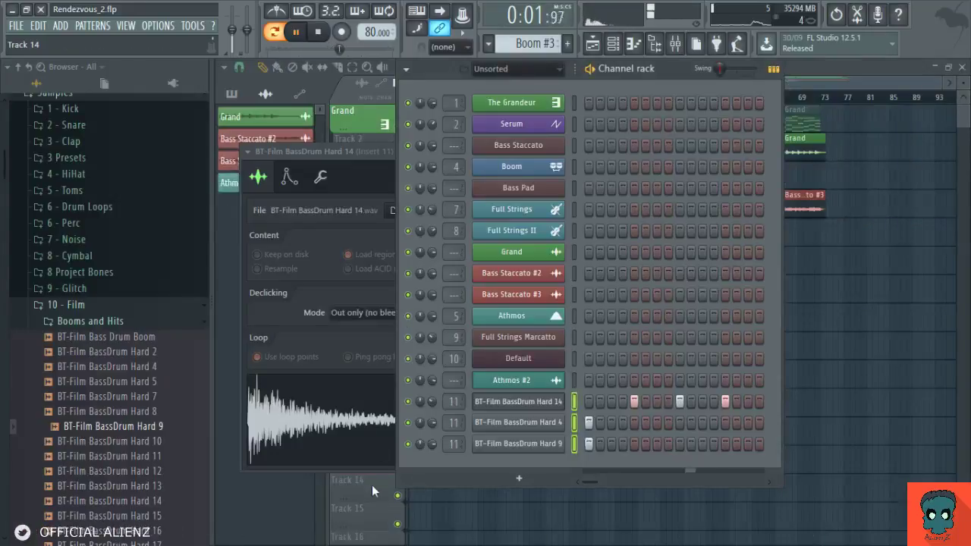
# - Try stretching the Boom #3 clip at bar 25 to 7 bars and check the drum steps in the channel rack
pyautogui.rightClick(433, 511)
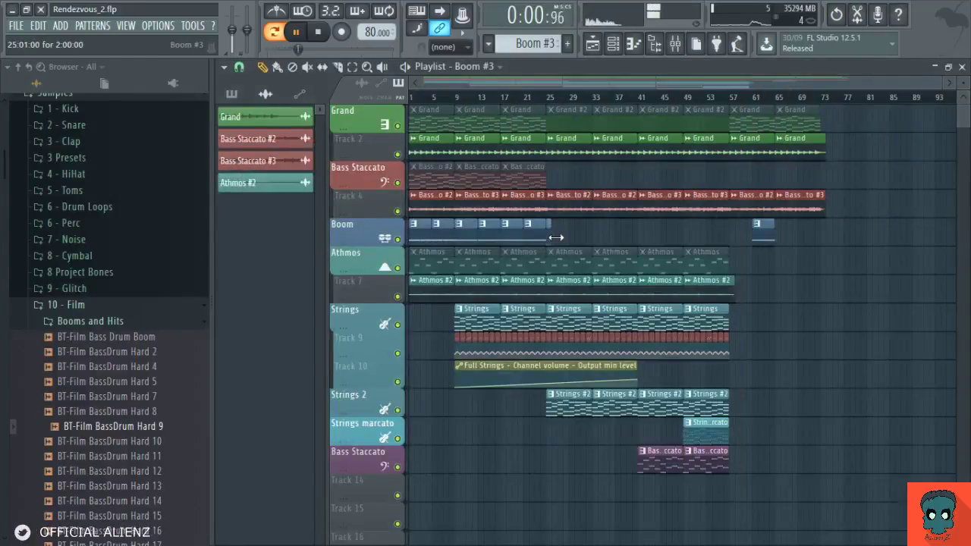
pyautogui.moveTo(556, 238); pyautogui.dragTo(555, 237)
pyautogui.scroll(3, 597, 98)
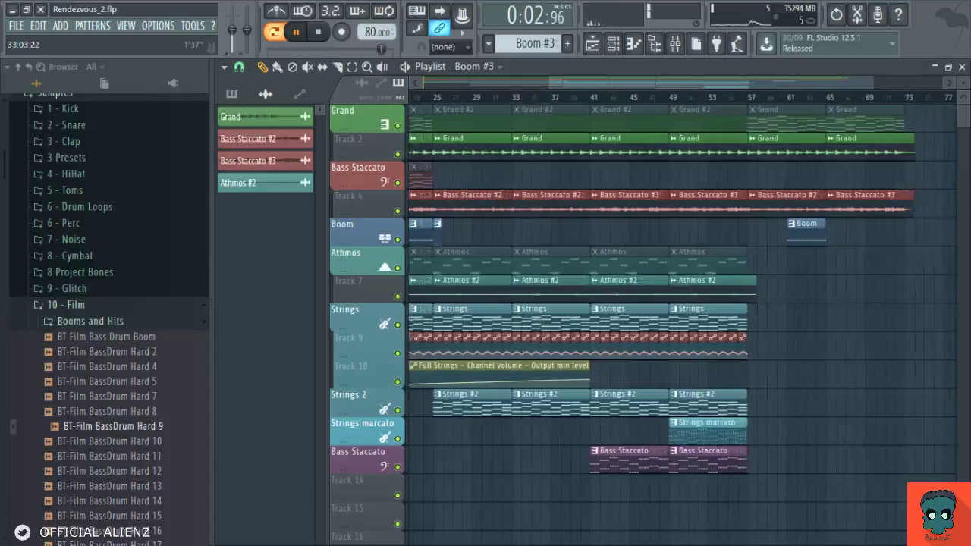
pyautogui.moveTo(540, 237); pyautogui.dragTo(635, 235)
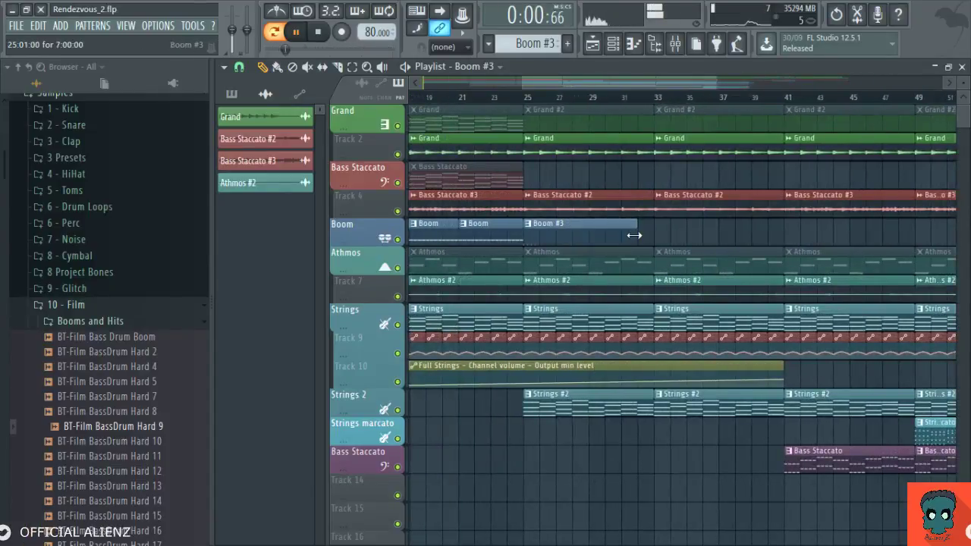
pyautogui.doubleClick(637, 236)
pyautogui.moveTo(476, 346); pyautogui.dragTo(906, 329)
pyautogui.press('F7')
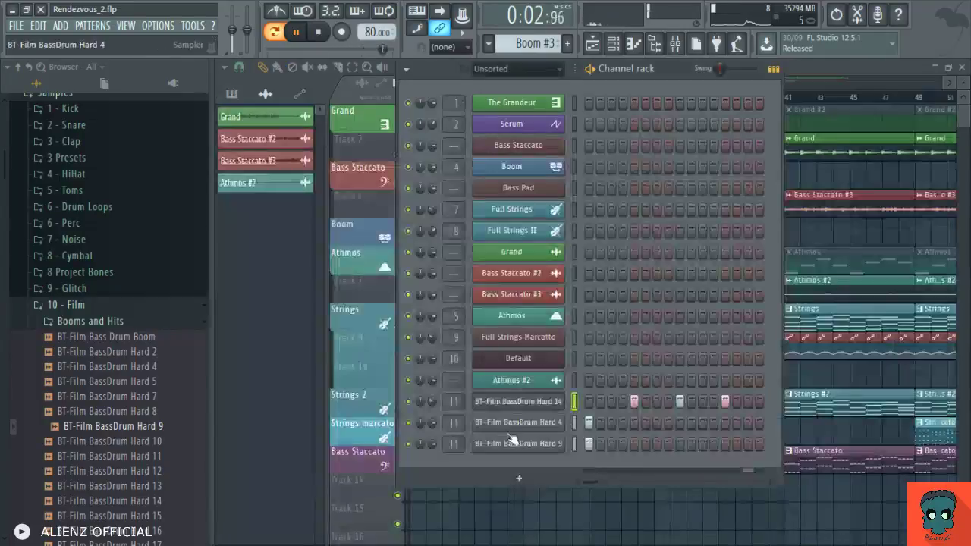
pyautogui.press('F6')
# - Fill bars 25 to 32 with one-bar Boom #3 clips, merge them into a single pattern clip, and play the song
pyautogui.moveTo(636, 237); pyautogui.dragTo(537, 249)
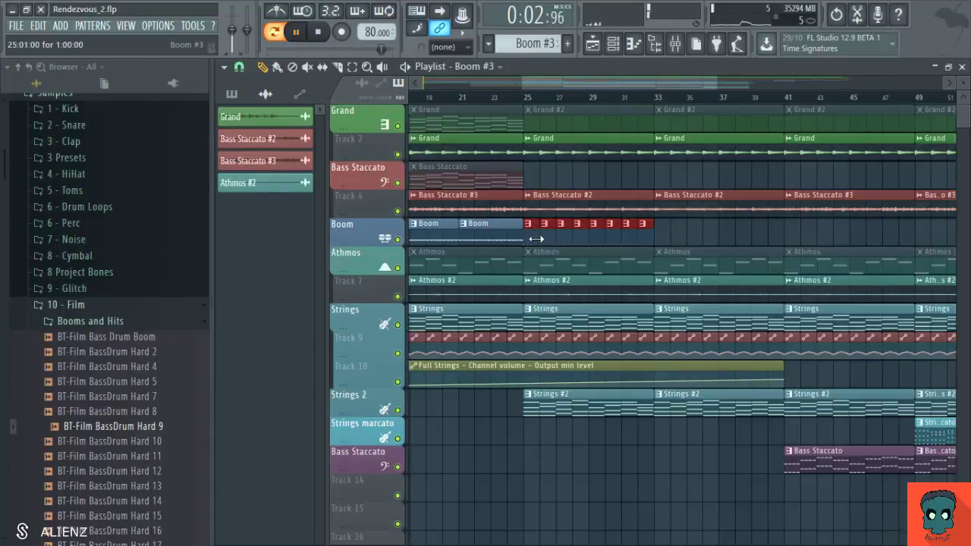
pyautogui.hotkey('ctrl', 'g')
pyautogui.click(273, 36)
pyautogui.moveTo(556, 342); pyautogui.dragTo(660, 357)
pyautogui.rightClick(563, 462)
pyautogui.scroll(-5, 605, 111)
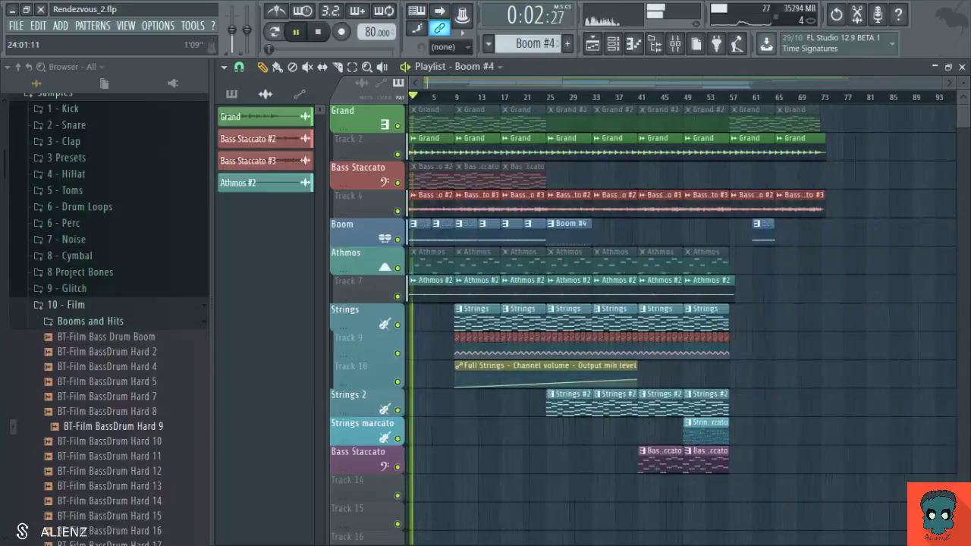
# - Move the Boom #4 clip to Track 14 at bar 25 and add four consecutive copies through bar 64
pyautogui.moveTo(578, 238); pyautogui.dragTo(581, 490)
pyautogui.hotkey('ctrl', 'b')
pyautogui.hotkey('ctrl', 'b')
pyautogui.hotkey('ctrl', 'b')
pyautogui.hotkey('ctrl', 'b')
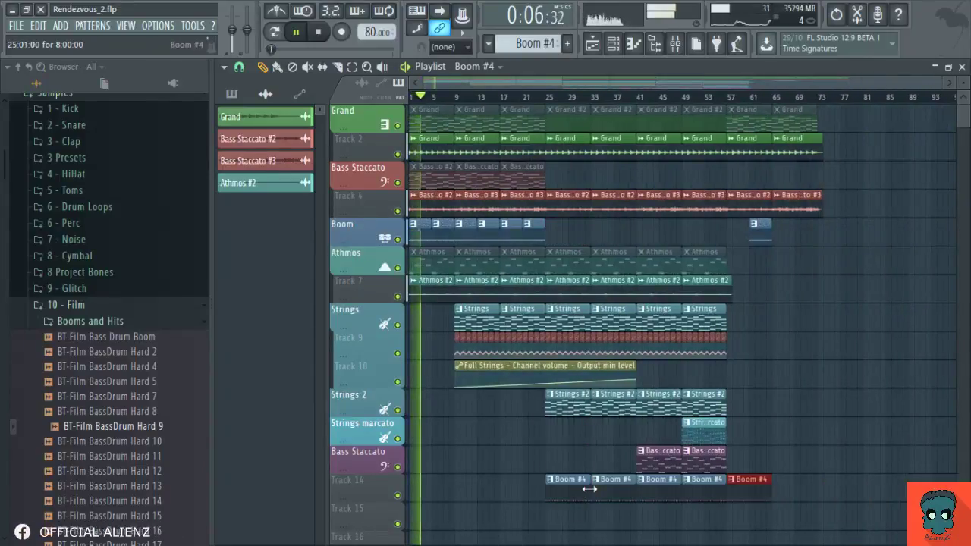
# - Fill the gap on the Boom track from bar 25 to bar 60 with consecutive copies of the Boom clip
pyautogui.scroll(-3, 789, 228)
pyautogui.scroll(3, 683, 228)
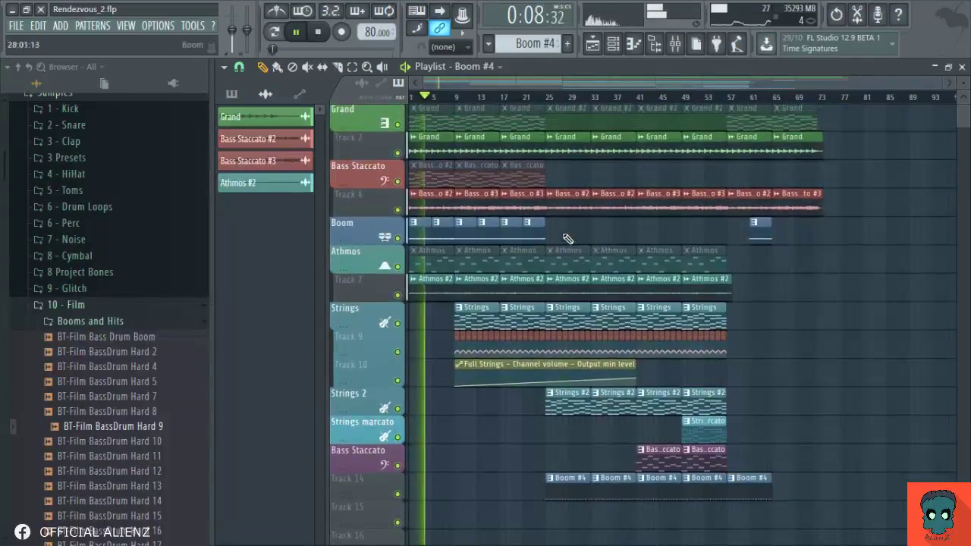
pyautogui.click(530, 235)
pyautogui.hotkey('ctrl', 'b')
pyautogui.hotkey('ctrl', 'b')
pyautogui.hotkey('ctrl', 'b')
pyautogui.hotkey('ctrl', 'b')
pyautogui.hotkey('ctrl', 'b')
pyautogui.hotkey('ctrl', 'b')
pyautogui.hotkey('ctrl', 'b')
pyautogui.hotkey('ctrl', 'b')
pyautogui.hotkey('ctrl', 'b')
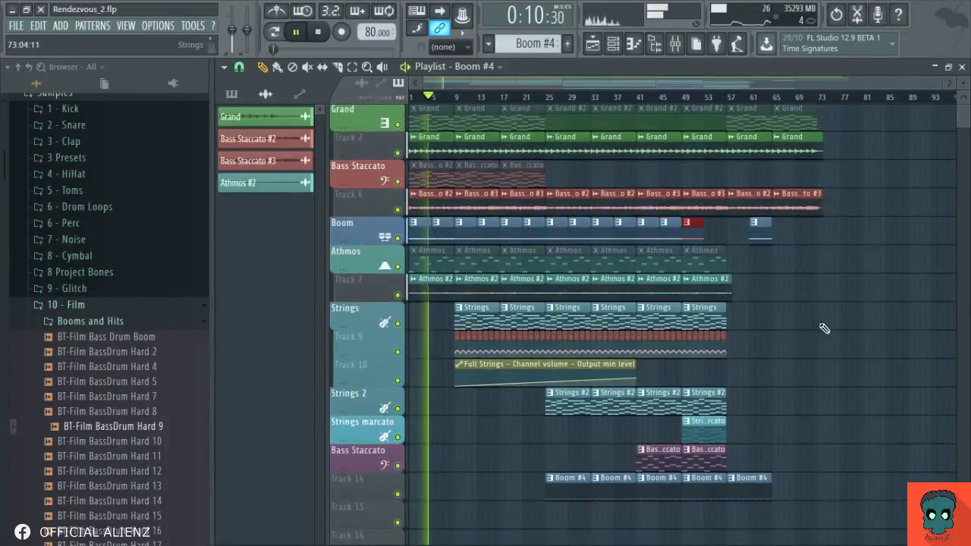
# - Play the song from bar 25 and check the film bass drum track's level in the mixer
pyautogui.click(547, 97)
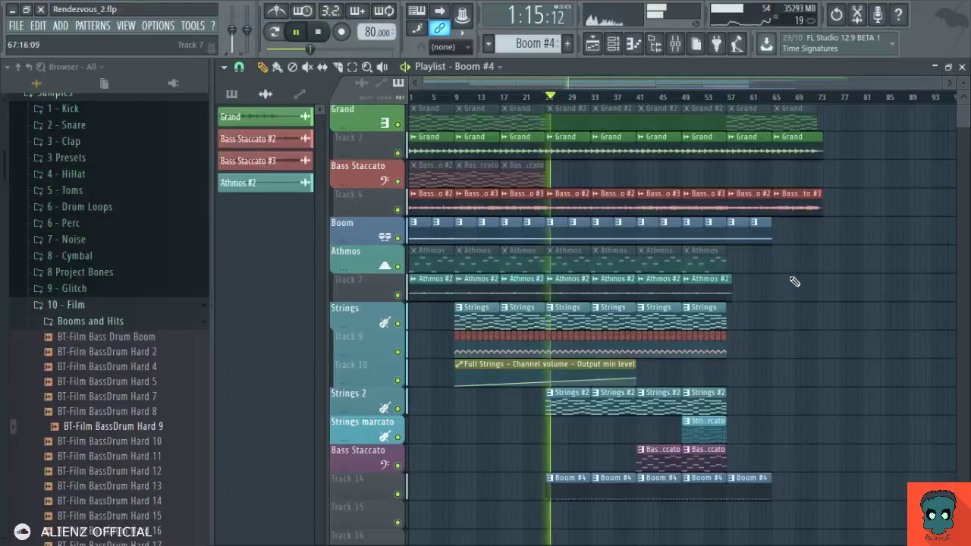
pyautogui.click(676, 43)
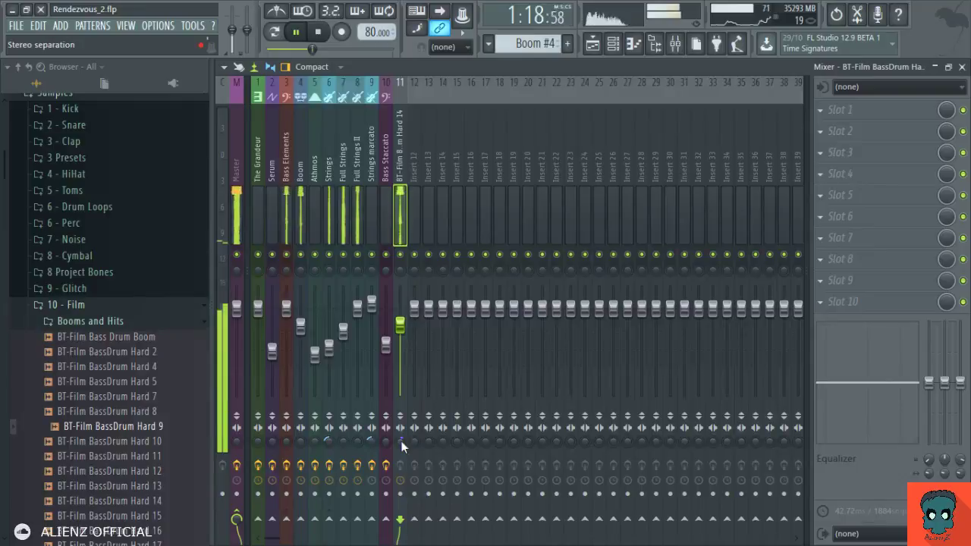
pyautogui.press('Escape')
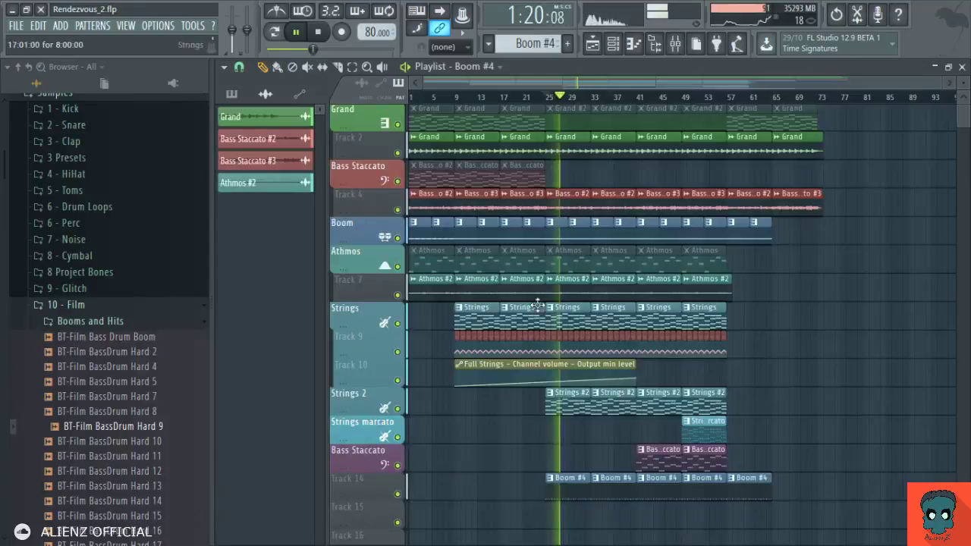
# - Audition further film drum samples, stop playback, and add BT-Film BassDrum Hard 20 as a channel with hits on steps 5, 9 and 13
pyautogui.click(613, 46)
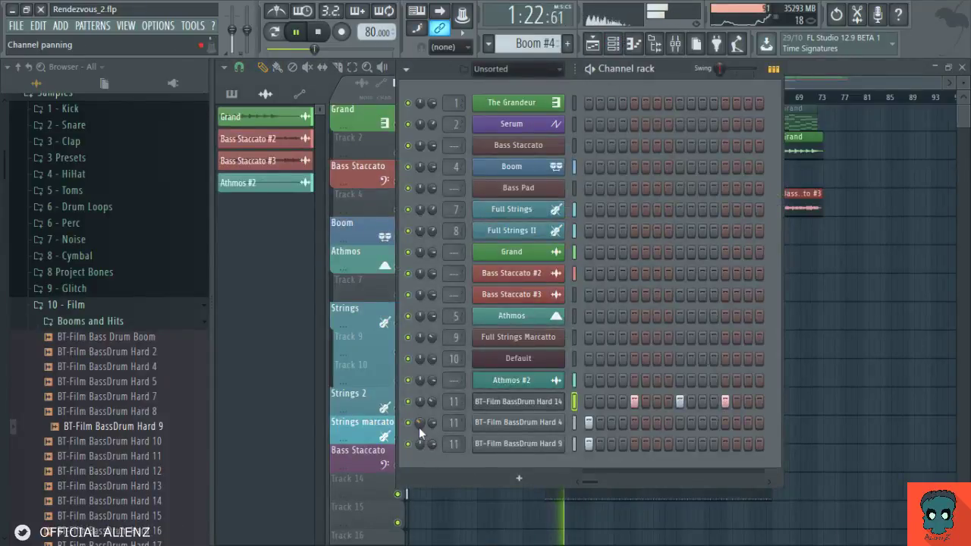
pyautogui.scroll(-6, 132, 387)
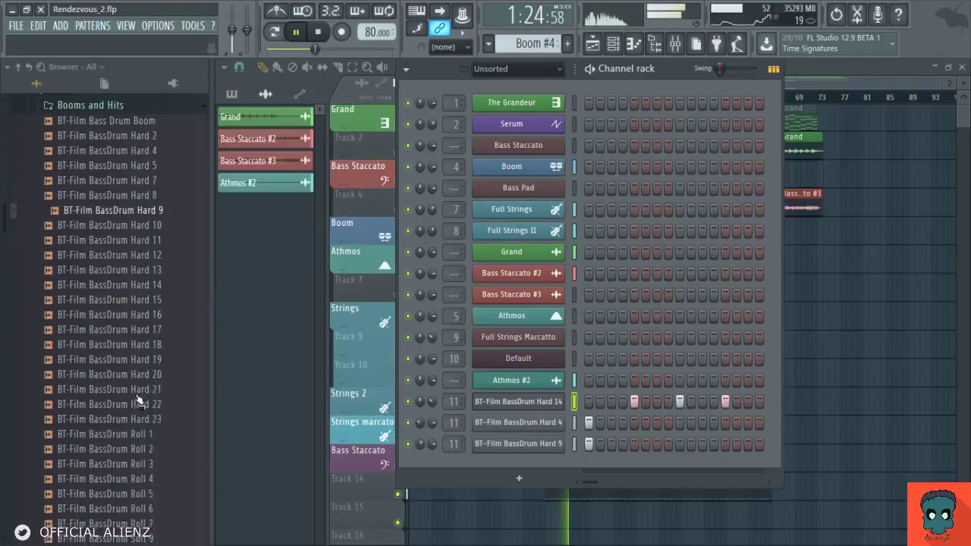
pyautogui.click(119, 323)
pyautogui.press('space')
pyautogui.moveTo(122, 331); pyautogui.dragTo(632, 465)
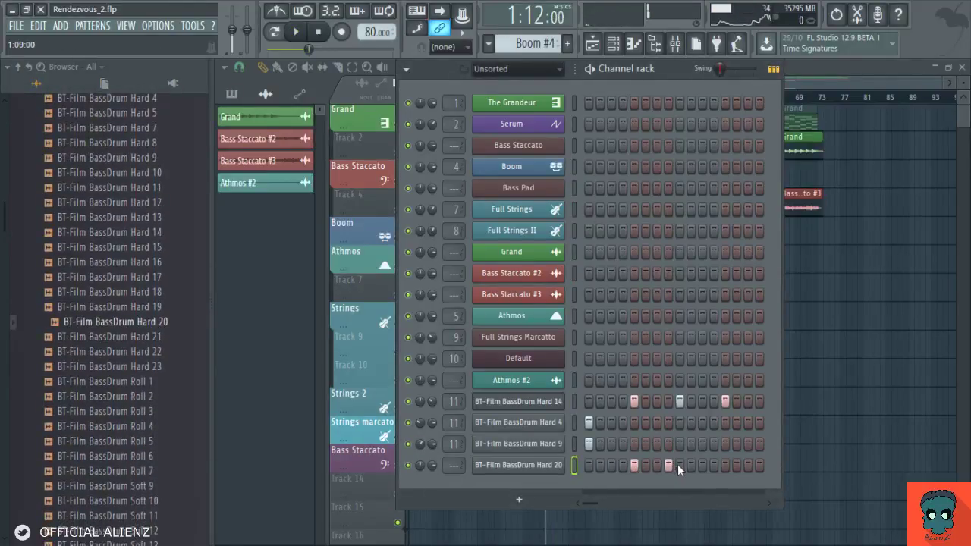
pyautogui.click(724, 465)
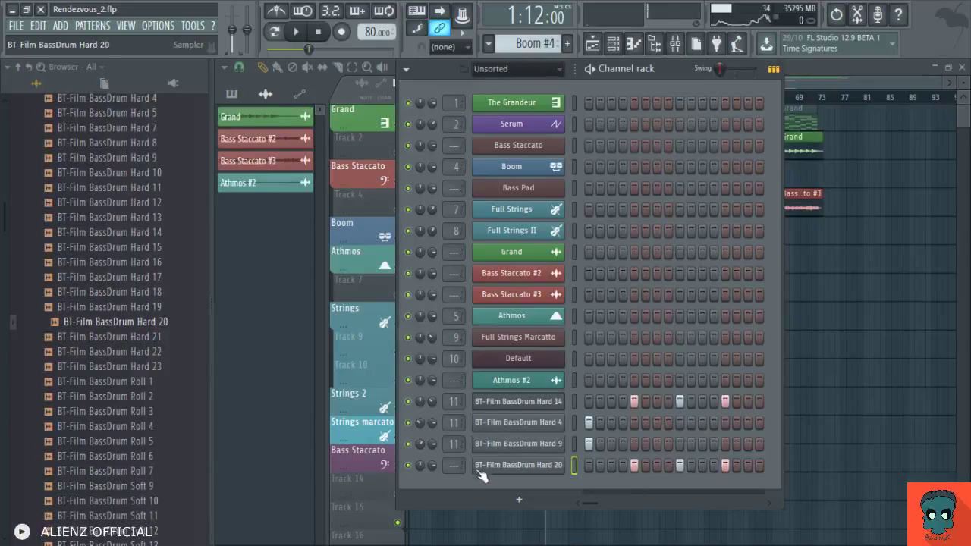
# - Route BT-Film BassDrum Hard 20 to mixer track 11 and adjust its panning and BT-Film BassDrum Hard 14's during playback
pyautogui.moveTo(455, 465); pyautogui.dragTo(422, 477)
pyautogui.press('space')
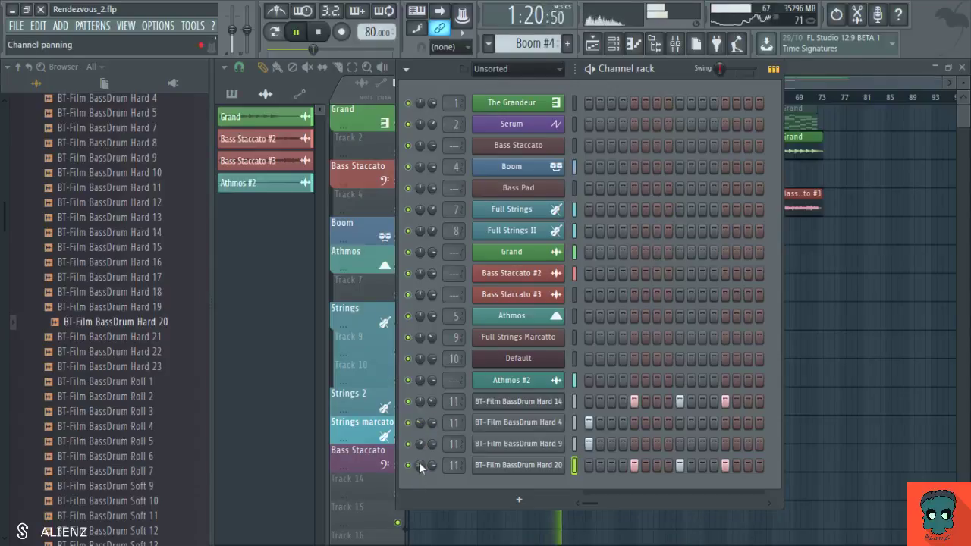
pyautogui.moveTo(422, 467)
pyautogui.mouseDown()
pyautogui.moveTo(422, 448)
pyautogui.moveTo(422, 473)
pyautogui.mouseUp()
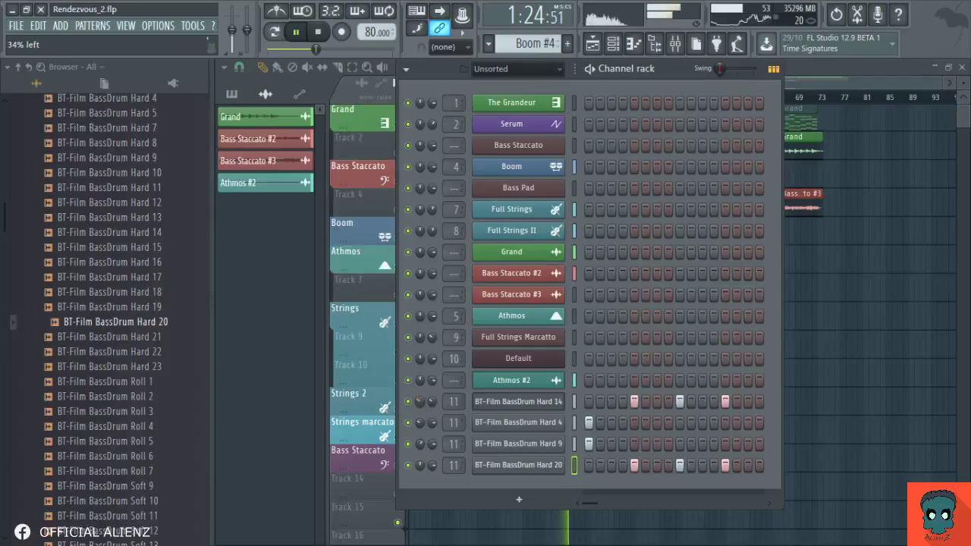
pyautogui.moveTo(421, 404); pyautogui.dragTo(421, 400)
pyautogui.moveTo(421, 466)
pyautogui.mouseDown()
pyautogui.moveTo(421, 450)
pyautogui.moveTo(434, 475)
pyautogui.mouseUp()
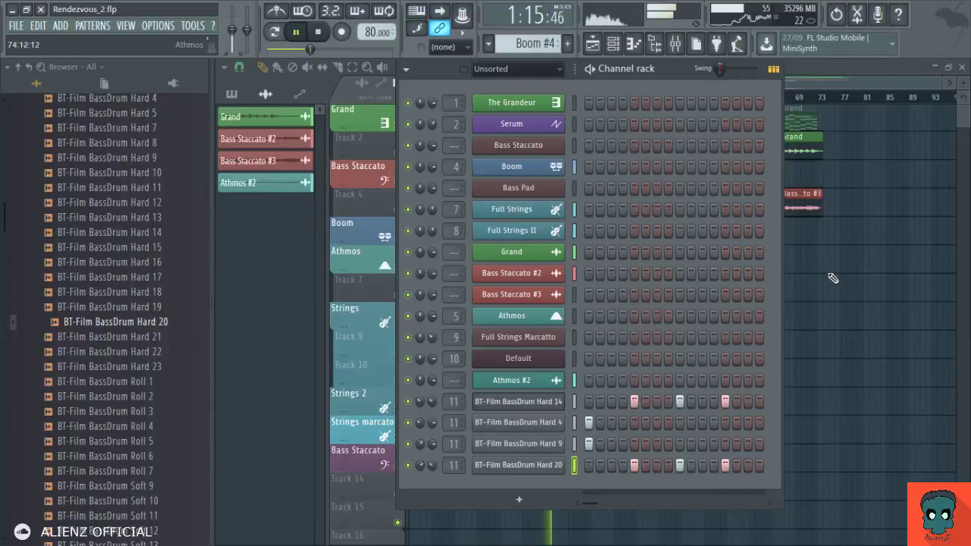
# - Lower the volume of the film bass drum mixer track 11 slightly
pyautogui.press('F6')
pyautogui.click(675, 43)
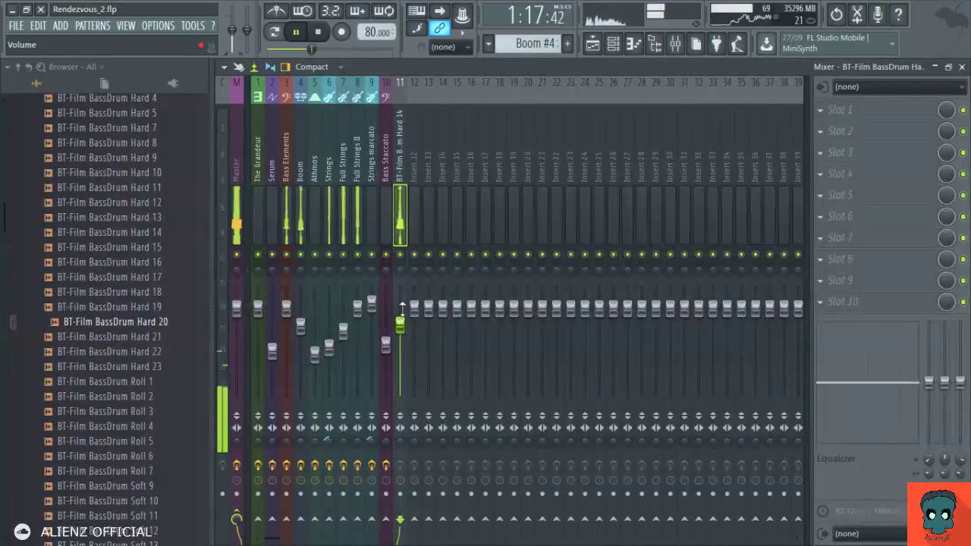
pyautogui.moveTo(401, 323); pyautogui.dragTo(402, 332)
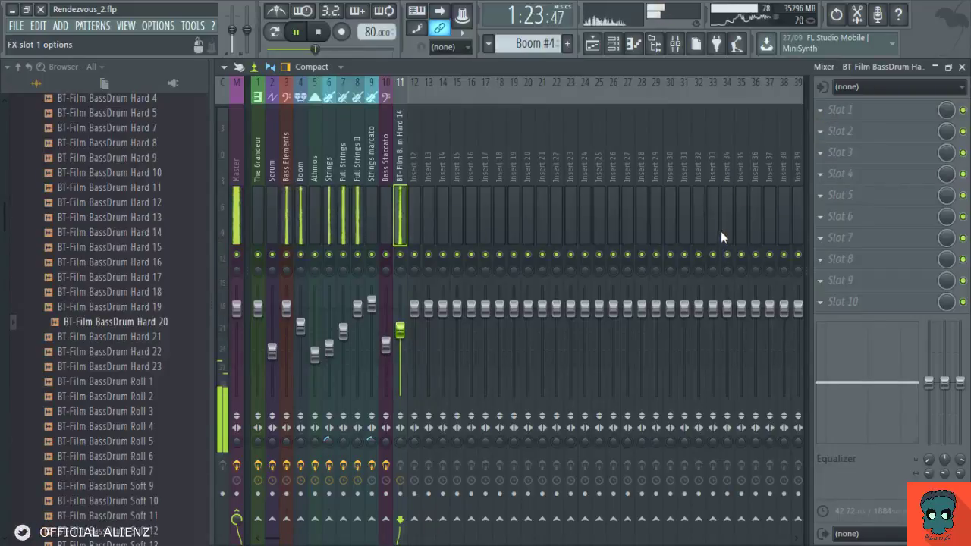
# - Insert FabFilter Pro-Q 2 in the first effect slot of mixer track 11 and audition the song with it
pyautogui.click(508, 248)
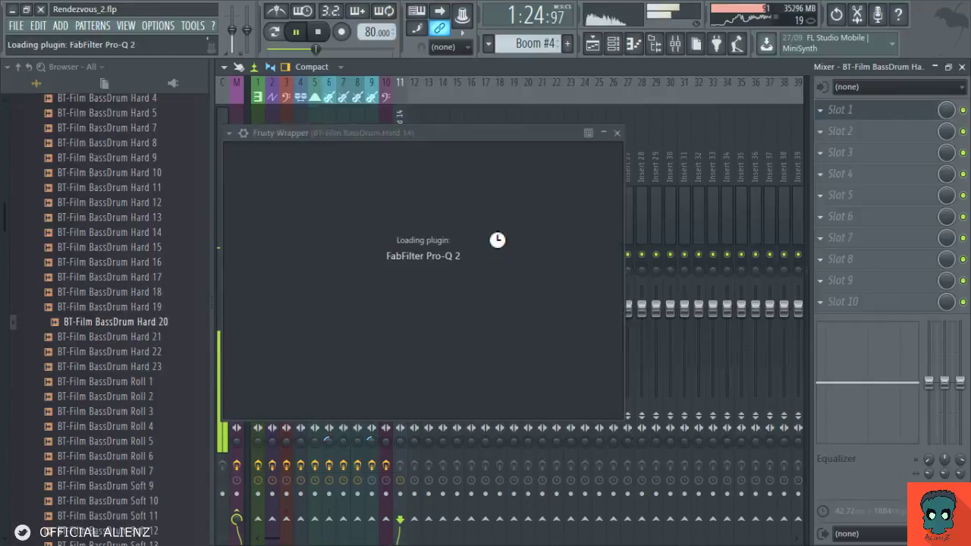
pyautogui.press('space')
pyautogui.moveTo(516, 134); pyautogui.dragTo(552, 95)
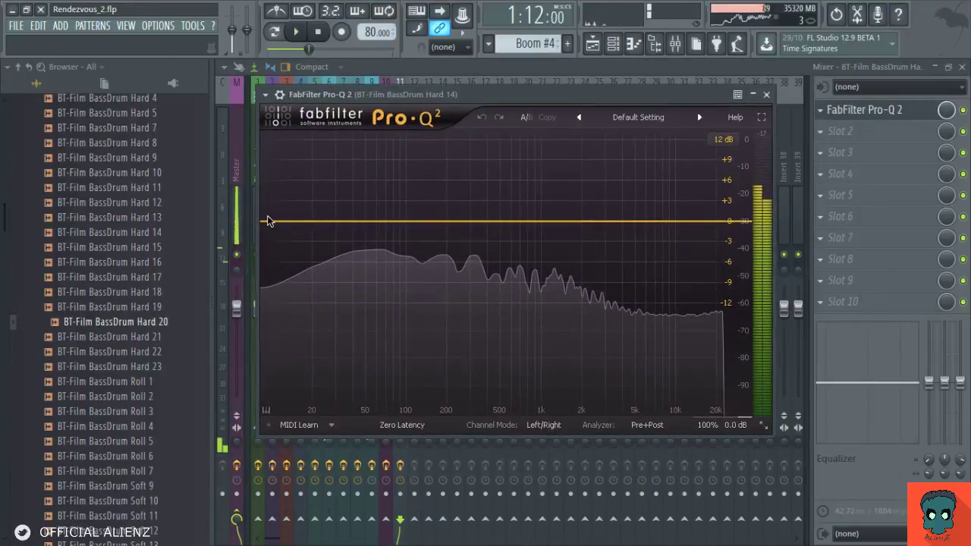
pyautogui.press('space')
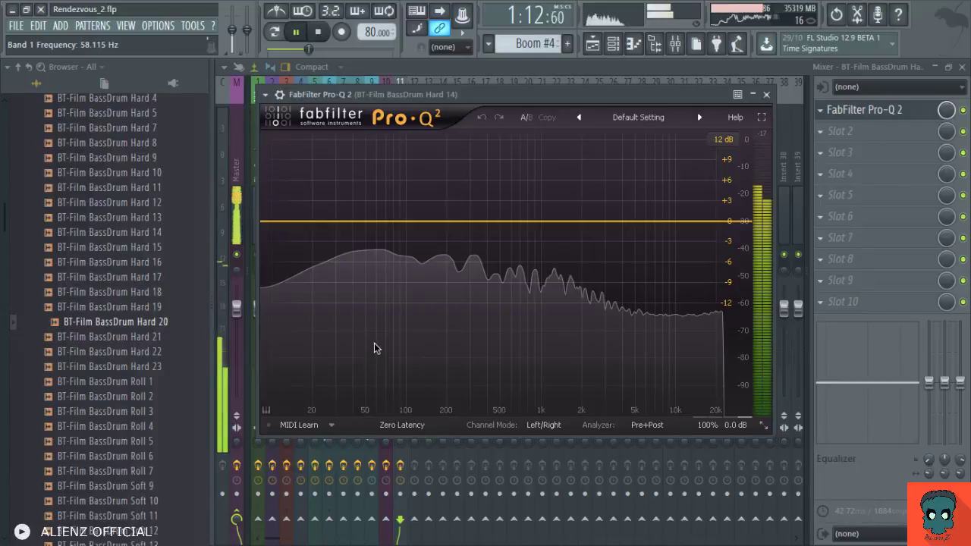
pyautogui.press('space')
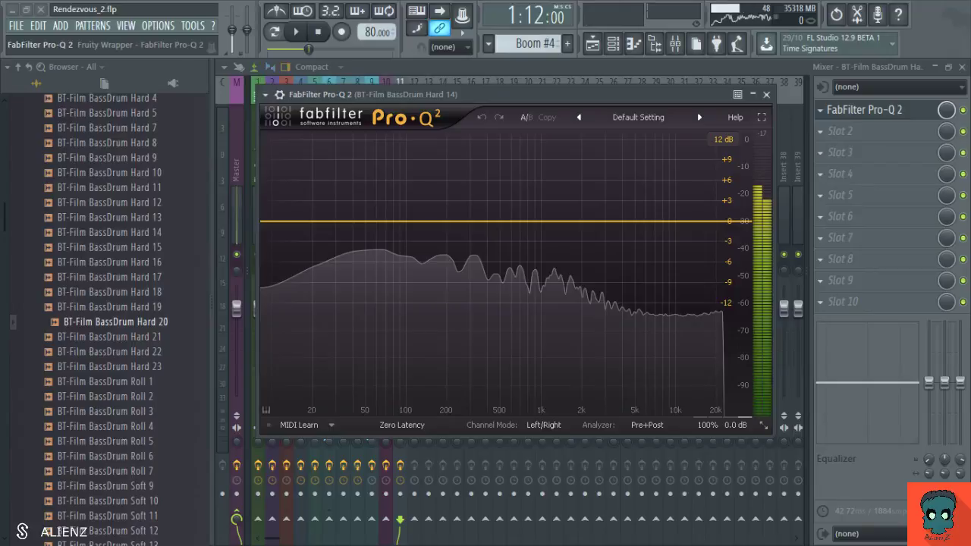
# - Save the project and play the song from bar 25 with the equalizer open
pyautogui.moveTo(423, 96); pyautogui.dragTo(424, 129)
pyautogui.hotkey('ctrl', 's')
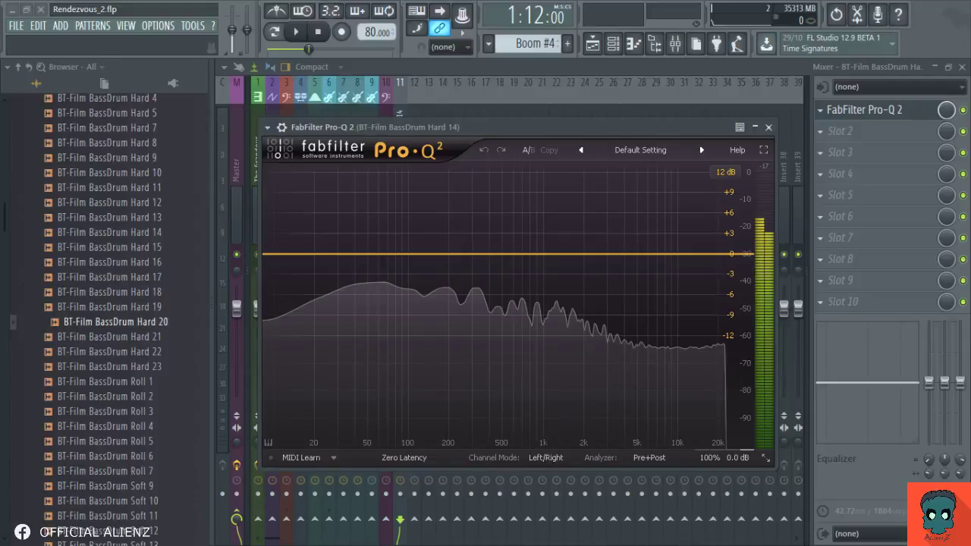
pyautogui.moveTo(517, 119); pyautogui.dragTo(510, 112)
pyautogui.press('space')
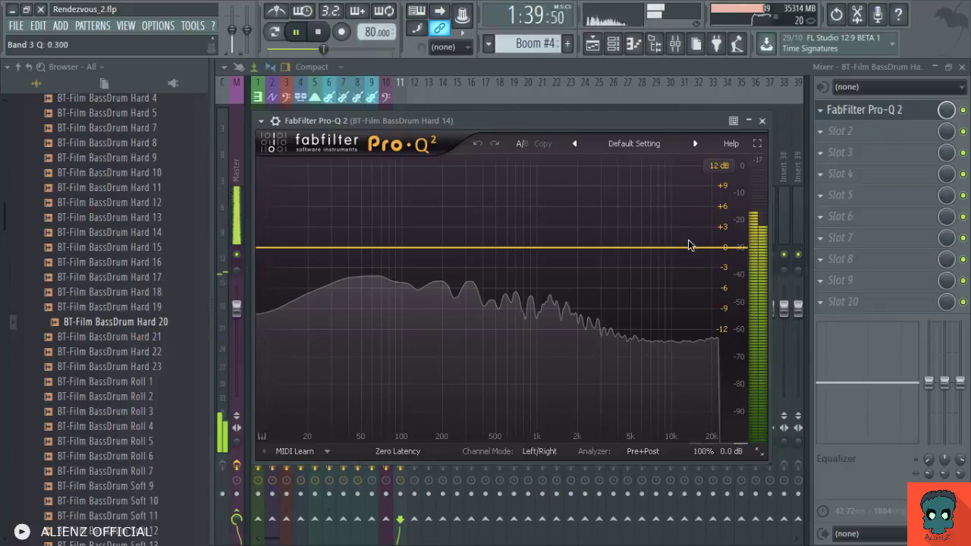
# - Close the equalizer, fit the whole arrangement in the playlist, and return the stopped playhead to the song start
pyautogui.press('Escape')
pyautogui.press('F5')
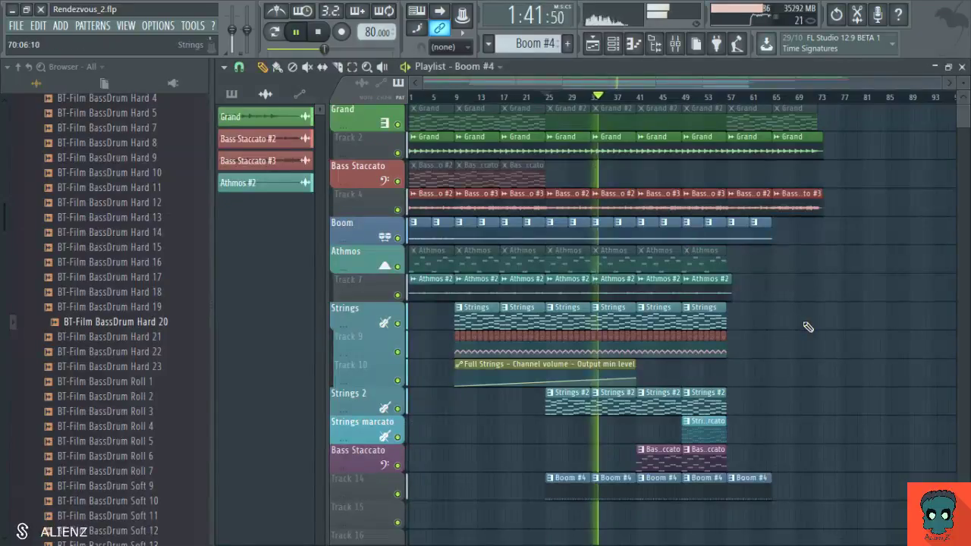
pyautogui.scroll(-2, 808, 327)
pyautogui.moveTo(962, 97); pyautogui.dragTo(963, 117)
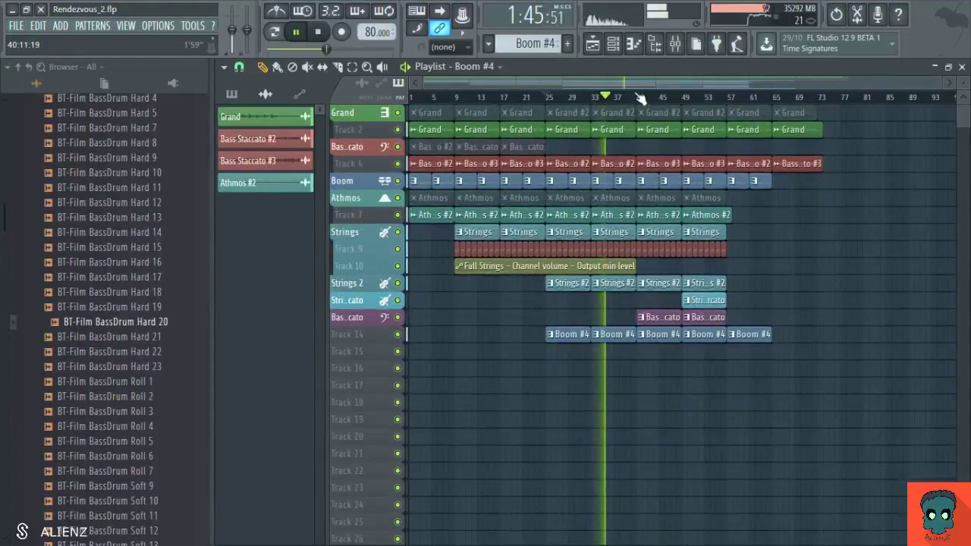
pyautogui.press('space')
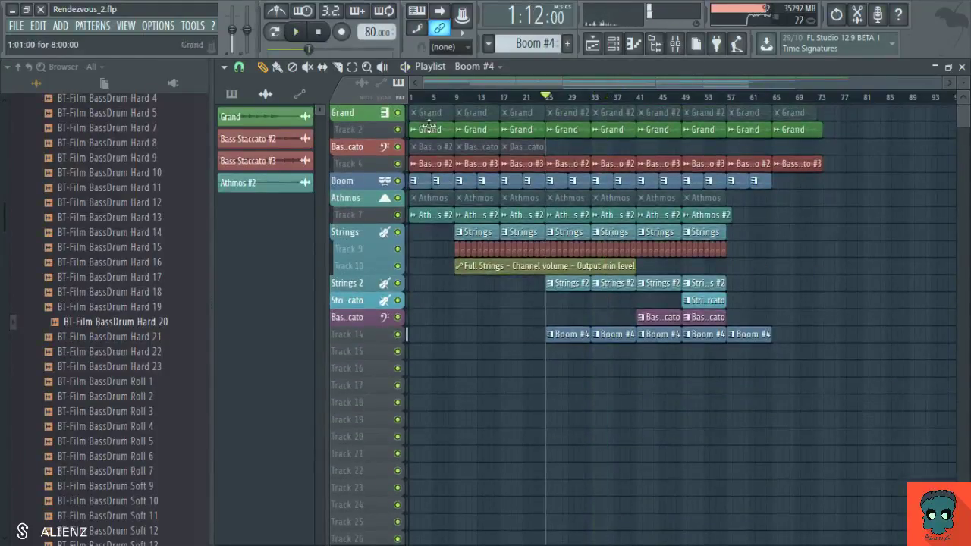
pyautogui.click(318, 31)
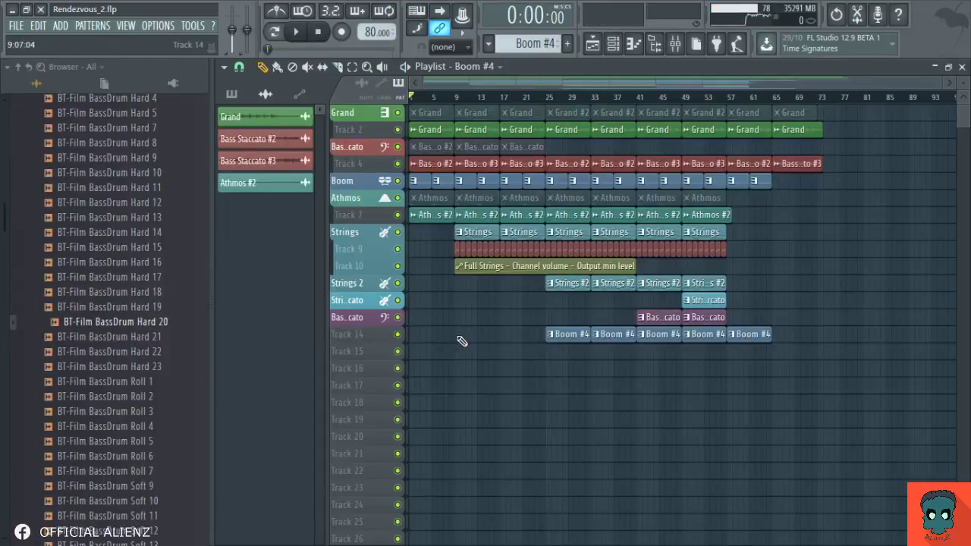
pyautogui.scroll(-3, 568, 77)
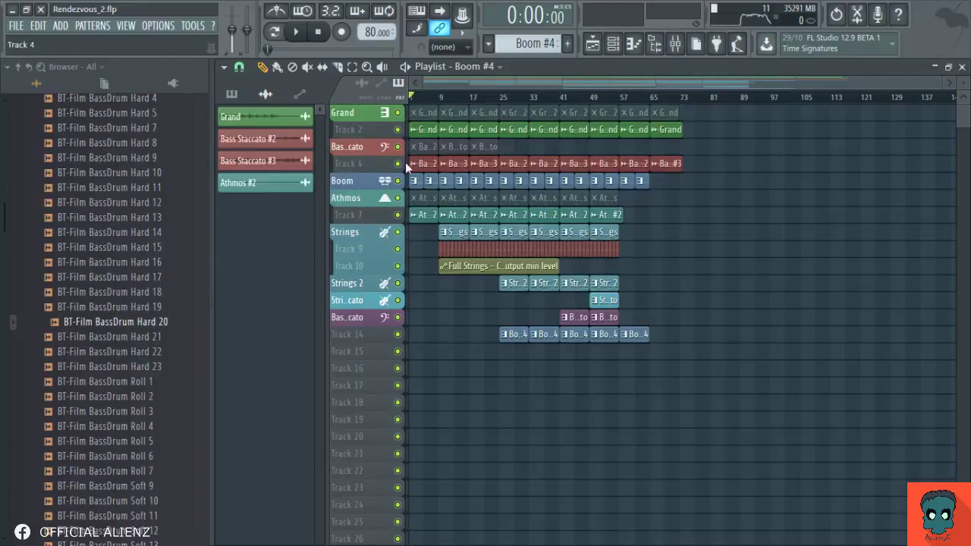
pyautogui.scroll(3, 508, 86)
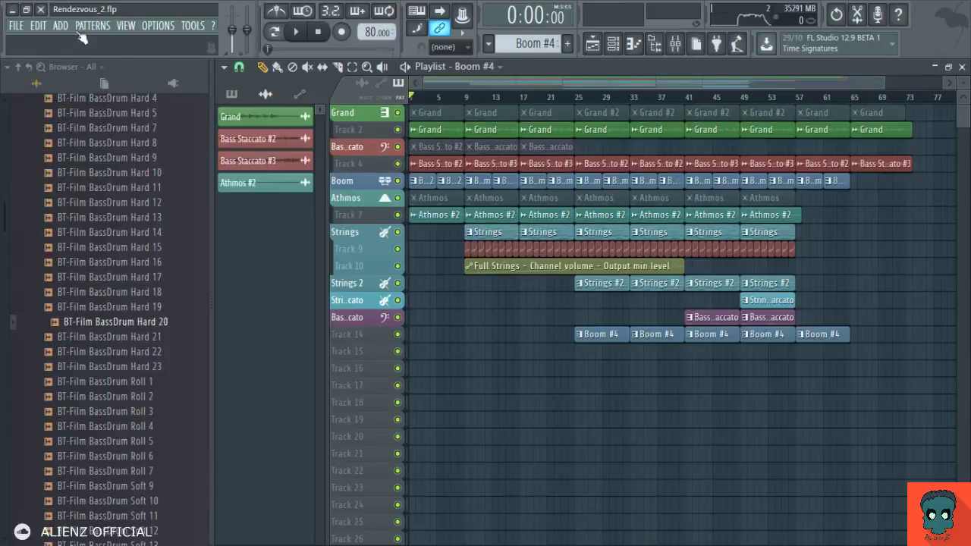
# - Play the song from the start and bypass FabFilter Pro-L on the Master track
pyautogui.press('space')
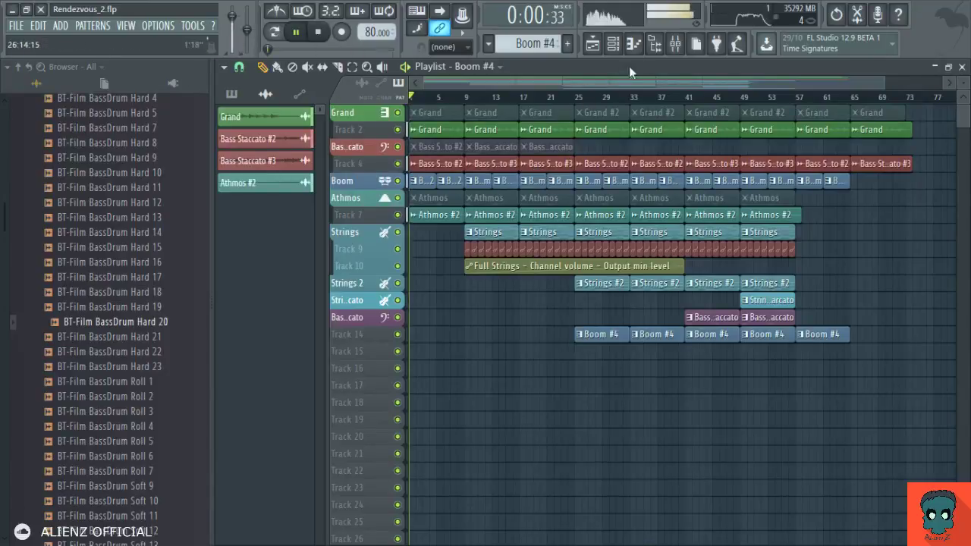
pyautogui.click(675, 43)
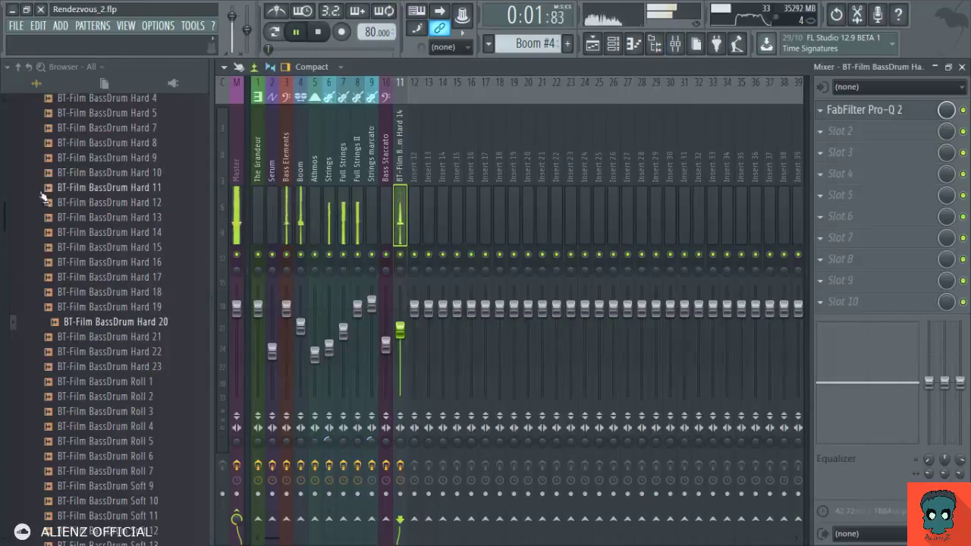
pyautogui.click(238, 196)
pyautogui.click(964, 112)
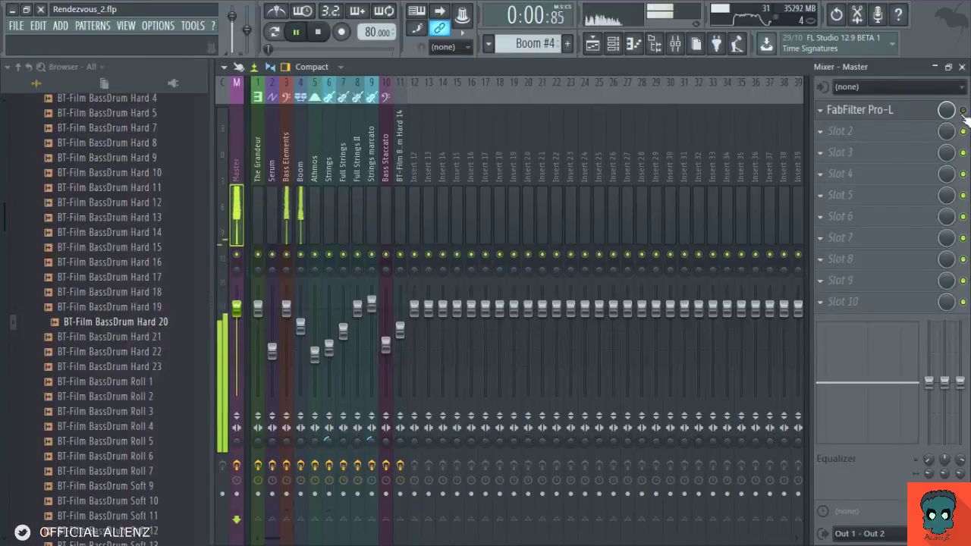
# - Collapse the browser to widen the playlist, check the mixer levels during playback, and stop the song
pyautogui.click(962, 68)
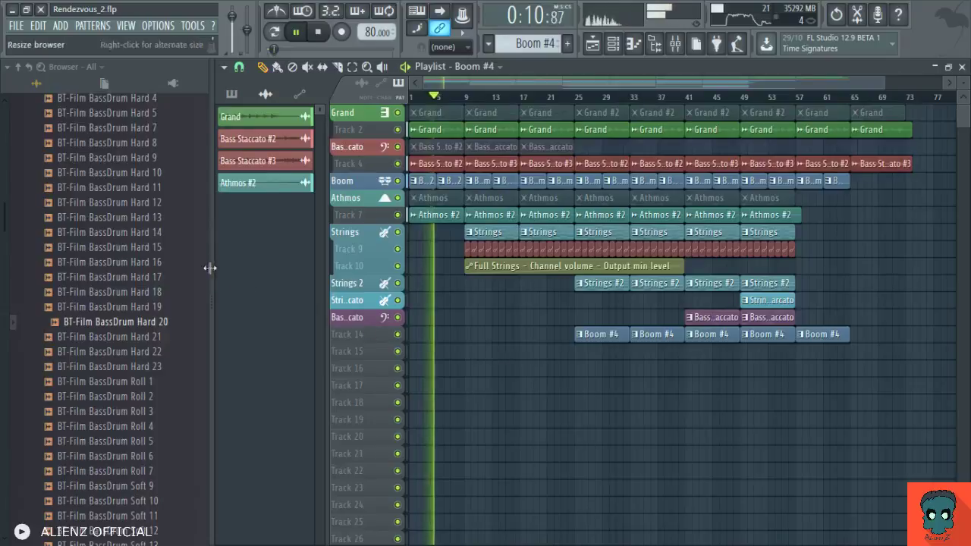
pyautogui.moveTo(211, 258); pyautogui.dragTo(3, 258)
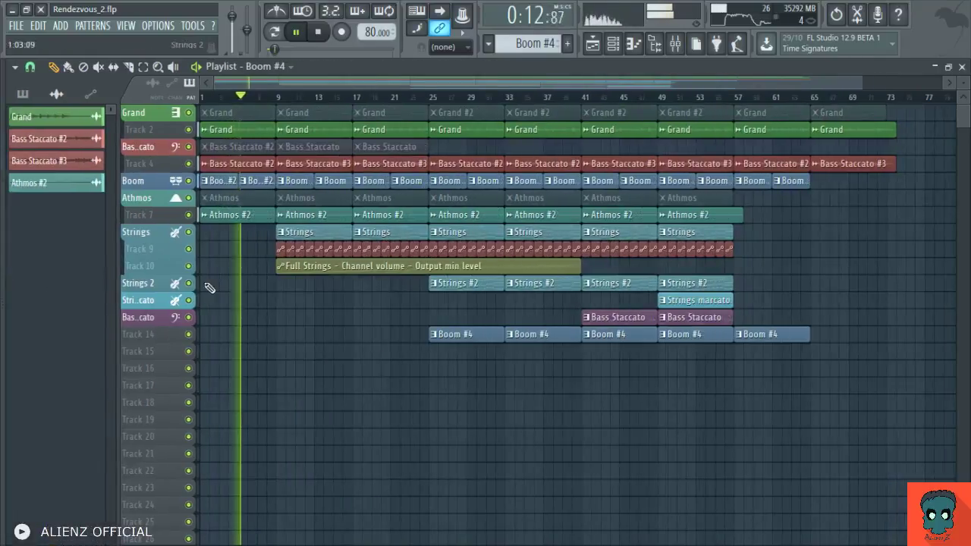
pyautogui.click(675, 44)
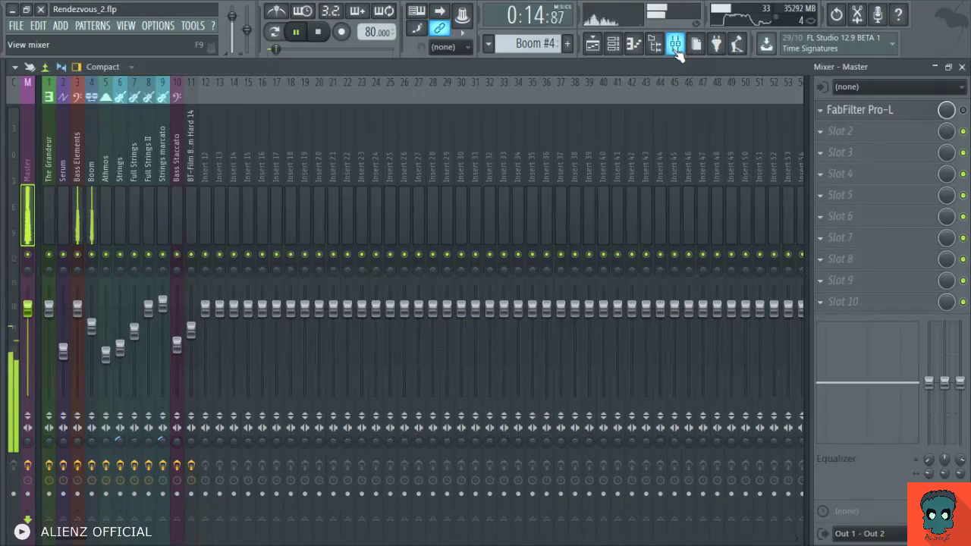
pyautogui.press('space')
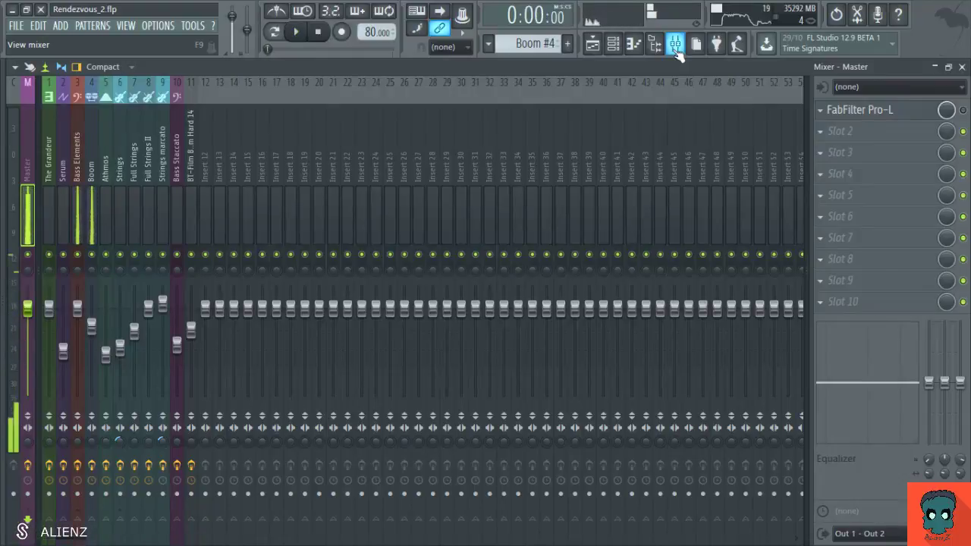
pyautogui.click(675, 45)
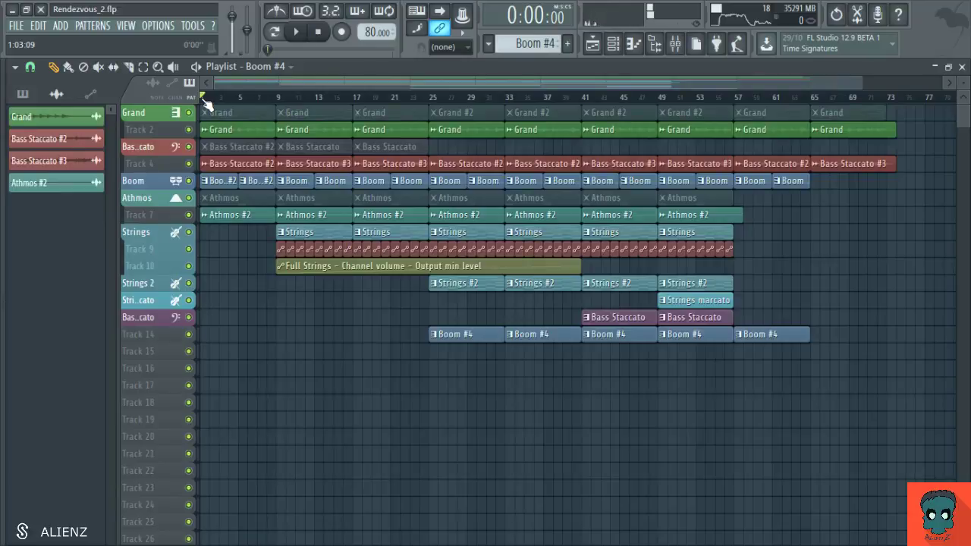
# - Select the timeline from bar 1 through bar 76 and insert Edison in the Master track's second effect slot
pyautogui.moveTo(203, 99); pyautogui.dragTo(925, 187)
pyautogui.click(677, 45)
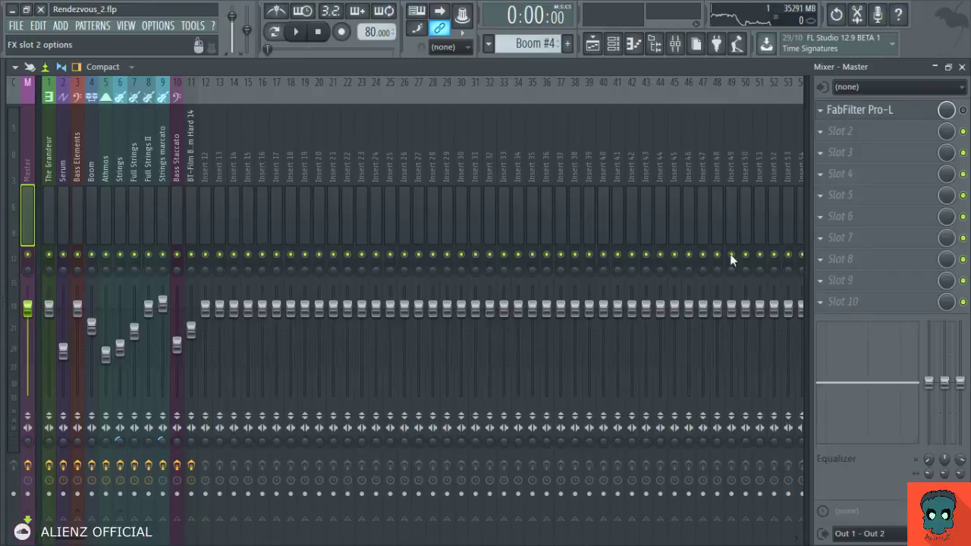
pyautogui.click(623, 266)
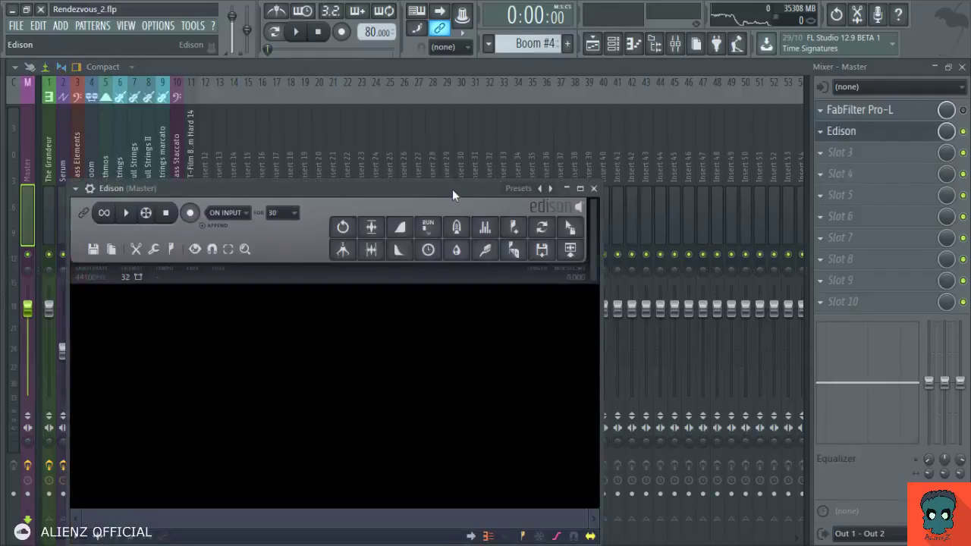
pyautogui.moveTo(456, 193); pyautogui.dragTo(538, 108)
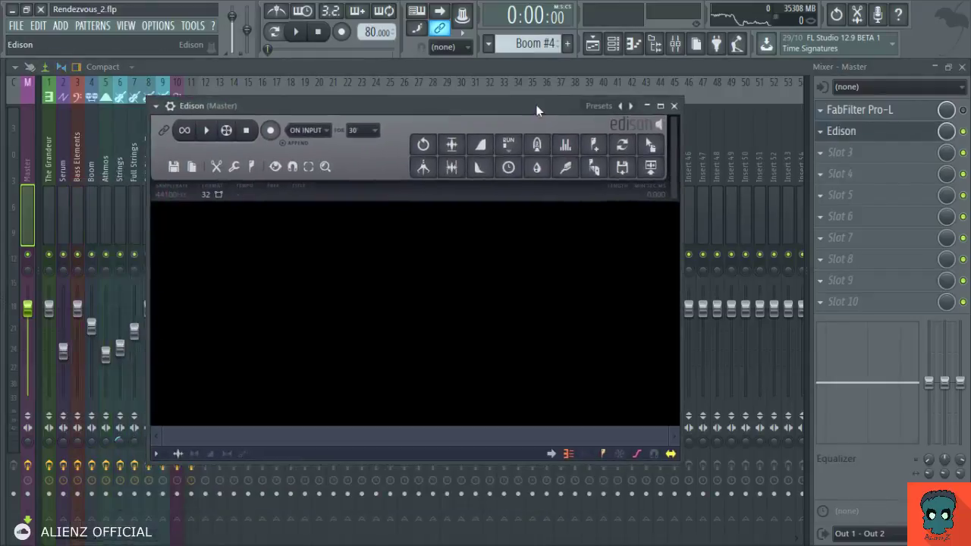
pyautogui.click(962, 69)
pyautogui.moveTo(362, 108); pyautogui.dragTo(623, 108)
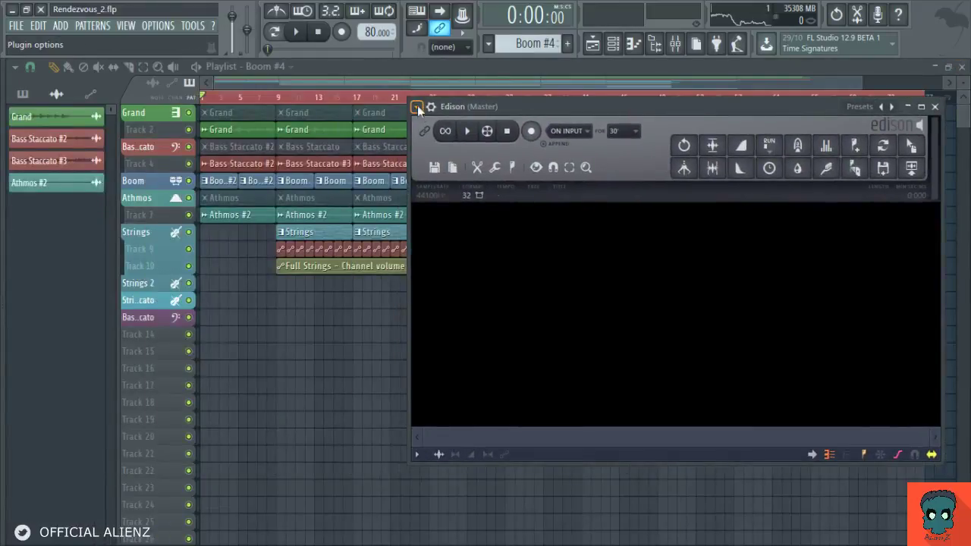
pyautogui.click(448, 397)
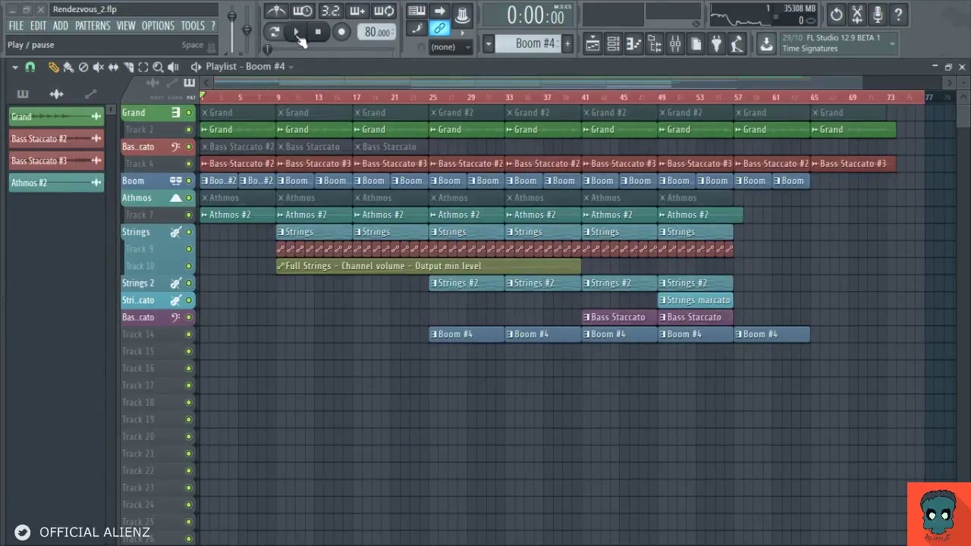
# - Play the opening bars of the selected song range, stop playback, and bring up the mixer with the Master track
pyautogui.click(296, 31)
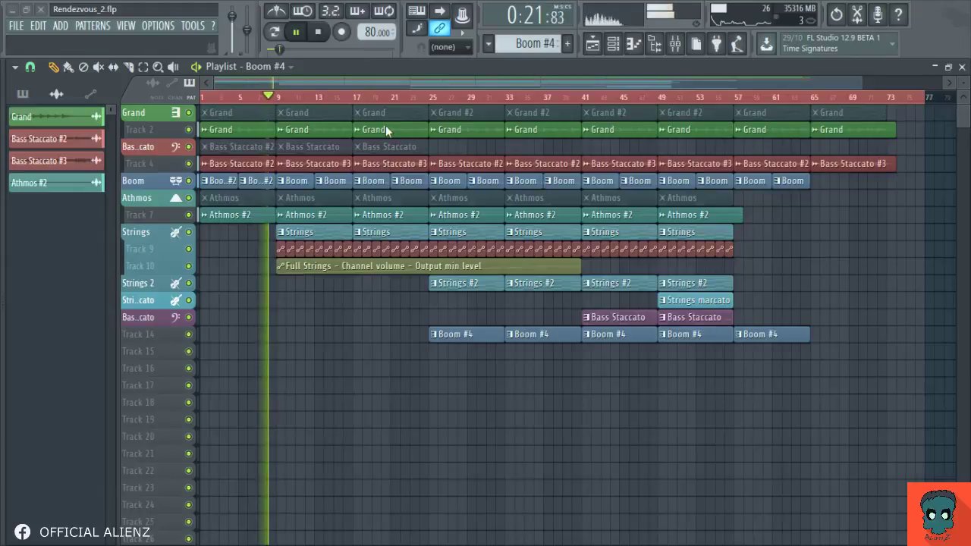
pyautogui.press('space')
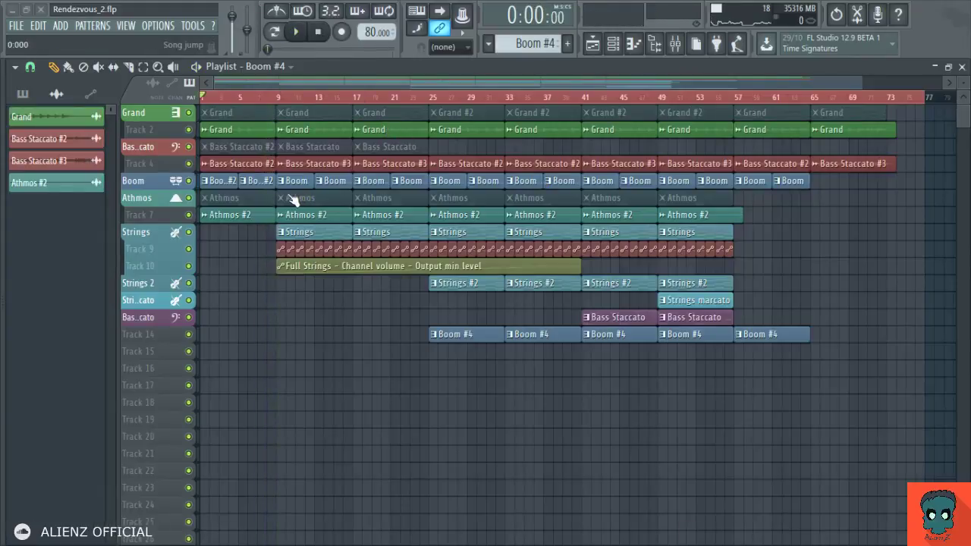
pyautogui.click(675, 44)
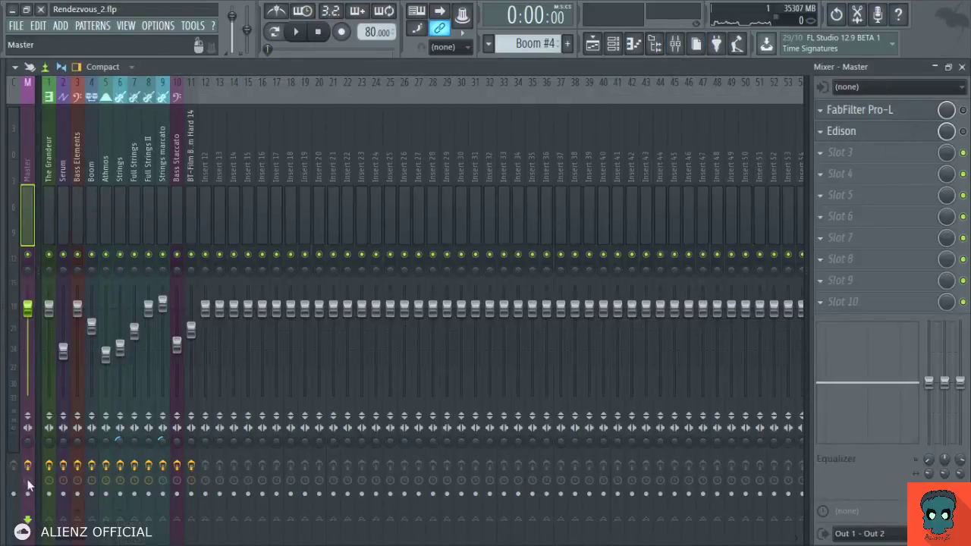